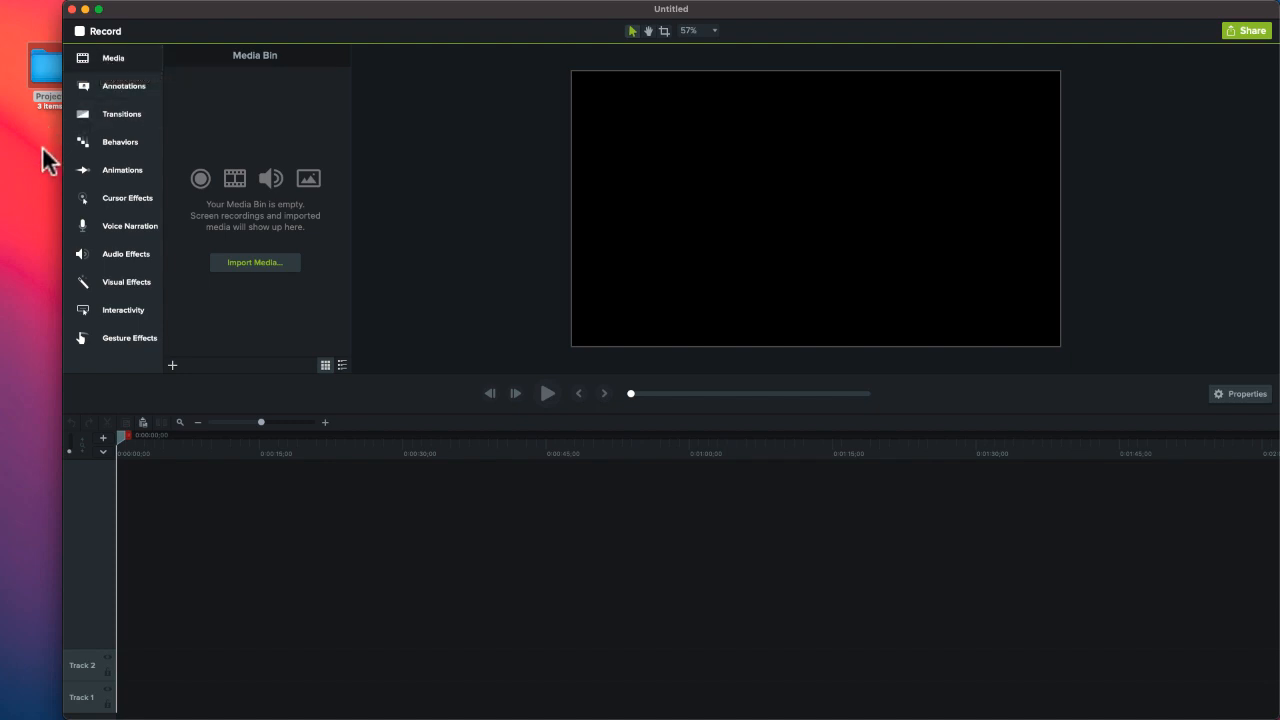
pyautogui.moveTo(64, 216); pyautogui.dragTo(38, 220)
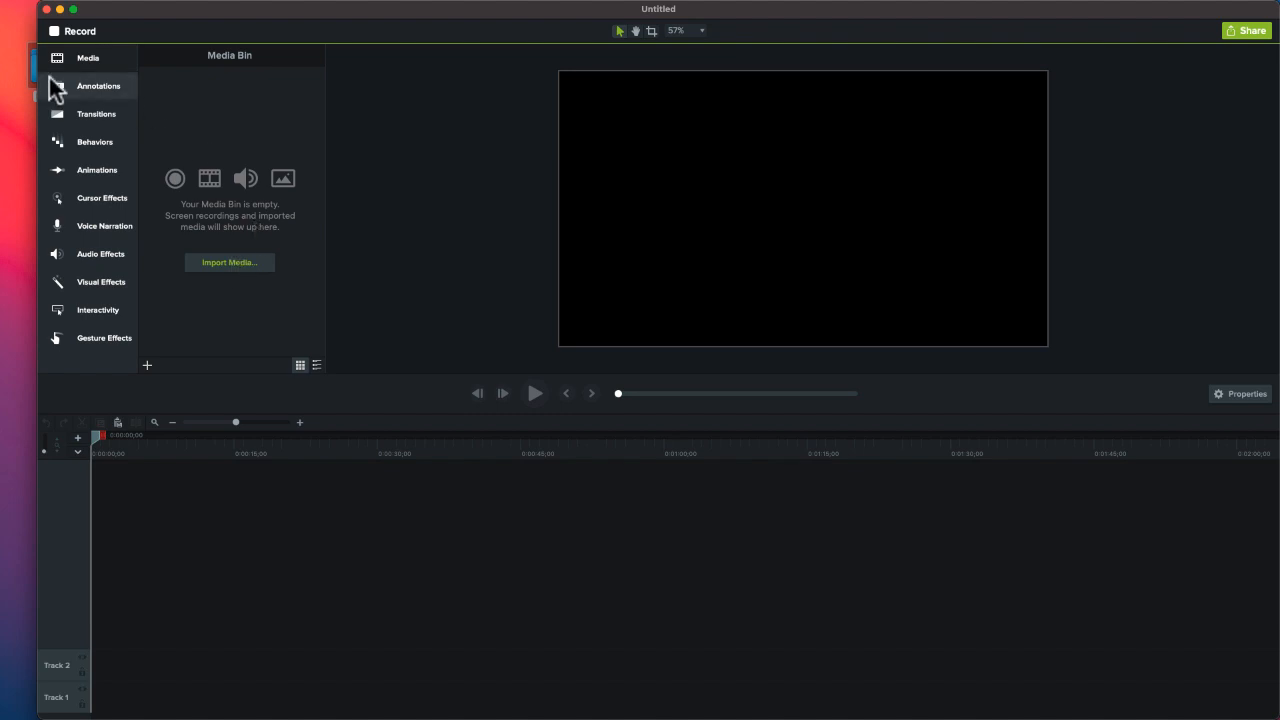
pyautogui.click(212, 261)
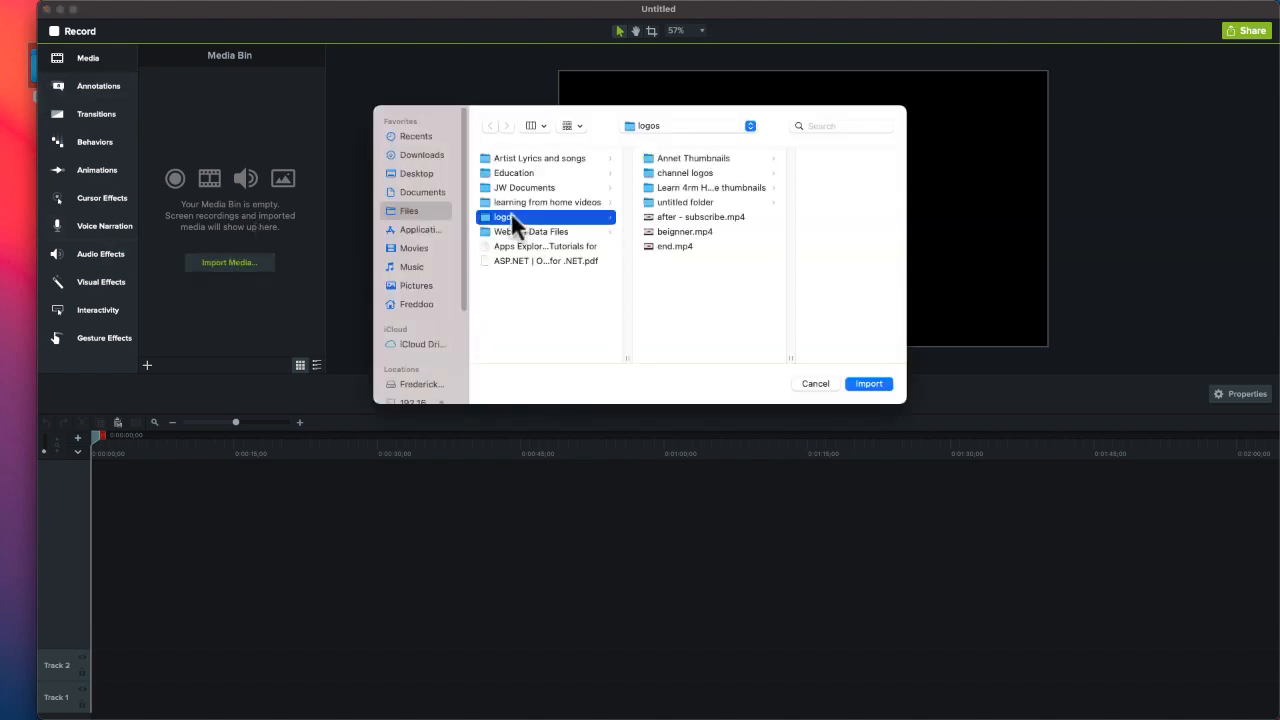
pyautogui.click(415, 172)
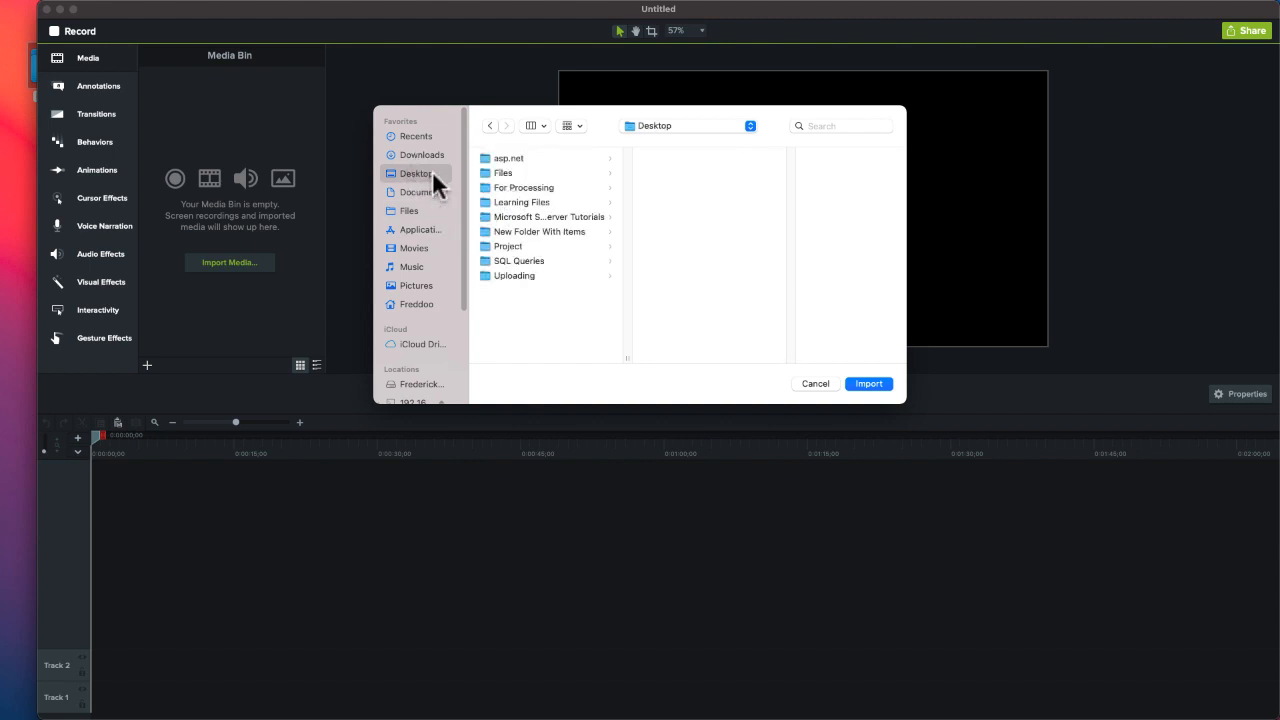
pyautogui.click(509, 247)
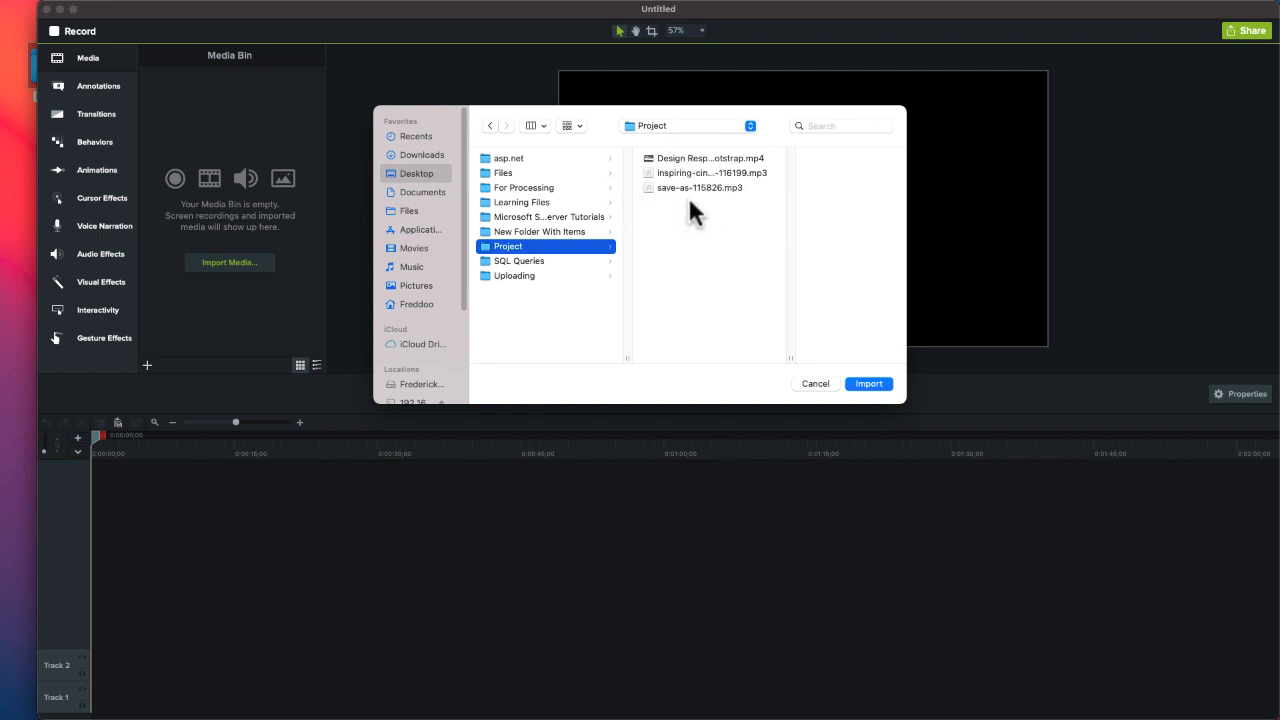
pyautogui.moveTo(690, 238); pyautogui.dragTo(685, 155)
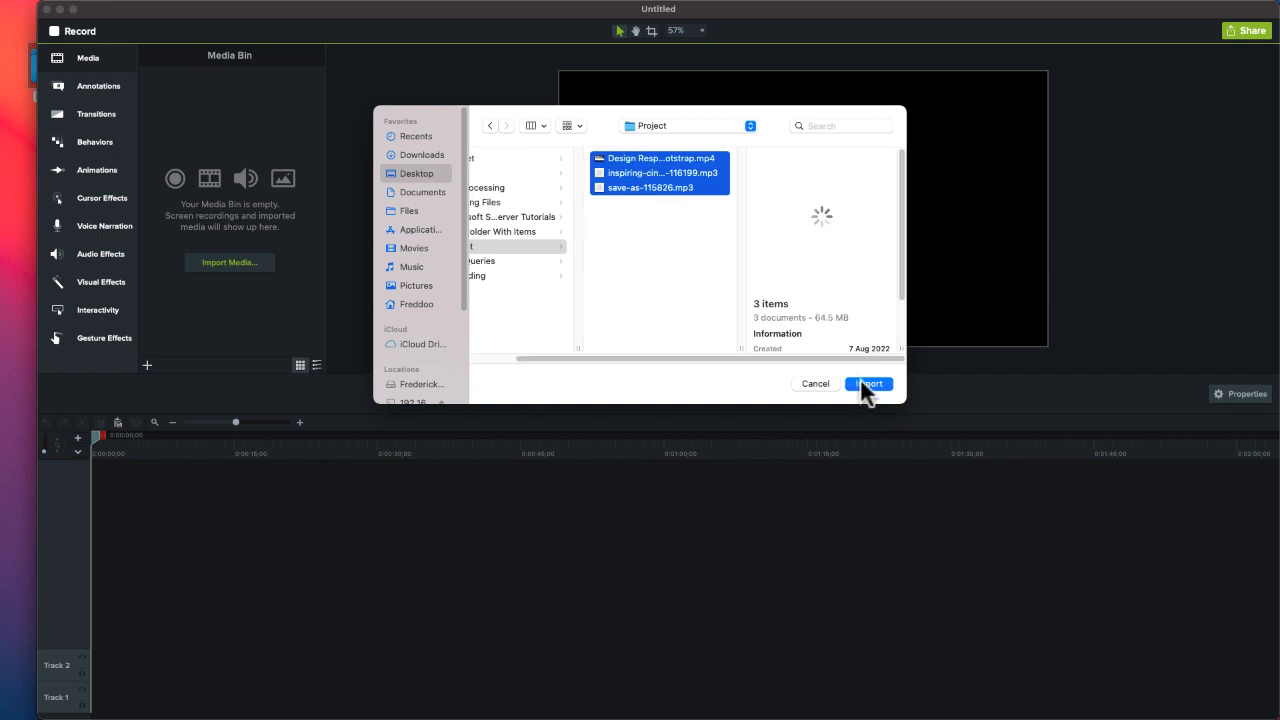
pyautogui.click(639, 224)
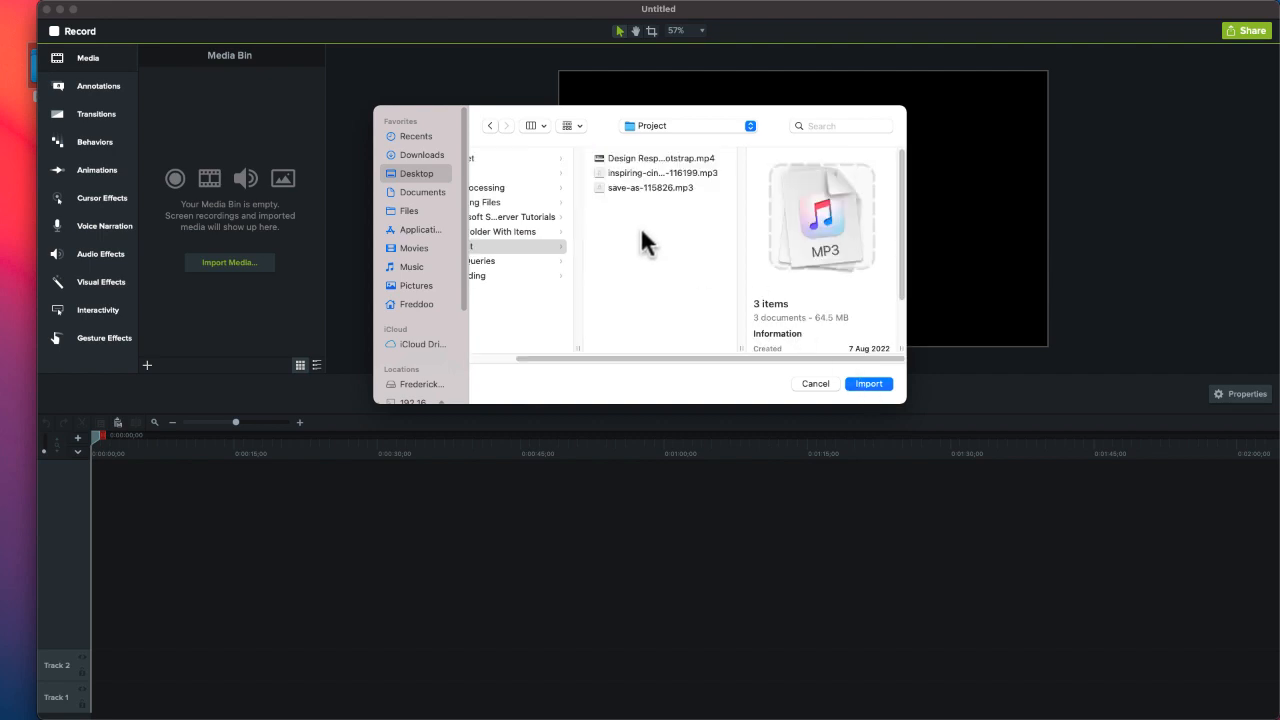
pyautogui.click(680, 172)
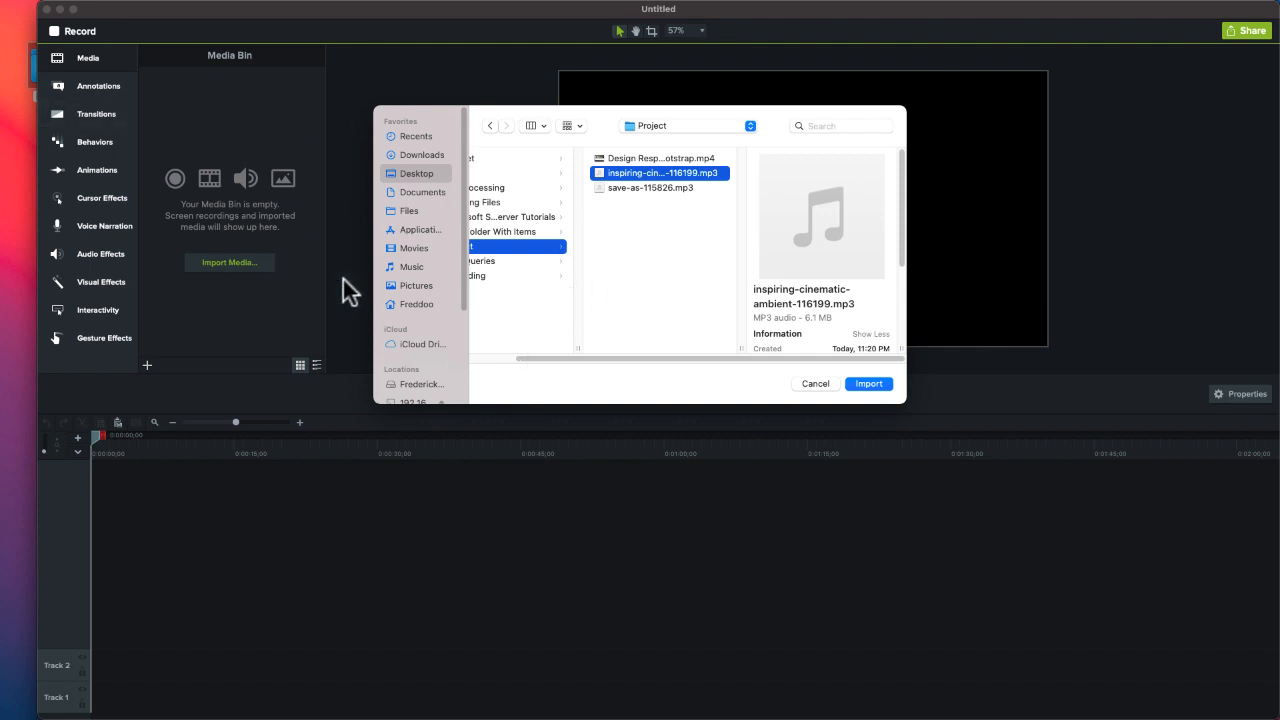
pyautogui.click(819, 382)
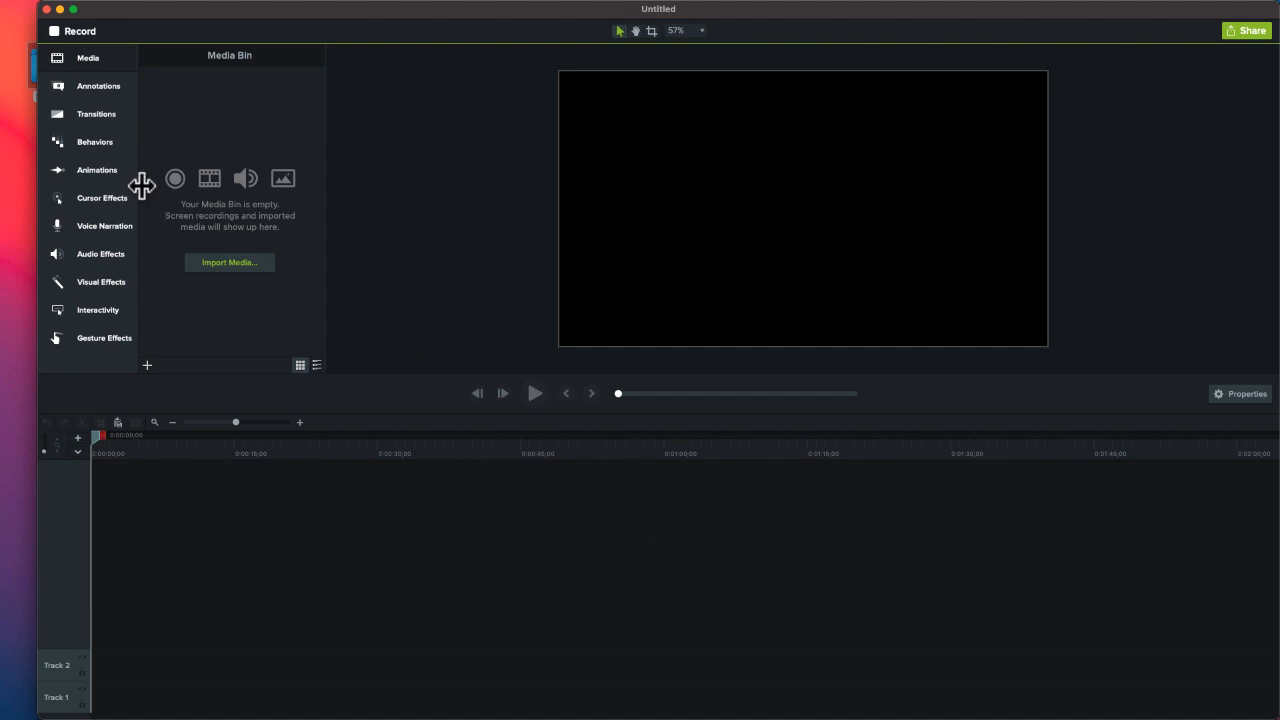
# Add the Basic purple arrow, red speech bubble and orange thought cloud callouts to the canvas, and shrink the cloud
pyautogui.click(91, 87)
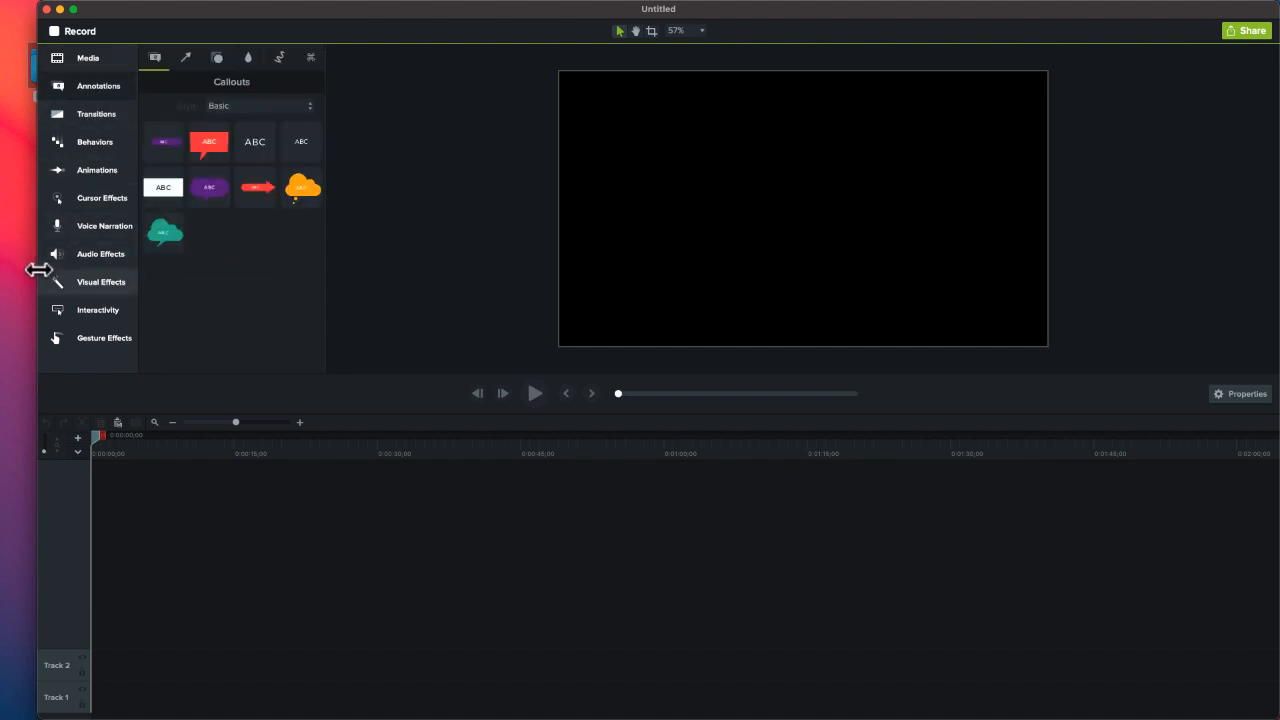
pyautogui.moveTo(36, 271); pyautogui.dragTo(8, 272)
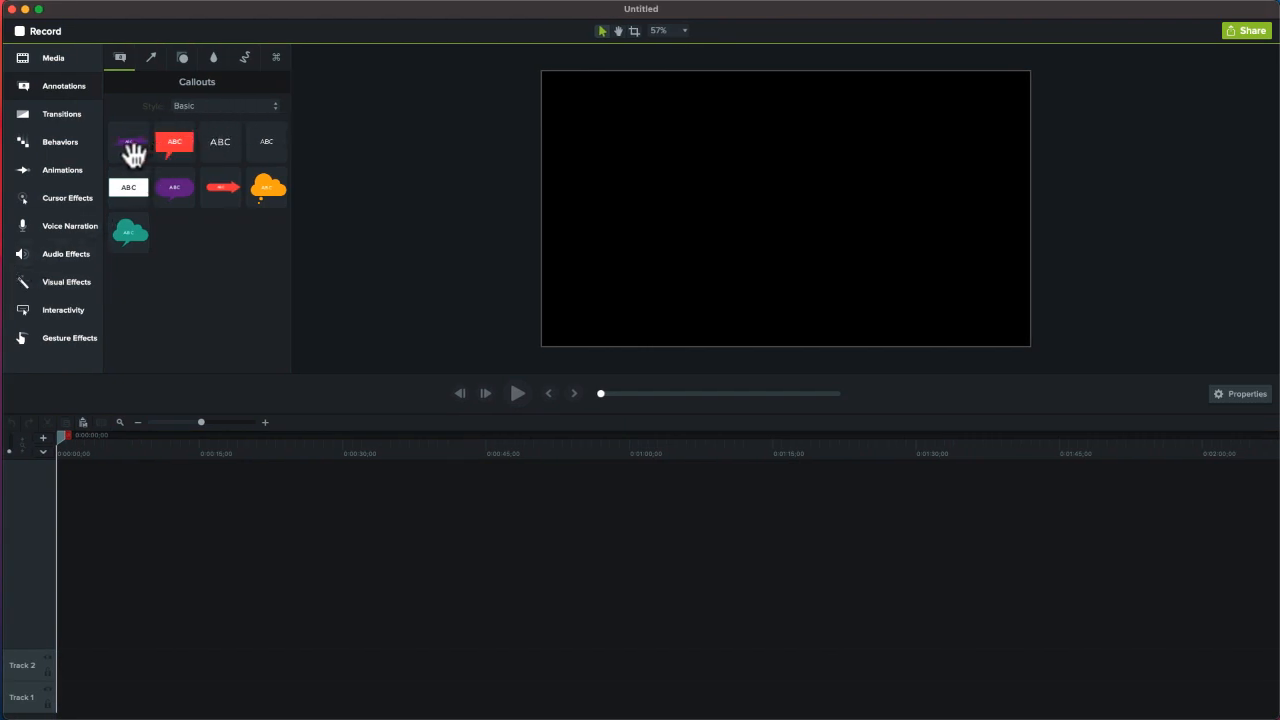
pyautogui.moveTo(130, 148); pyautogui.dragTo(684, 184)
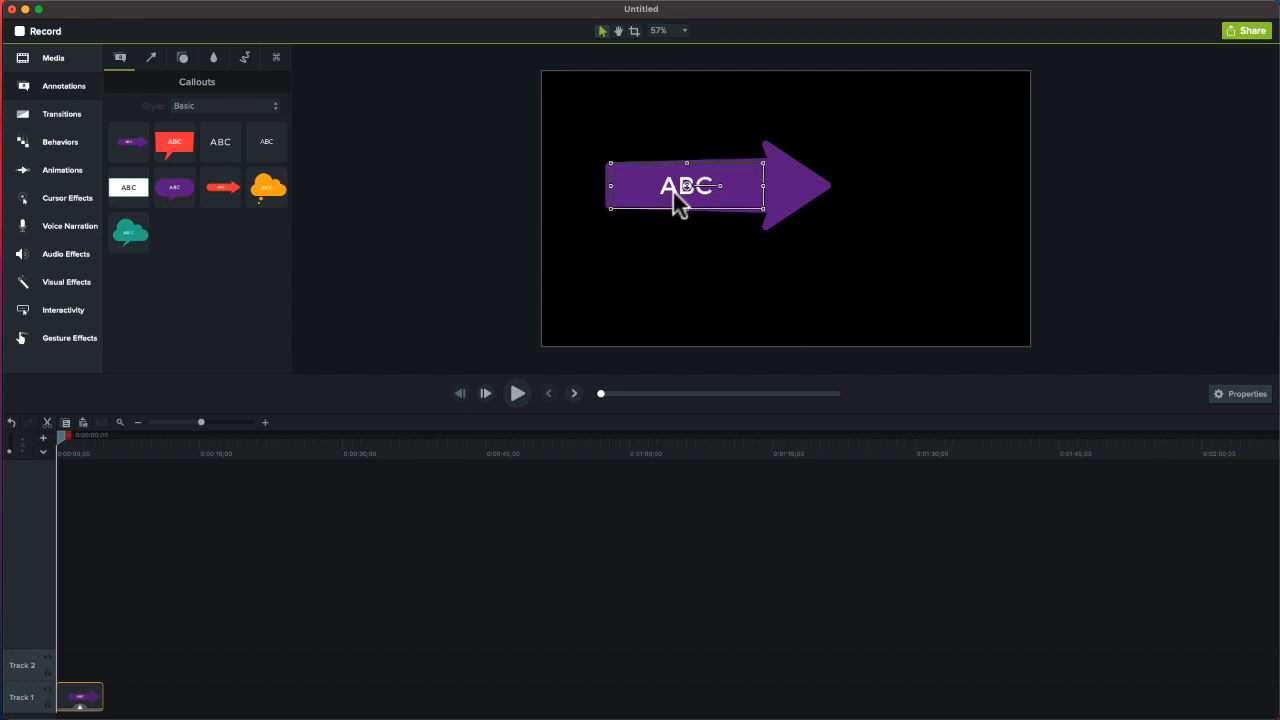
pyautogui.moveTo(166, 150); pyautogui.dragTo(720, 258)
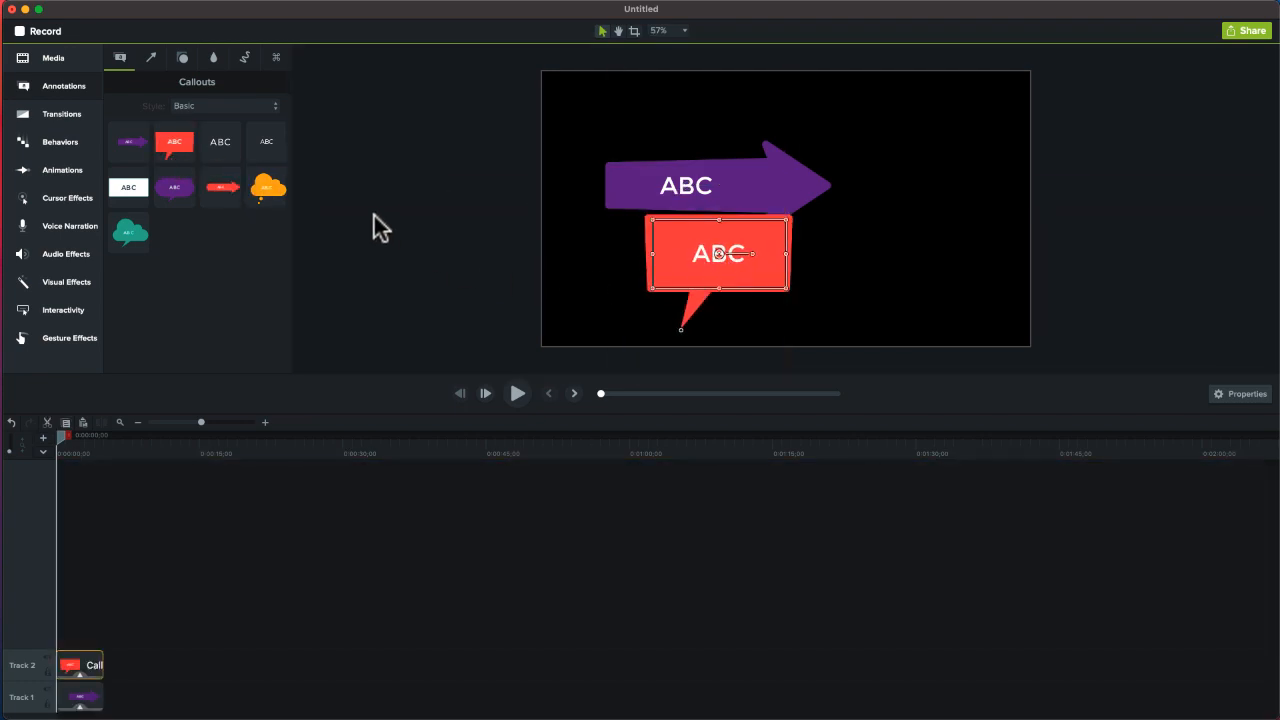
pyautogui.moveTo(266, 187); pyautogui.dragTo(924, 208)
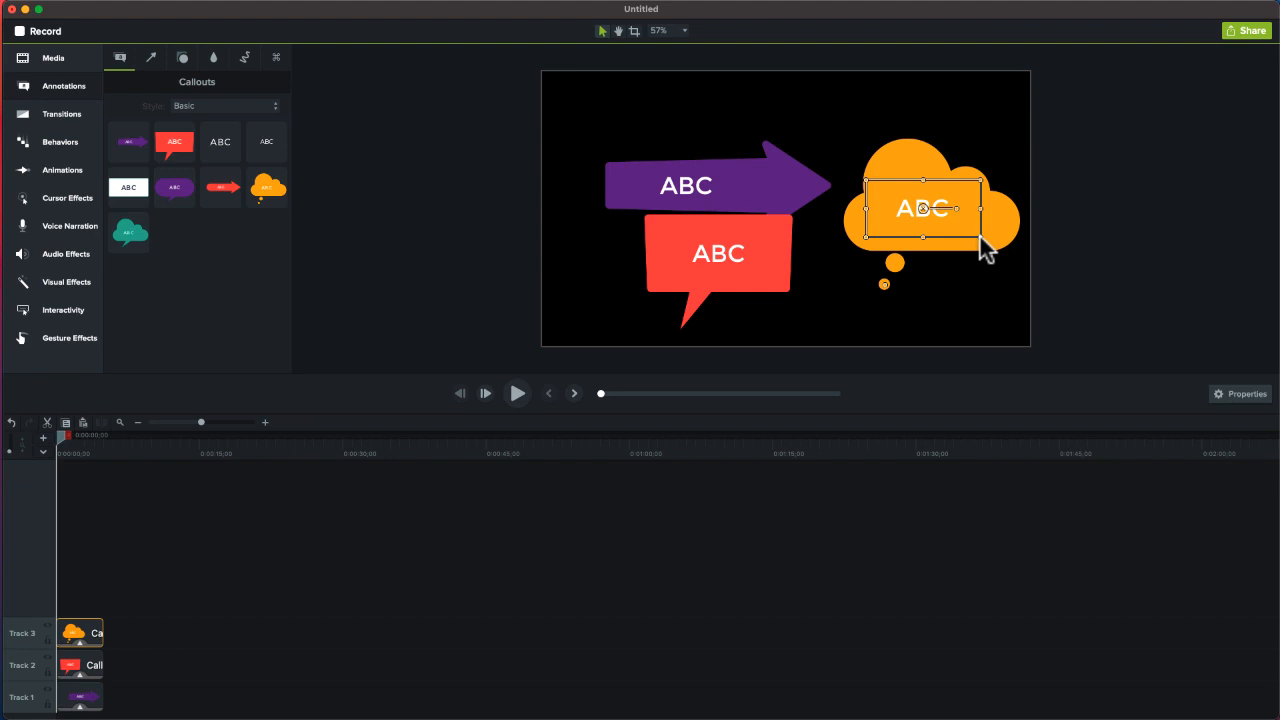
pyautogui.moveTo(980, 237); pyautogui.dragTo(946, 210)
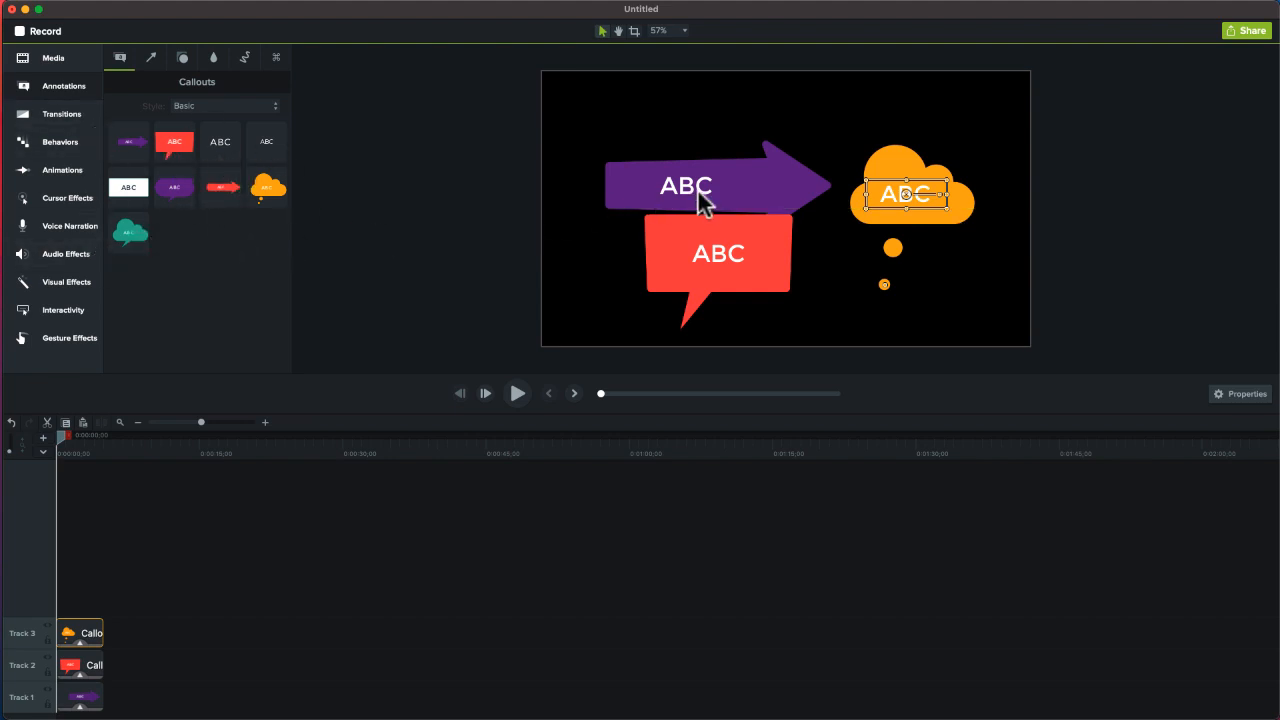
# Examine the callouts available in the Bold, Urban and Abstract styles and in the list of all styles
pyautogui.click(218, 105)
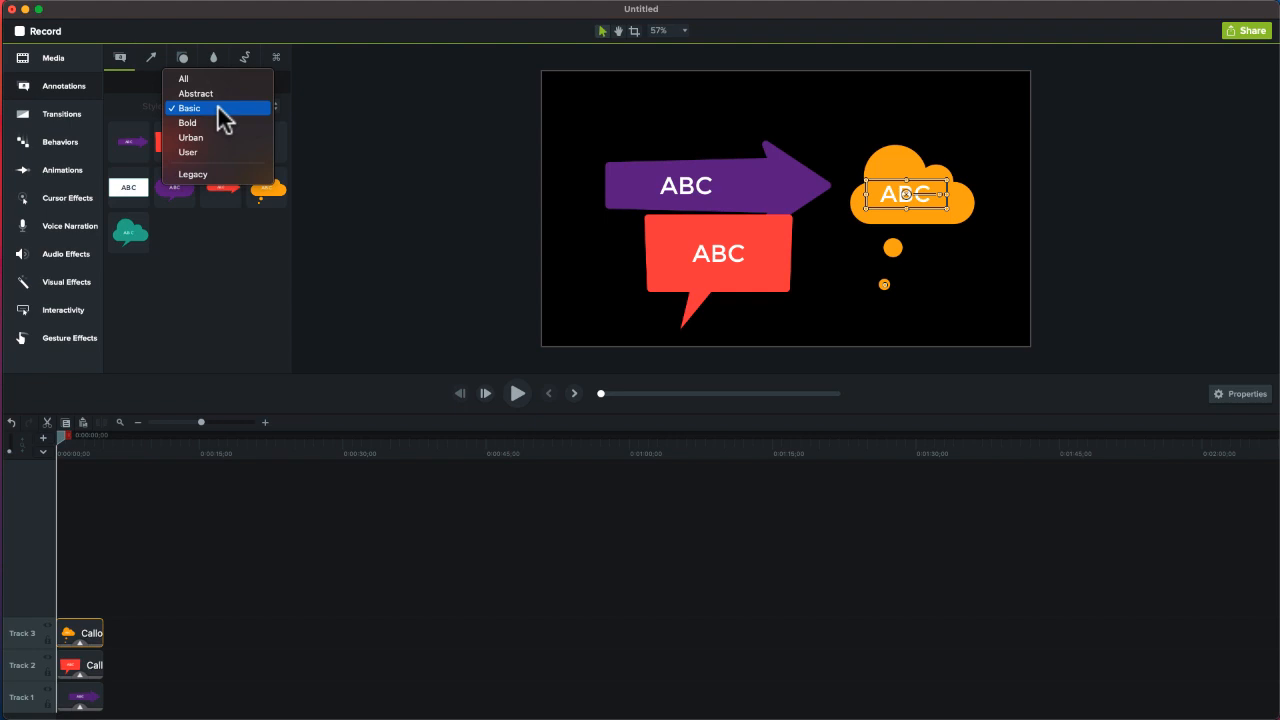
pyautogui.click(196, 123)
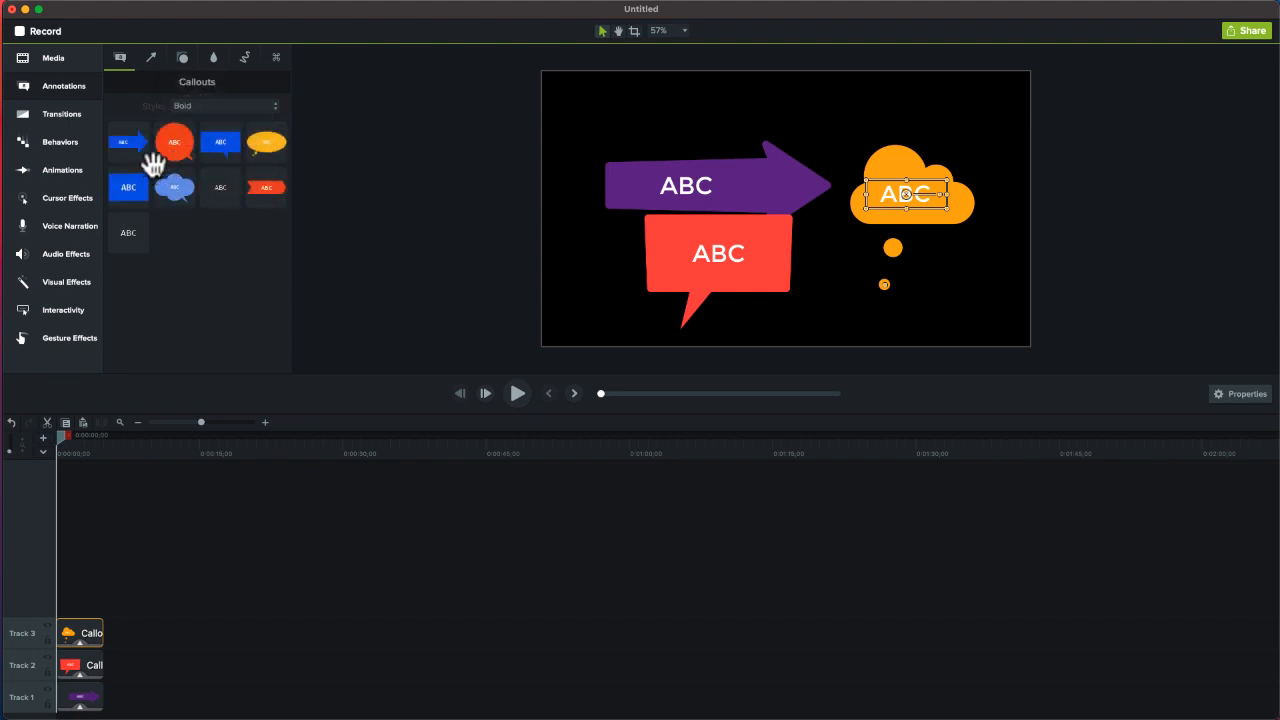
pyautogui.click(248, 106)
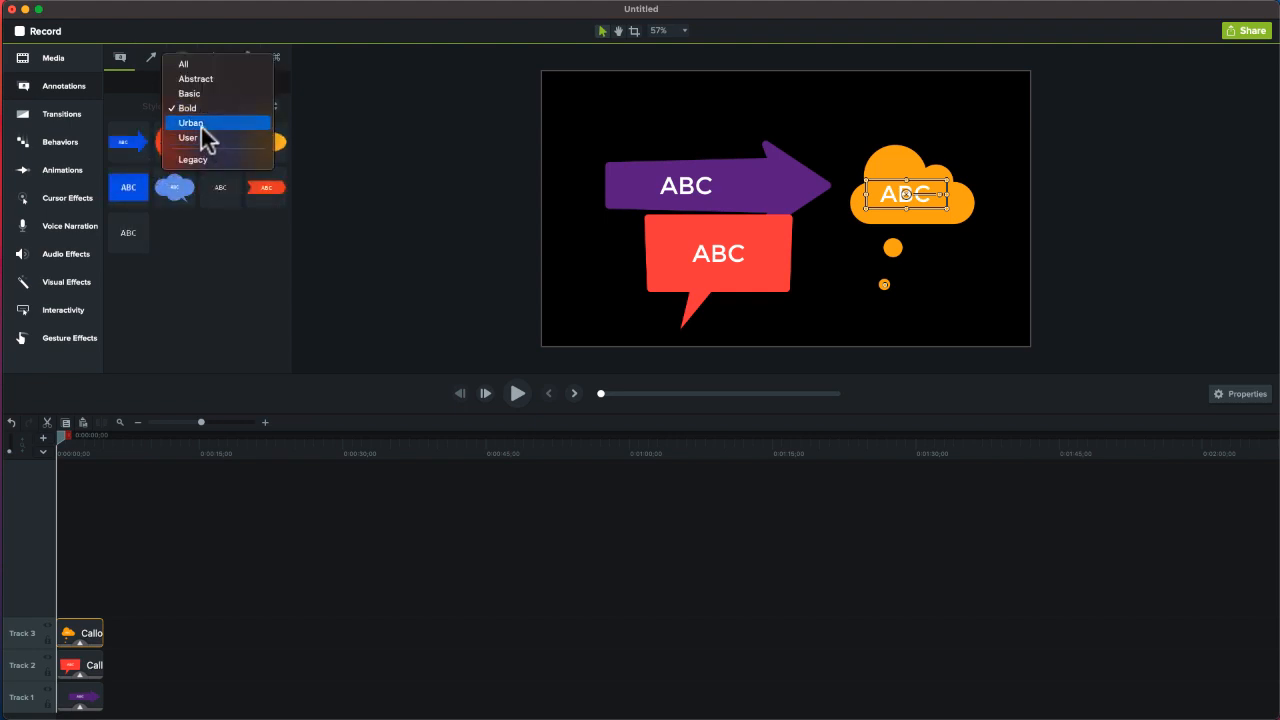
pyautogui.click(200, 123)
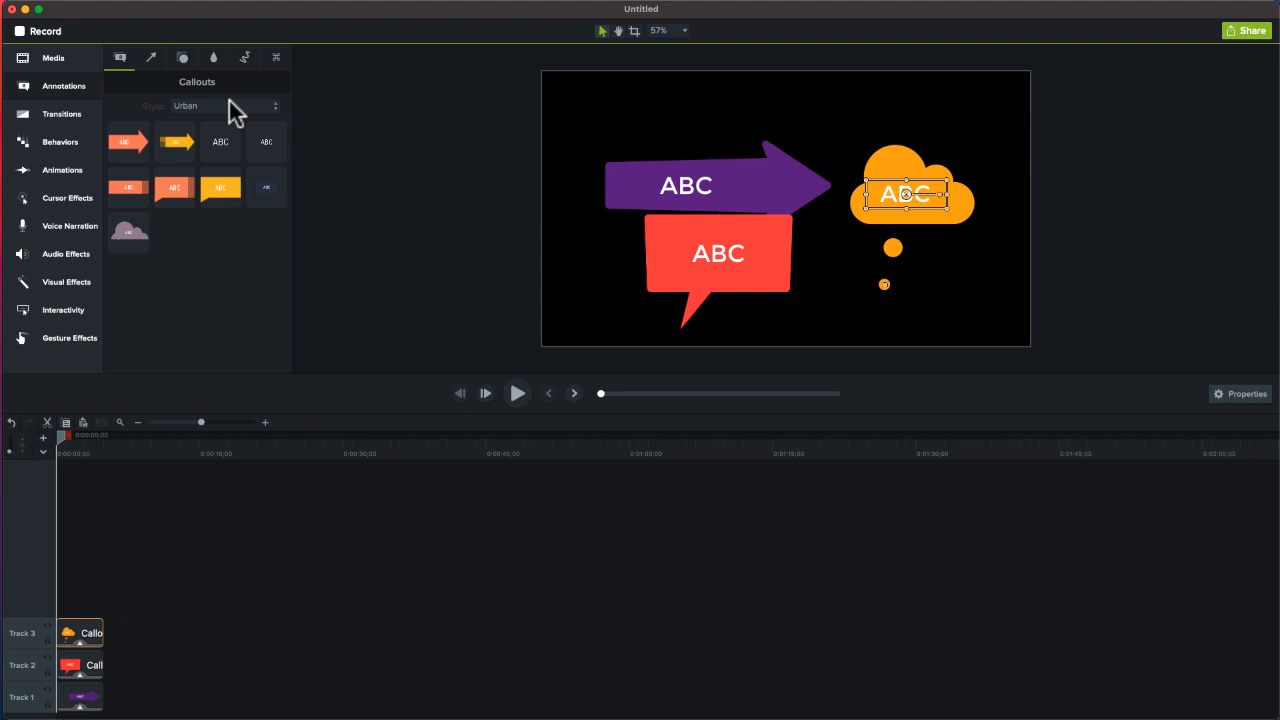
pyautogui.click(229, 101)
pyautogui.click(202, 58)
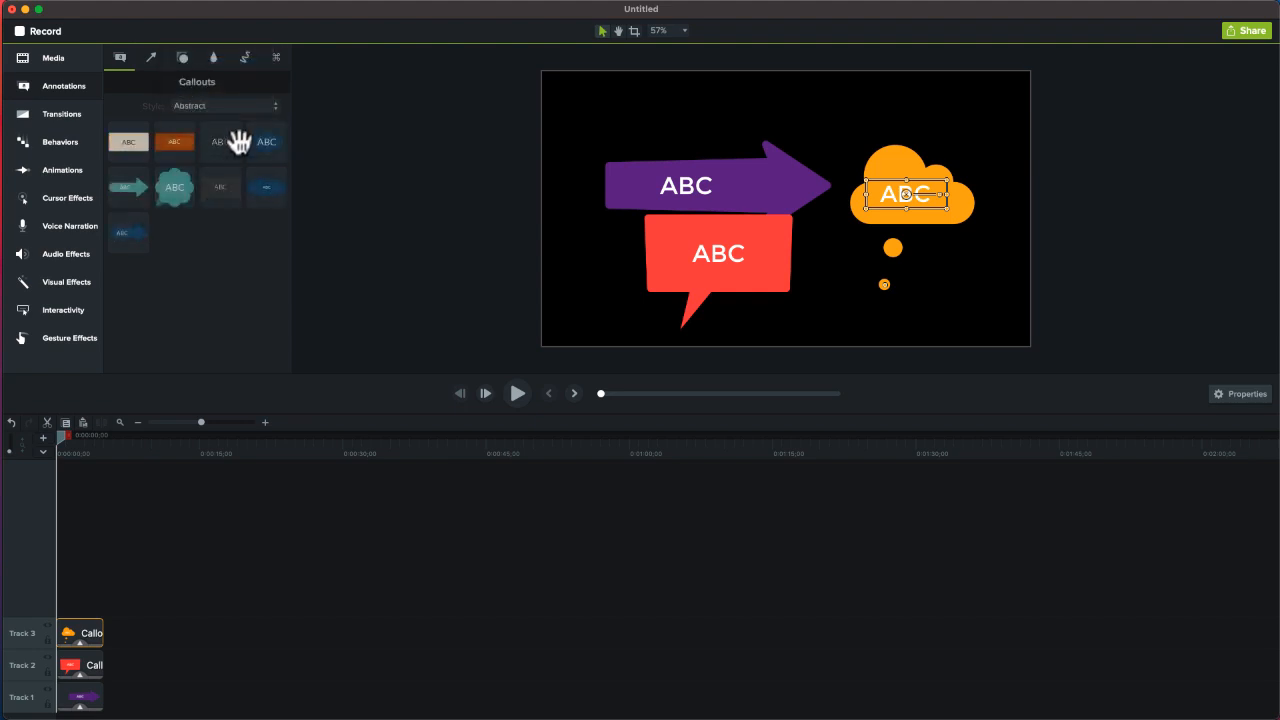
pyautogui.click(243, 105)
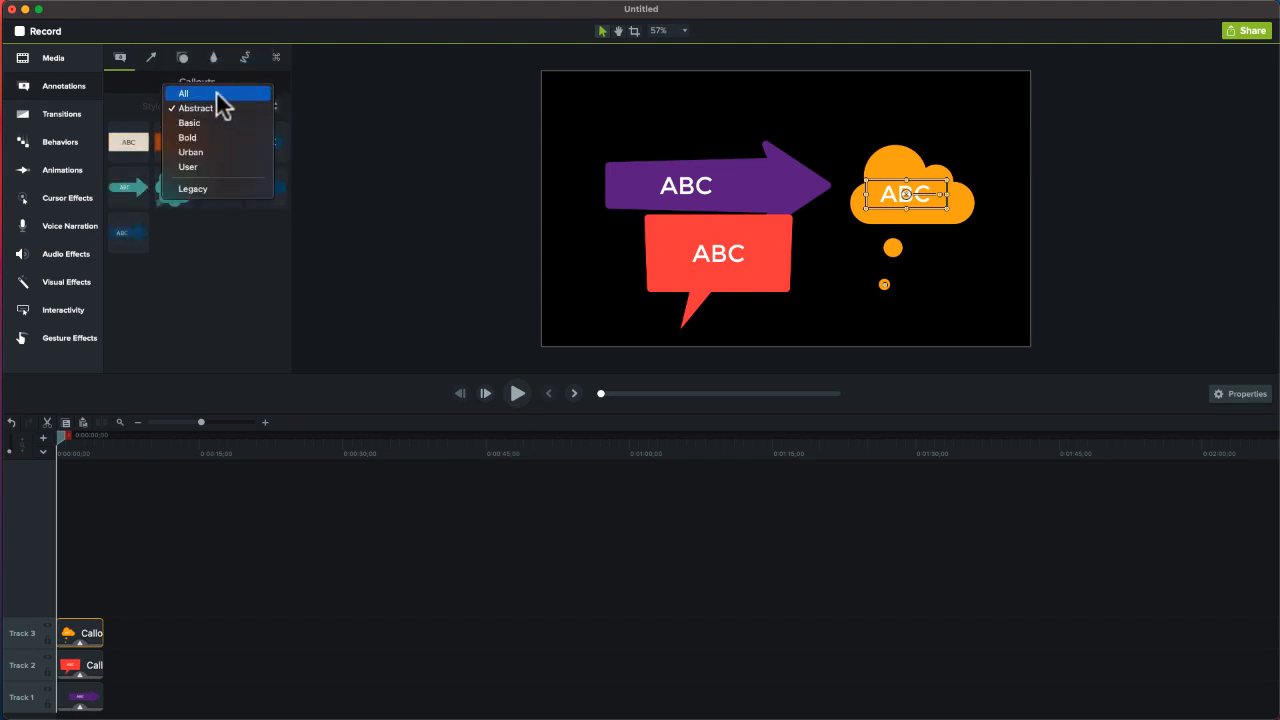
pyautogui.click(216, 93)
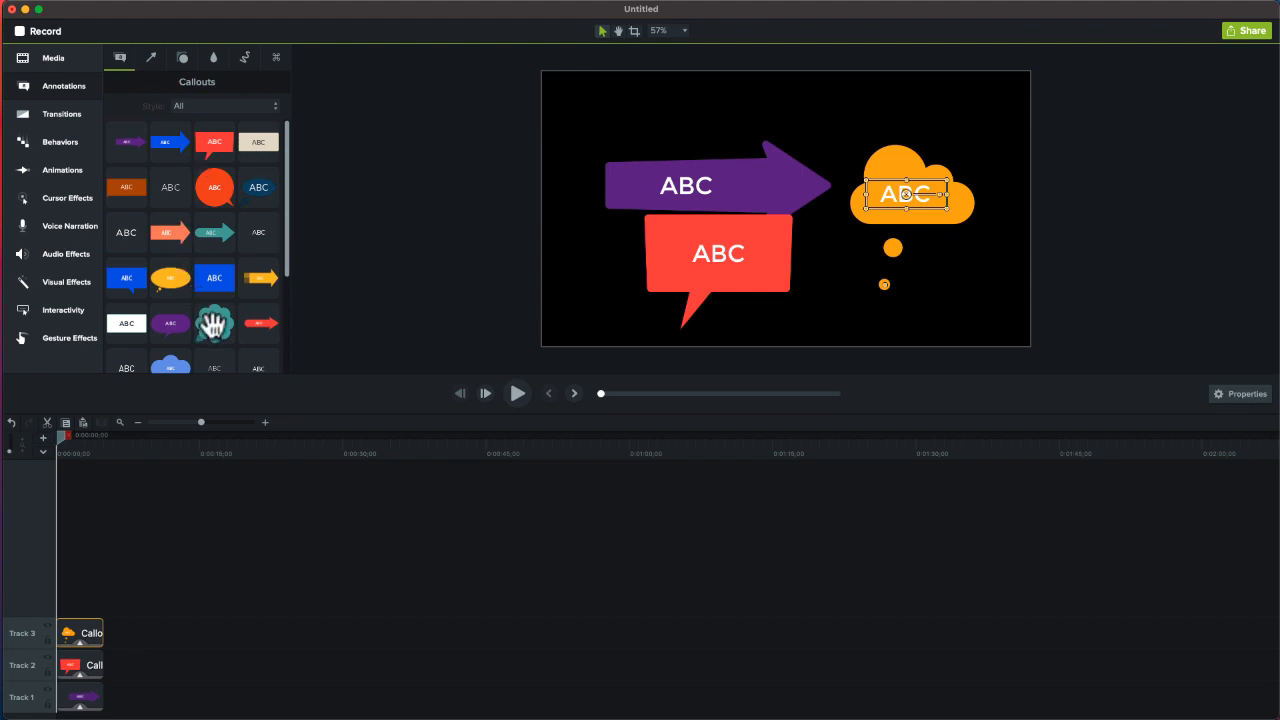
pyautogui.scroll(-3, 205, 316)
pyautogui.scroll(-1, 205, 316)
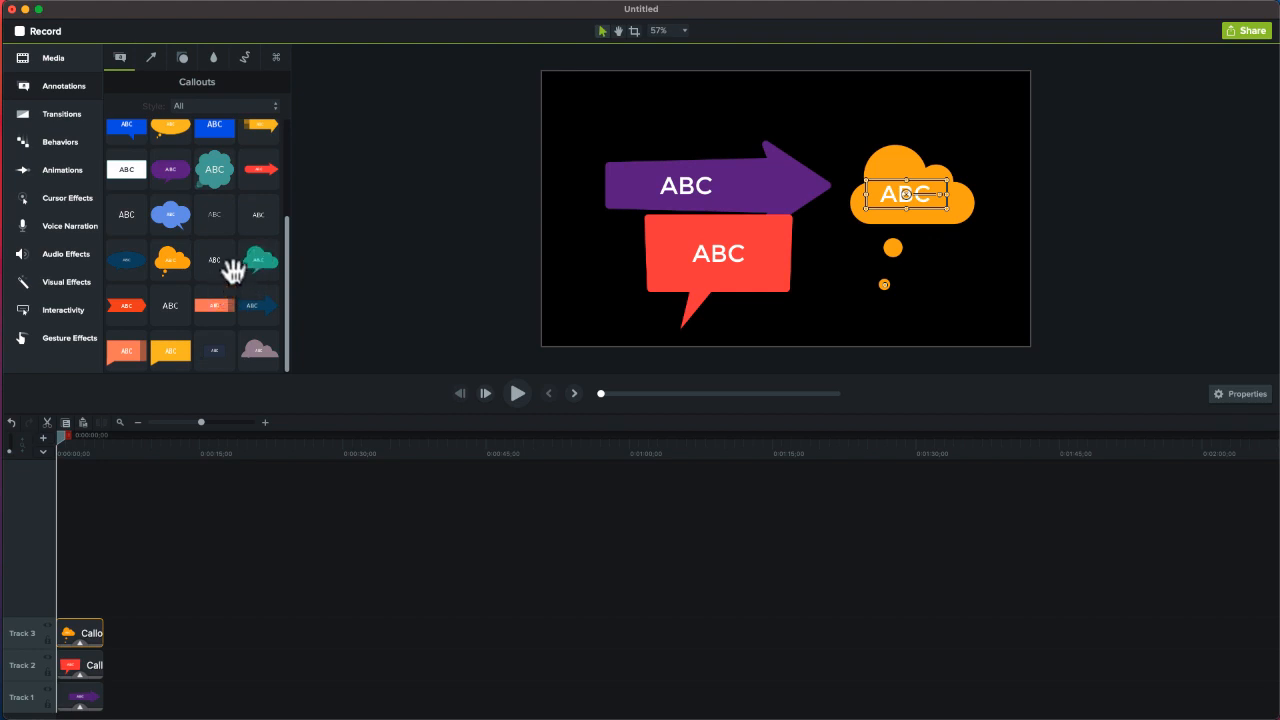
# Change the purple arrow's text to "hjjjj", the red bubble's to "gggBC" and the orange cloud's to "gg", and shrink the purple arrow
pyautogui.doubleClick(683, 195)
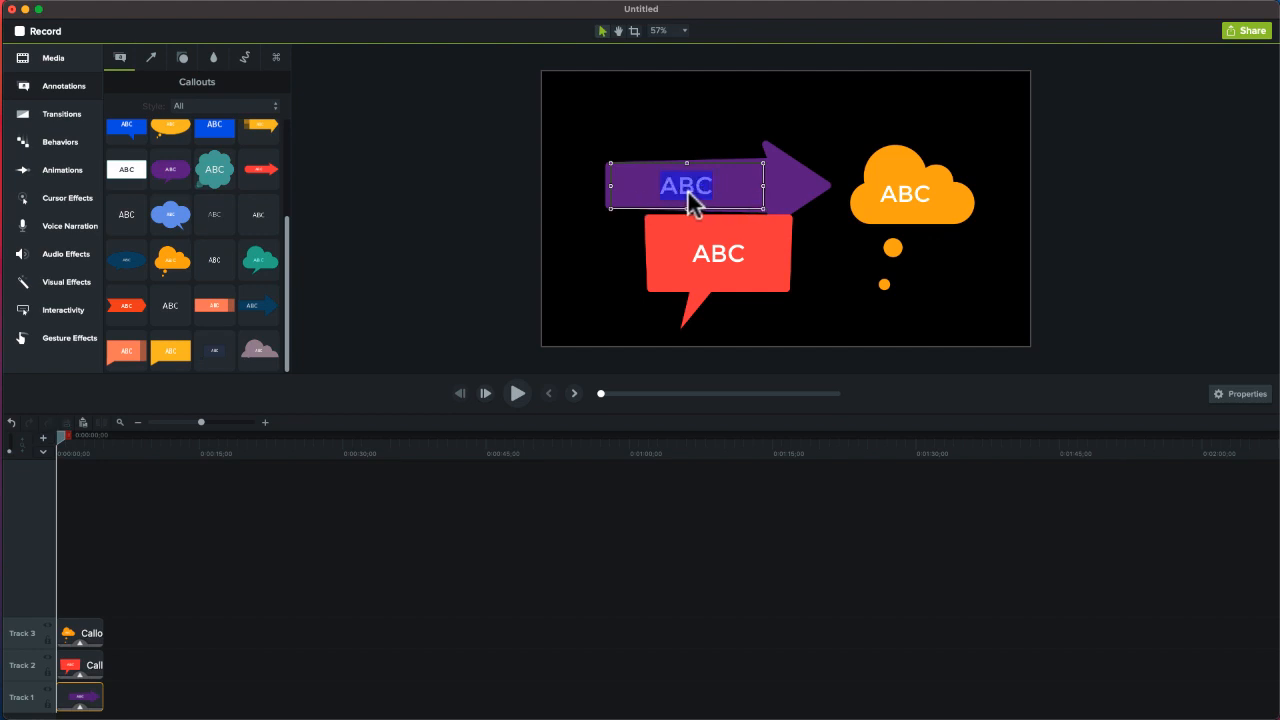
pyautogui.write('hjjjj')
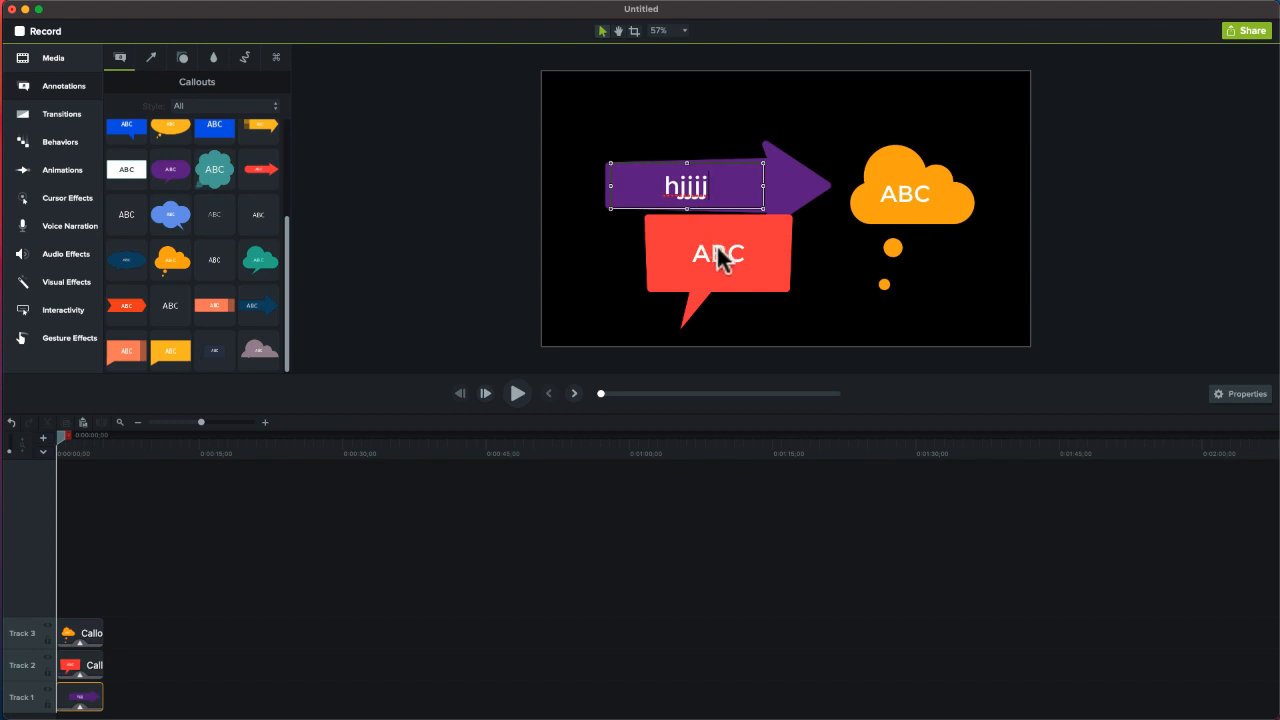
pyautogui.doubleClick(719, 250)
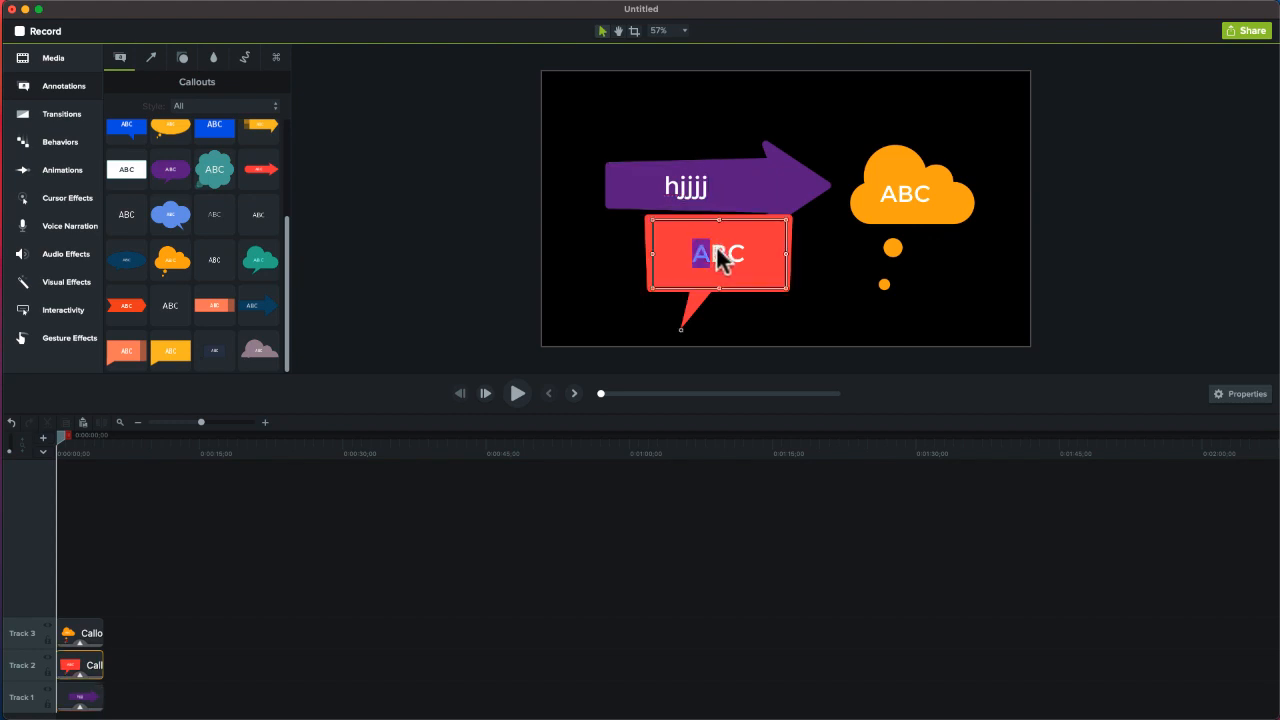
pyautogui.write('ggg')
pyautogui.doubleClick(905, 199)
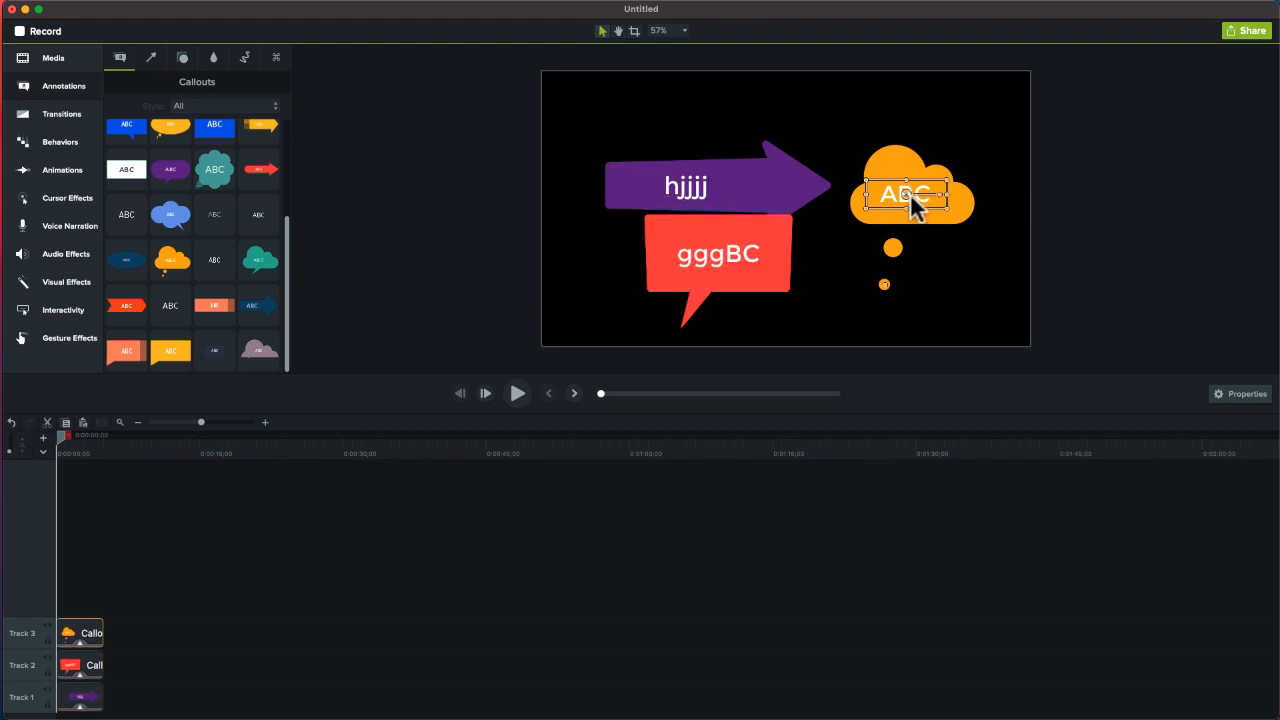
pyautogui.write('gg')
pyautogui.click(762, 205)
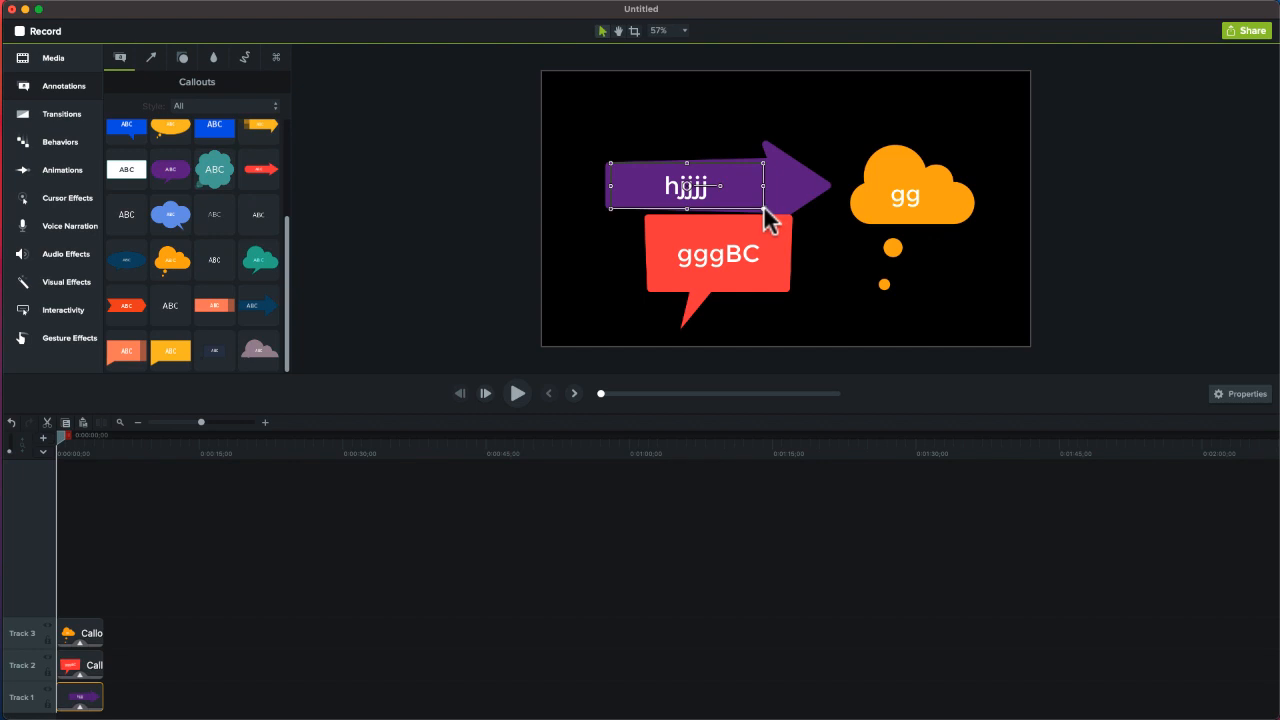
pyautogui.moveTo(763, 210); pyautogui.dragTo(729, 190)
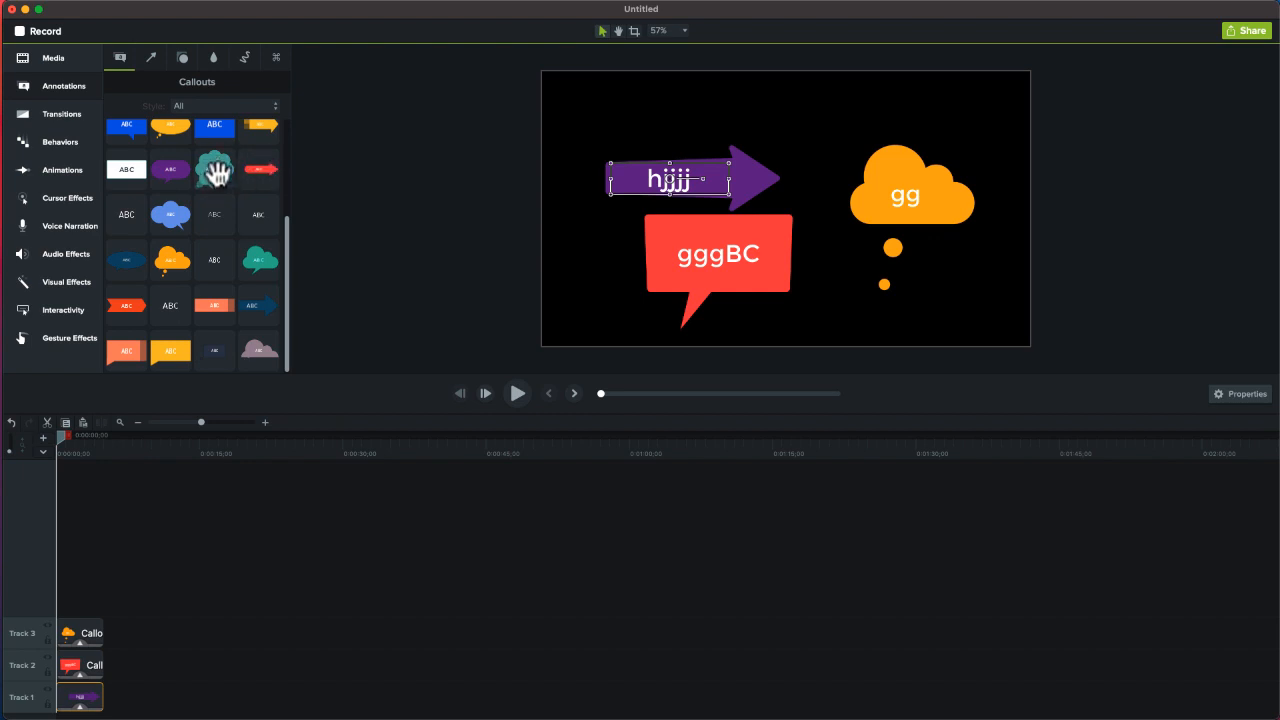
# Add the feathered dark orange arrow line beside the callouts and swing its head around to point upward
pyautogui.click(152, 58)
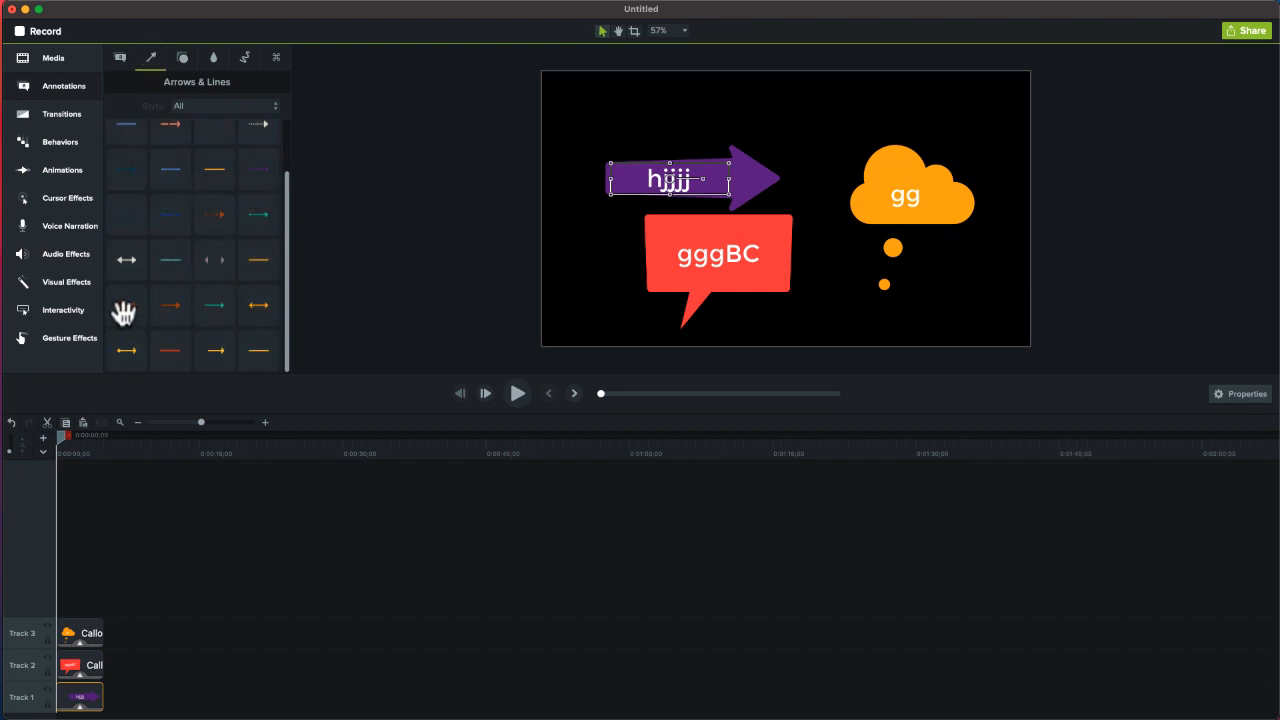
pyautogui.moveTo(124, 311); pyautogui.dragTo(581, 232)
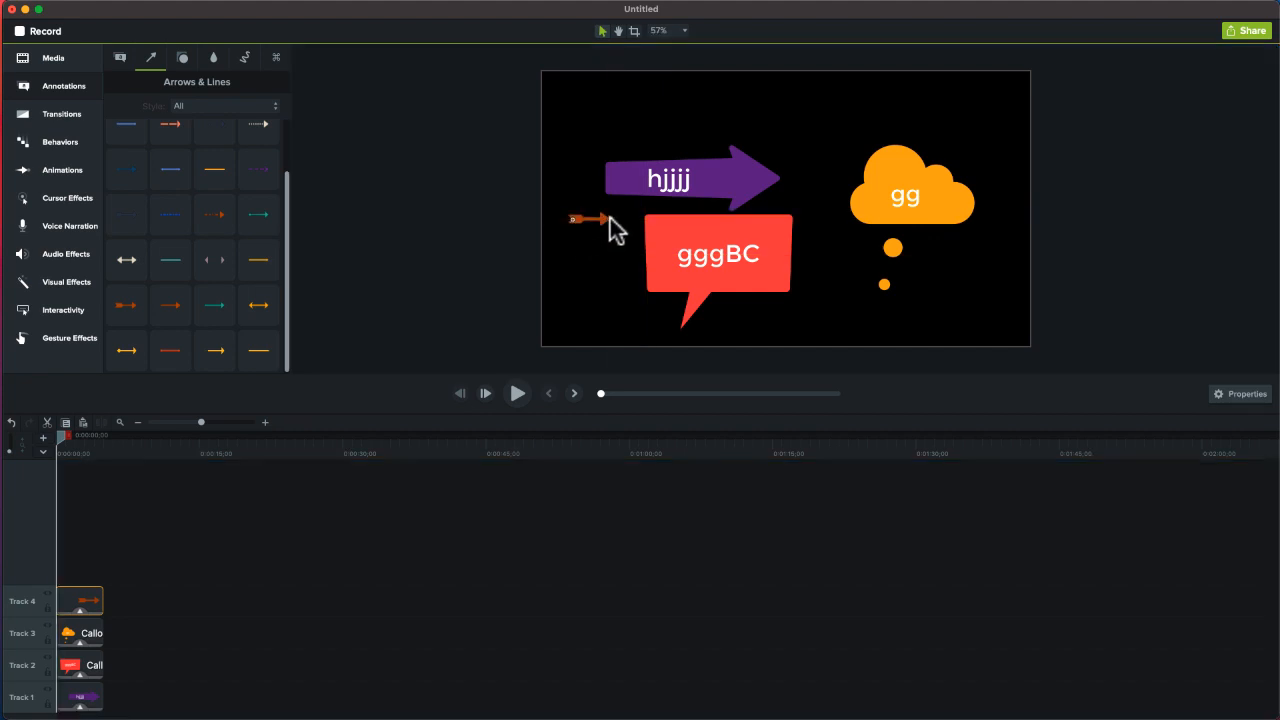
pyautogui.moveTo(609, 216); pyautogui.dragTo(558, 182)
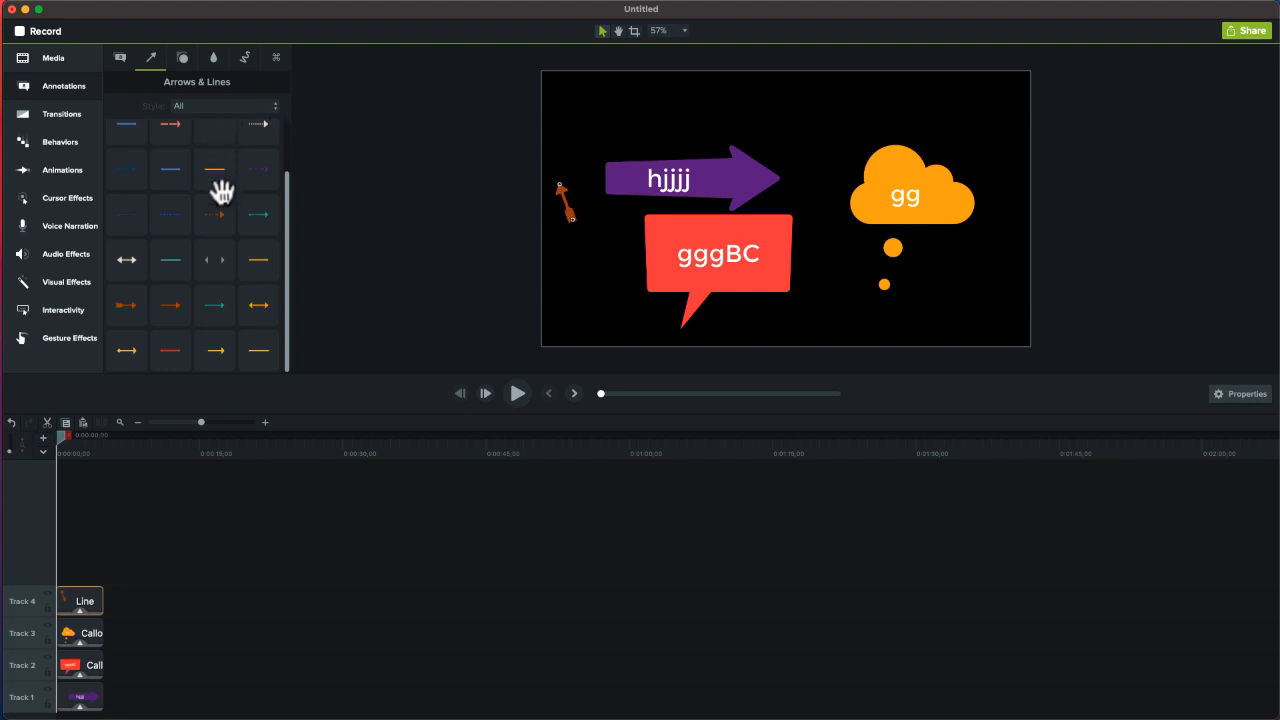
# Add the Legacy-style green double-headed arrow to the canvas, below the dark orange arrow
pyautogui.click(228, 106)
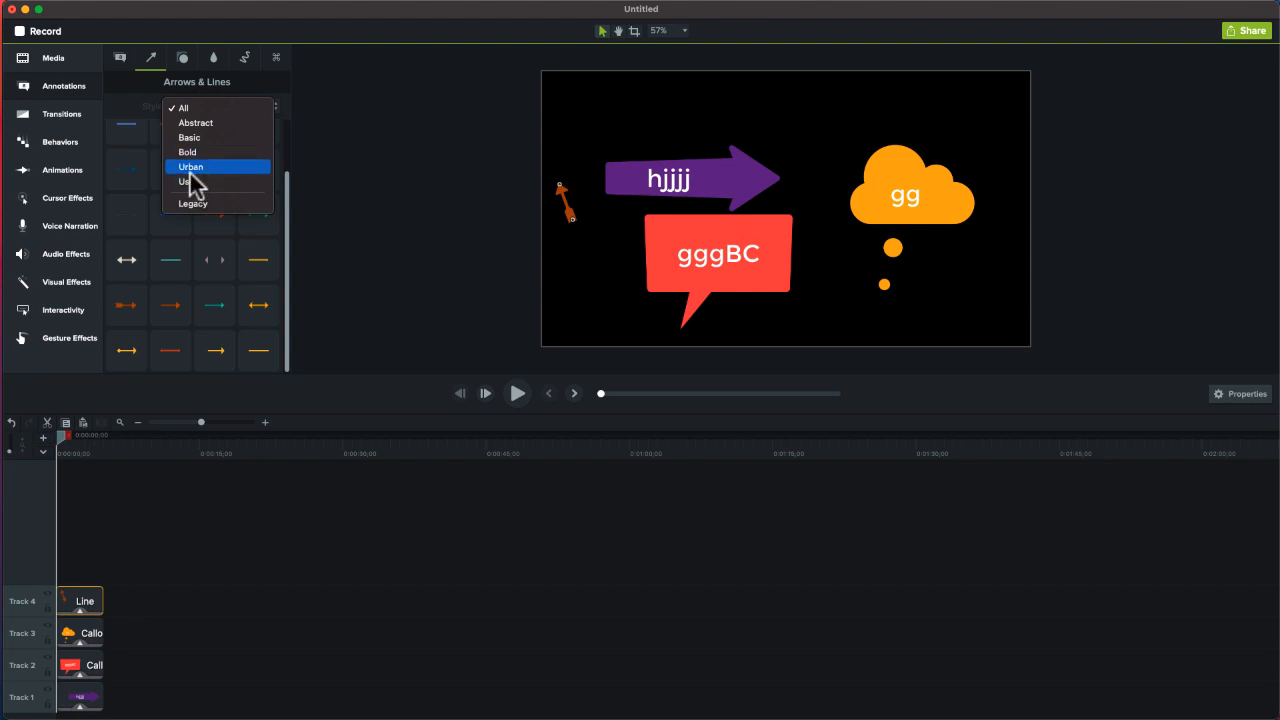
pyautogui.click(186, 206)
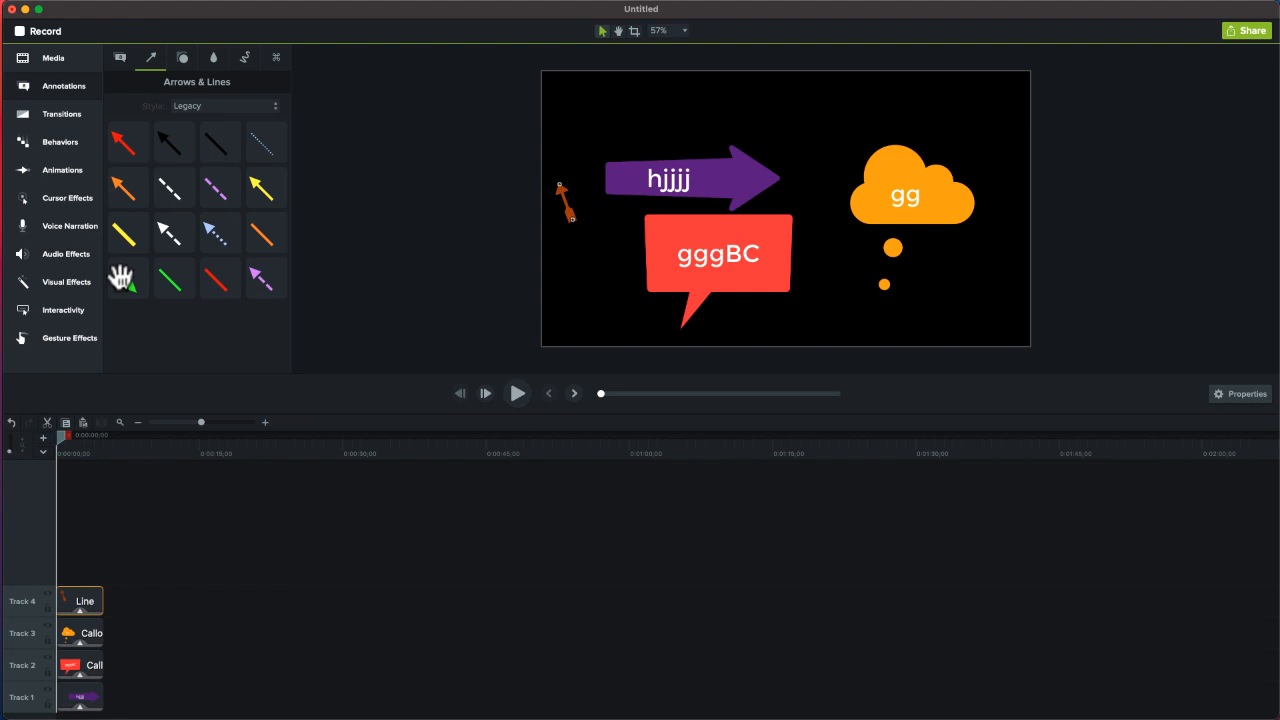
pyautogui.moveTo(120, 277); pyautogui.dragTo(614, 308)
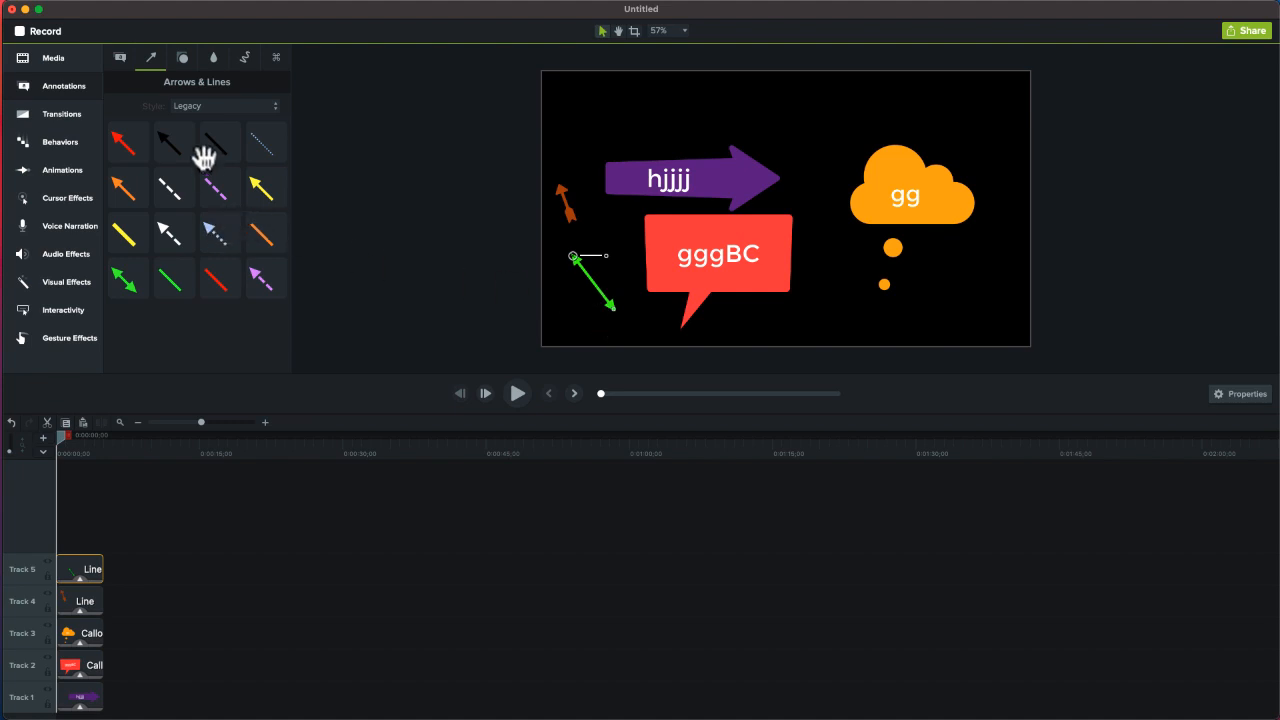
# Add the Legacy-style white rectangle above the purple arrow and the red octagon over the orange cloud
pyautogui.click(182, 58)
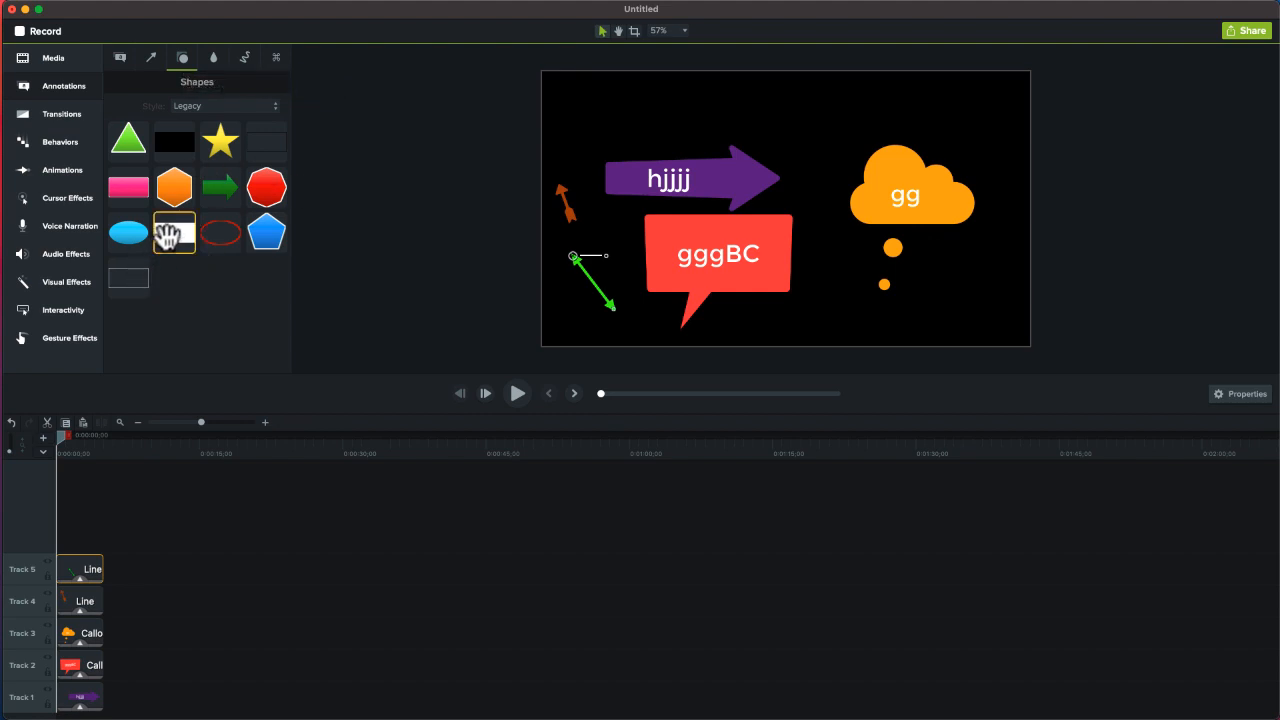
pyautogui.moveTo(172, 231); pyautogui.dragTo(731, 127)
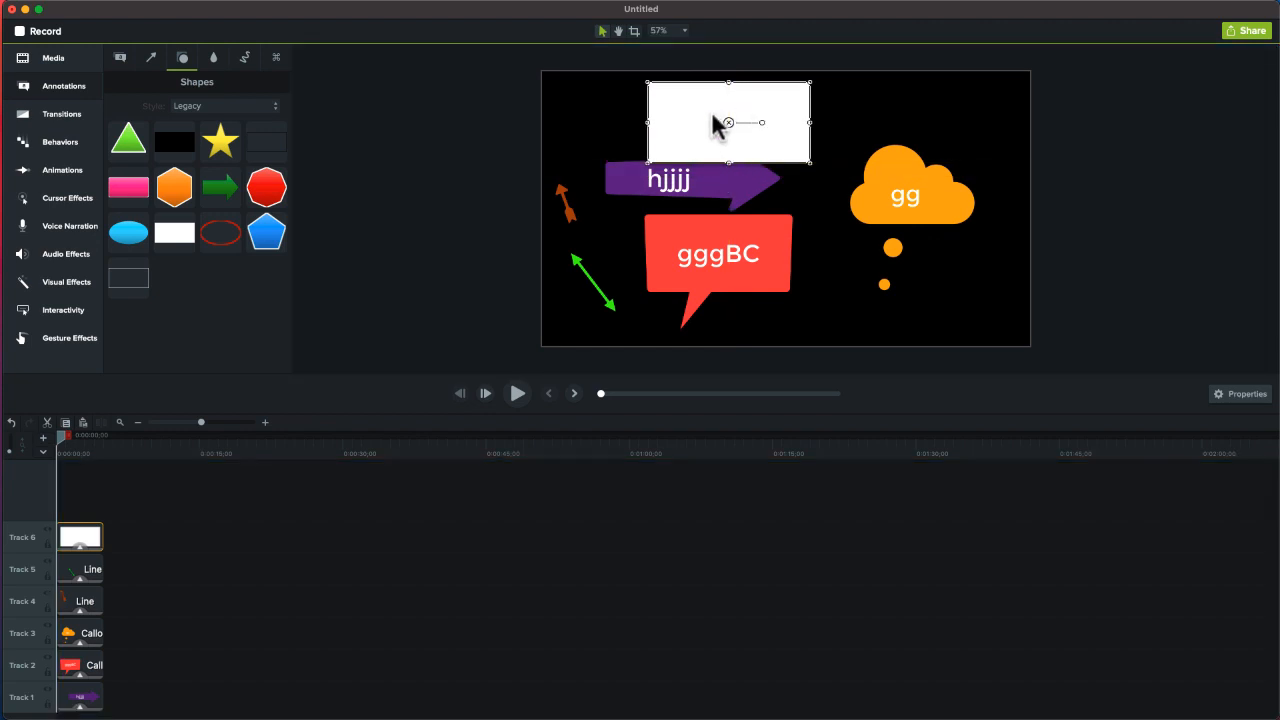
pyautogui.moveTo(267, 187); pyautogui.dragTo(930, 135)
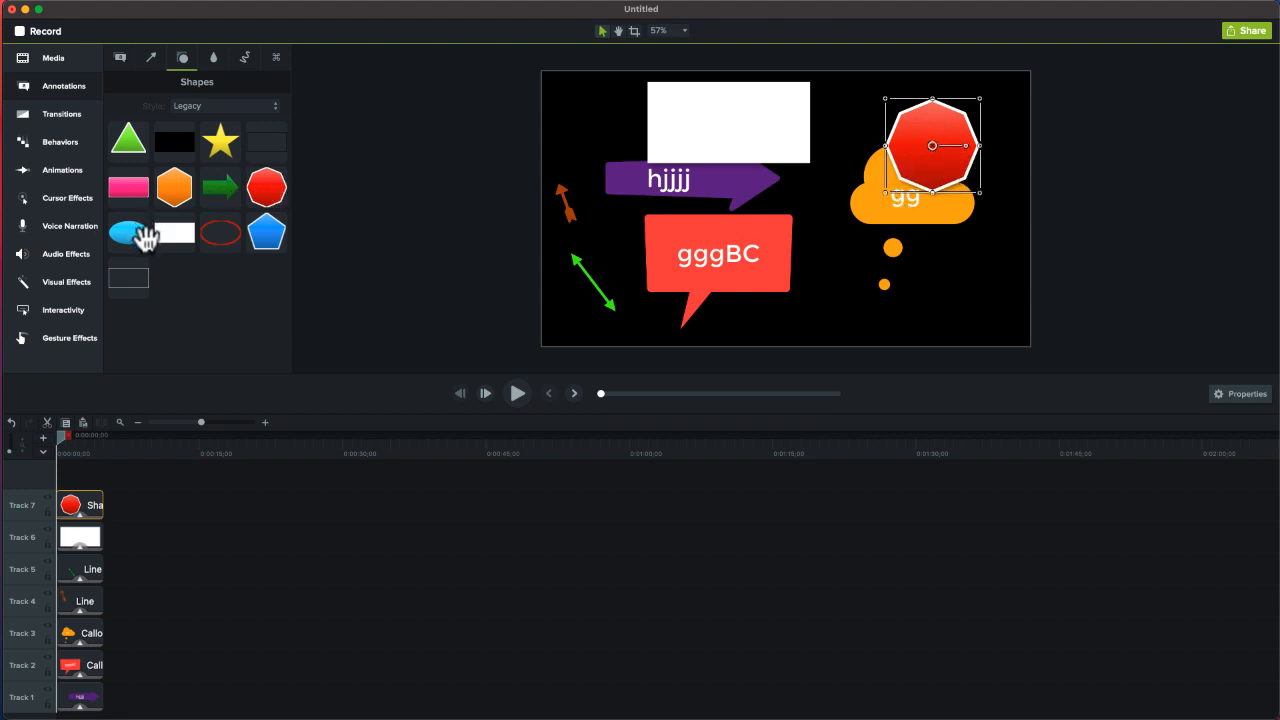
# Examine the shapes available across all styles
pyautogui.click(241, 105)
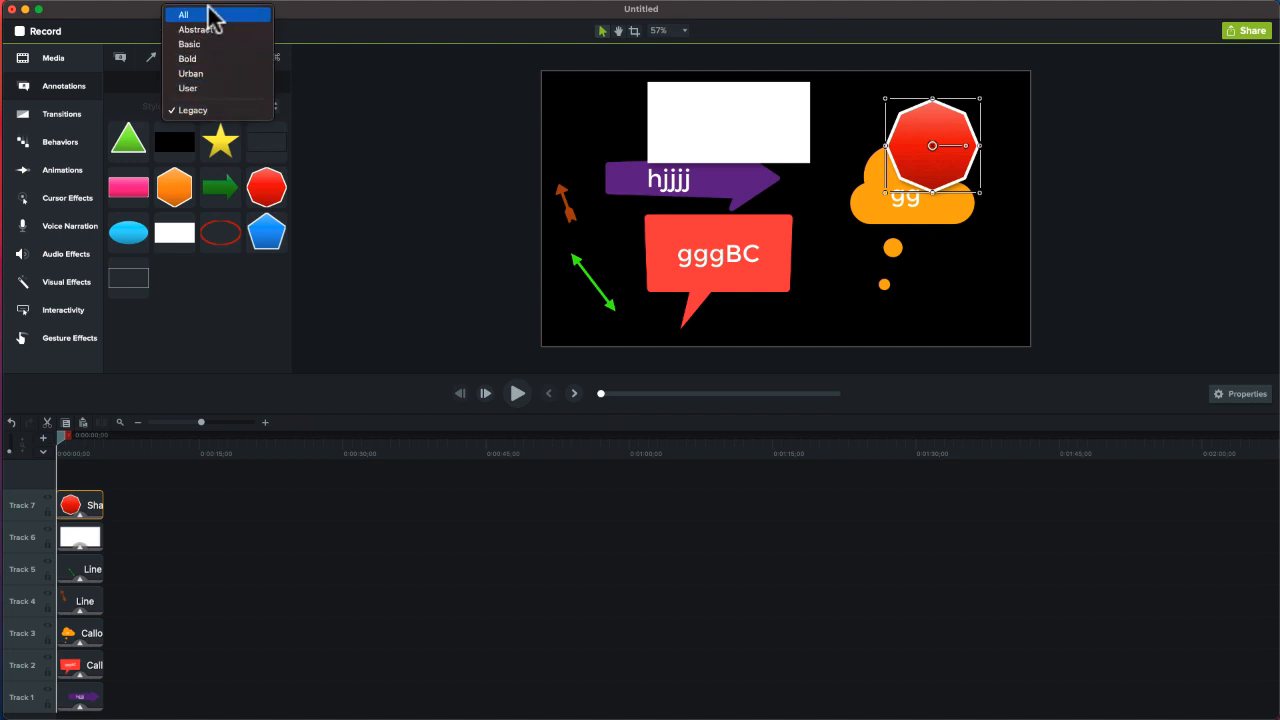
pyautogui.click(195, 16)
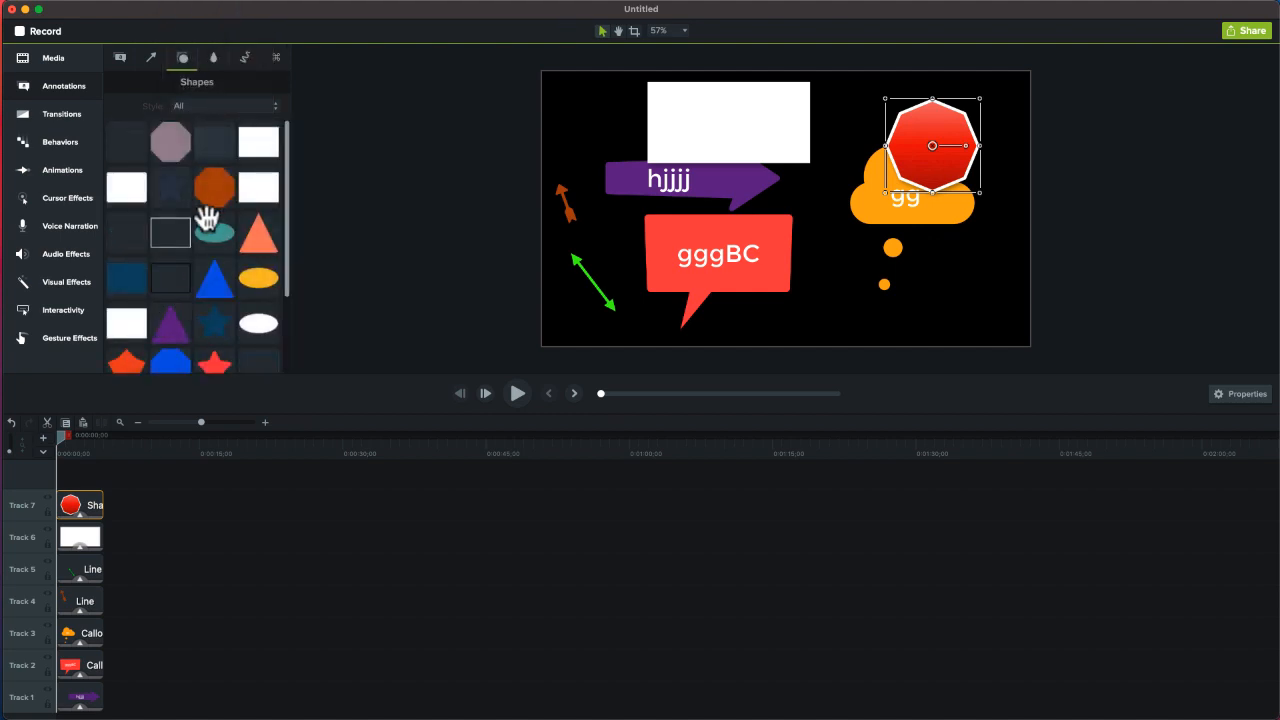
pyautogui.scroll(-2, 215, 290)
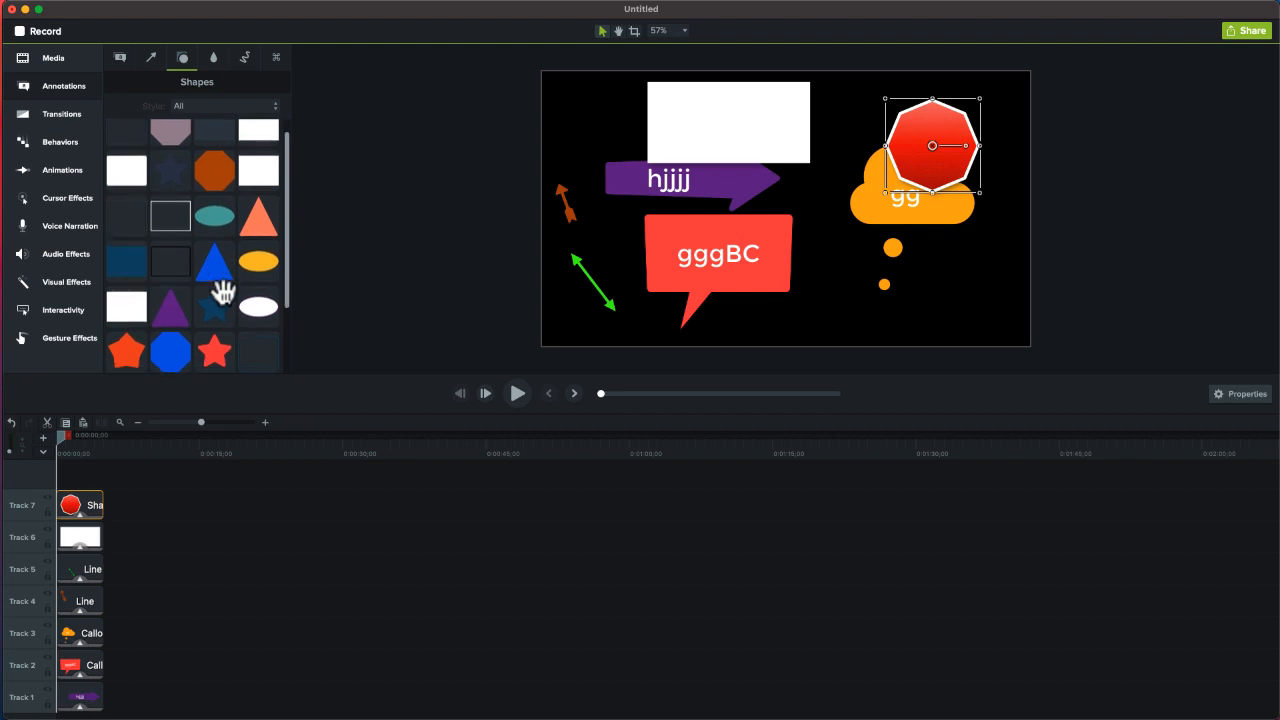
pyautogui.scroll(-2, 218, 295)
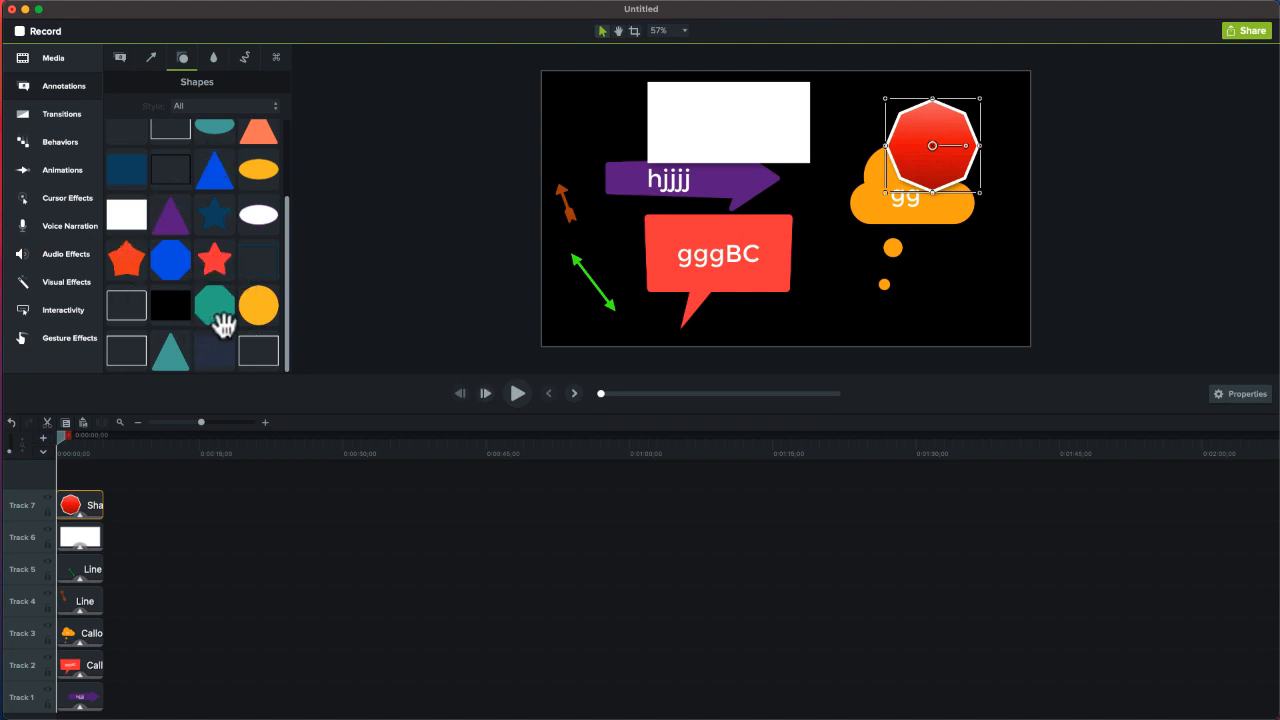
# Try the blur that keeps only its framed area sharp over the red bubble, move it up toward the purple arrow, and delete it
pyautogui.click(213, 58)
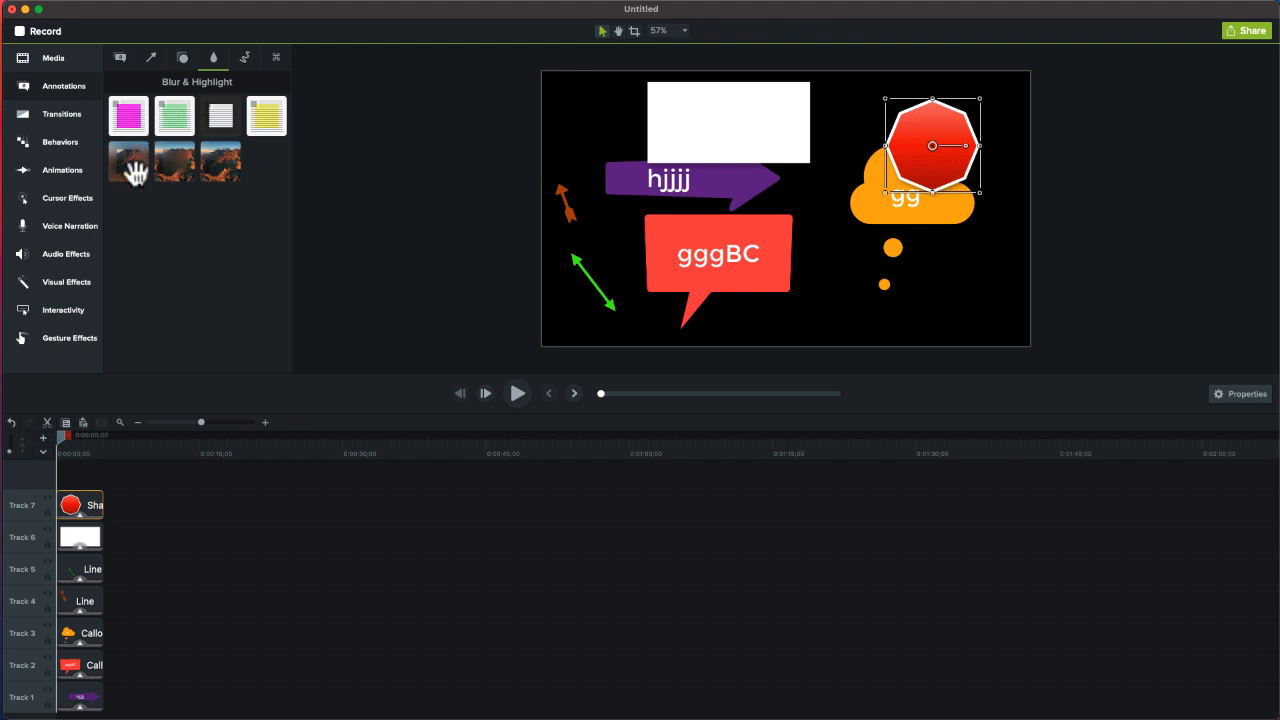
pyautogui.moveTo(126, 163); pyautogui.dragTo(796, 260)
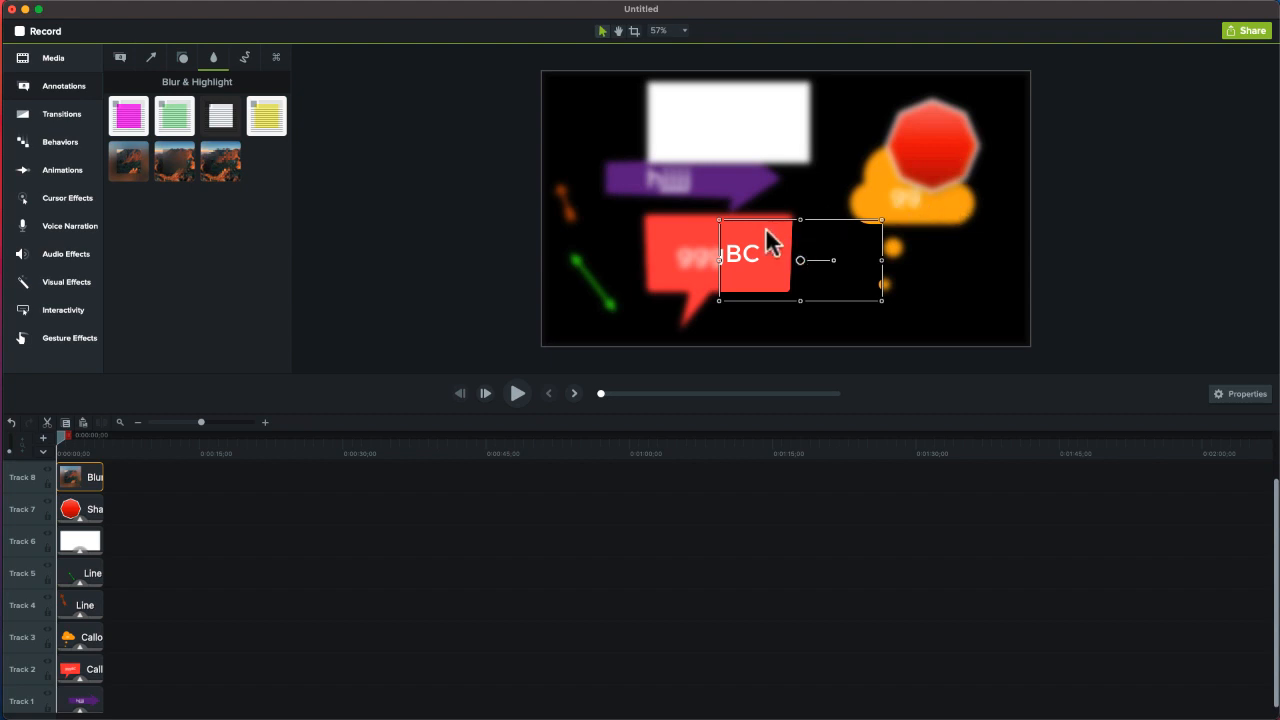
pyautogui.moveTo(803, 268); pyautogui.dragTo(774, 211)
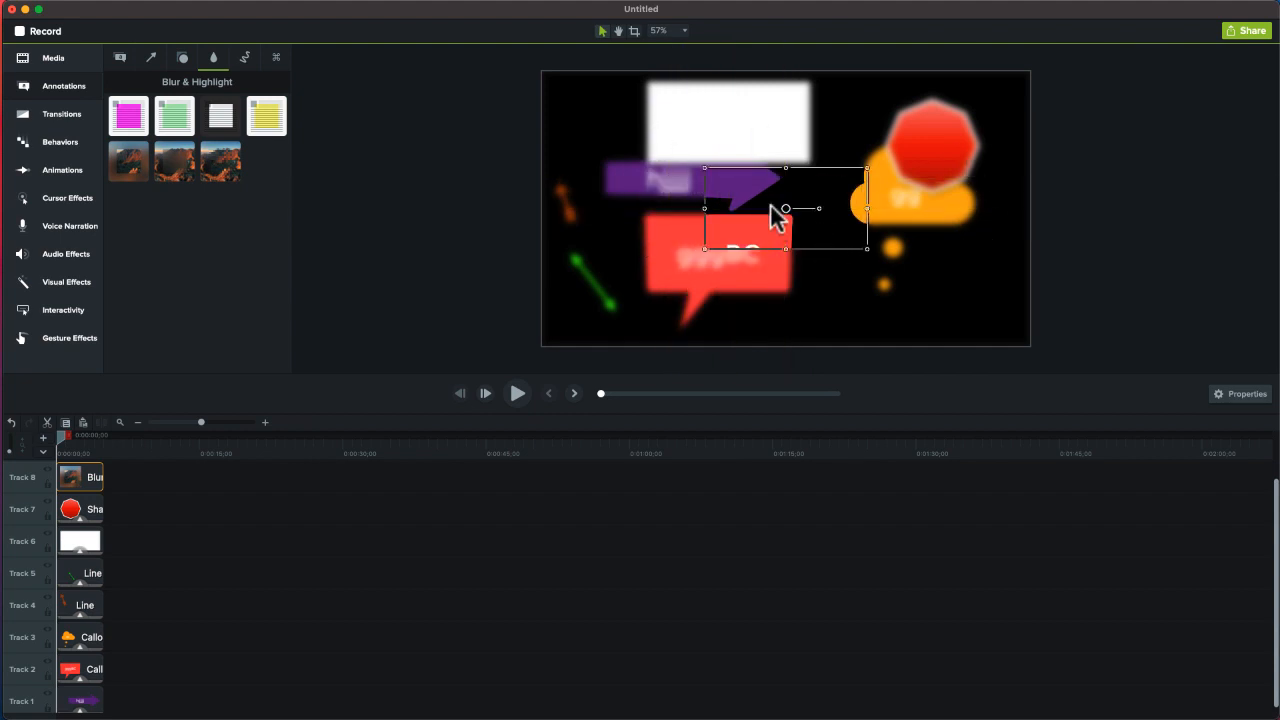
pyautogui.press('Delete')
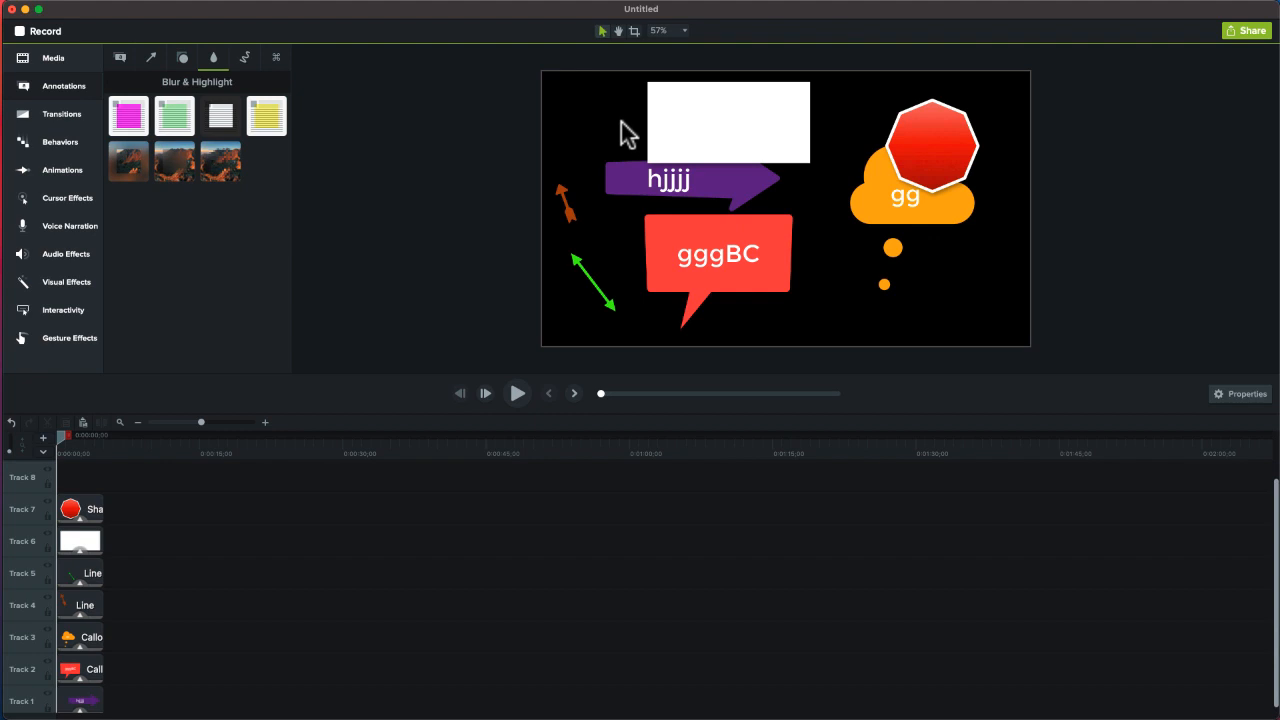
# Delete all the callouts, shapes and arrows from the canvas, including the dark orange arrow
pyautogui.moveTo(614, 121); pyautogui.dragTo(899, 270)
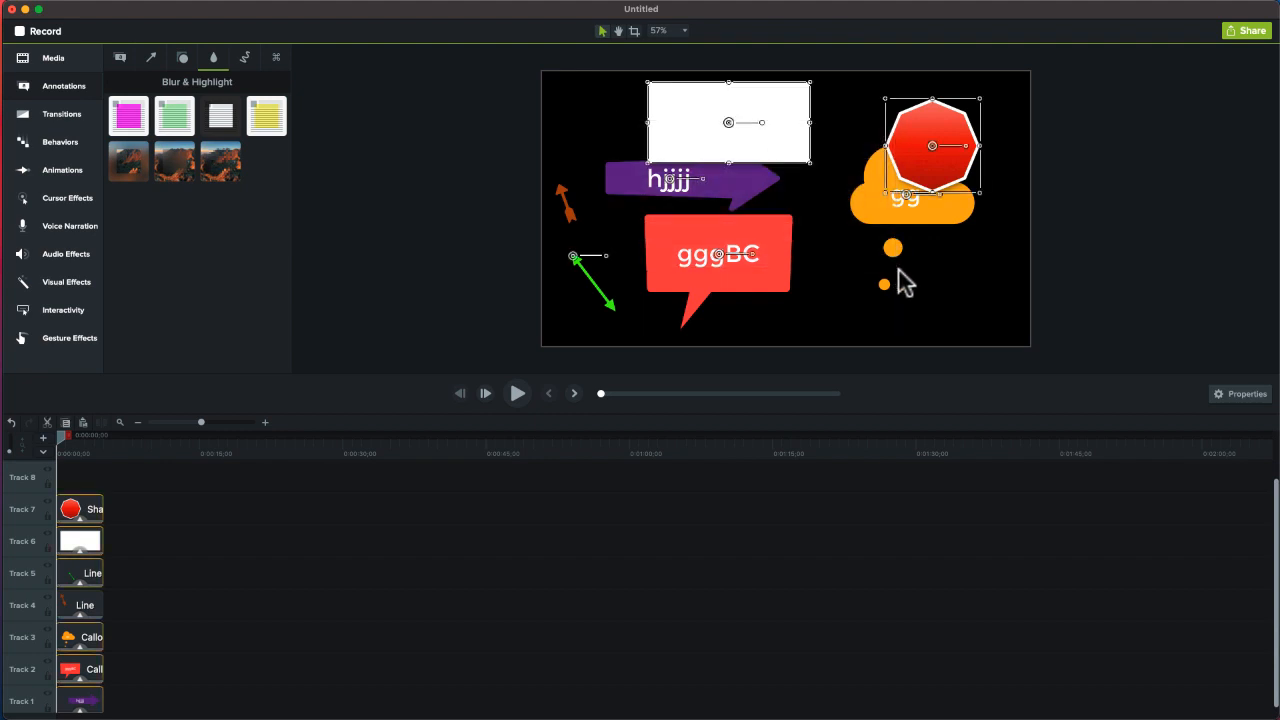
pyautogui.press('Delete')
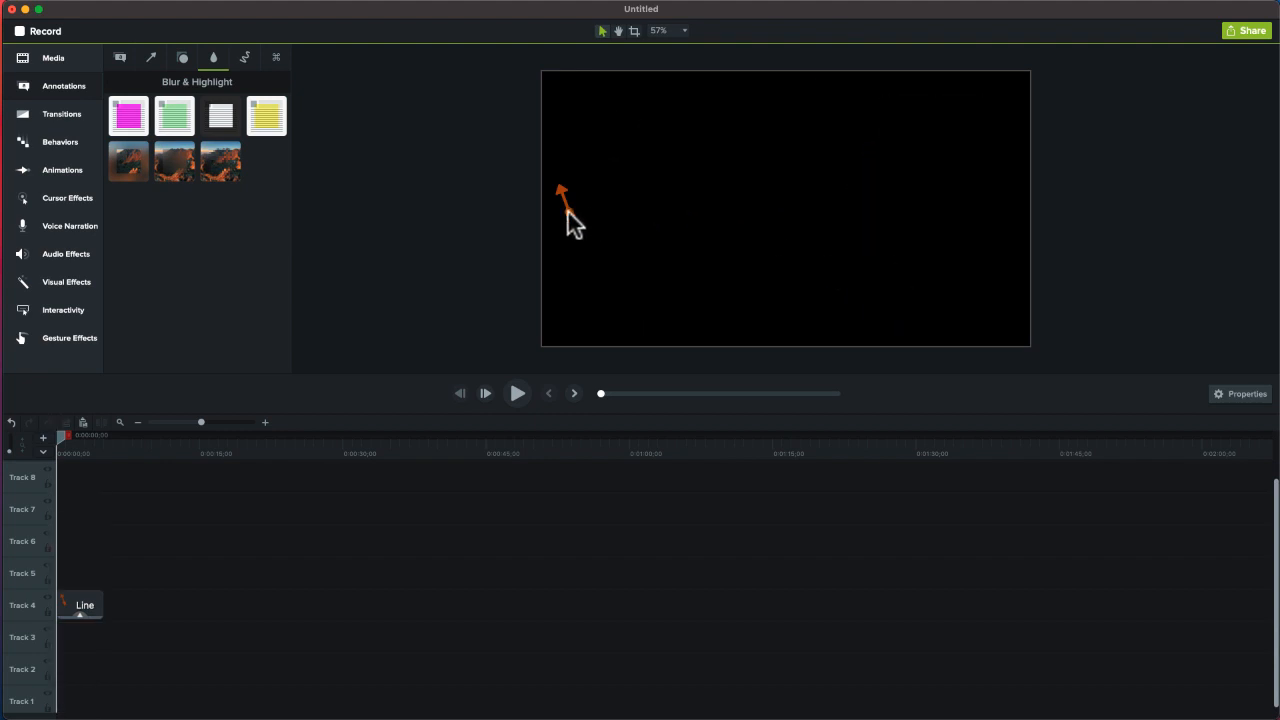
pyautogui.click(567, 212)
pyautogui.press('Delete')
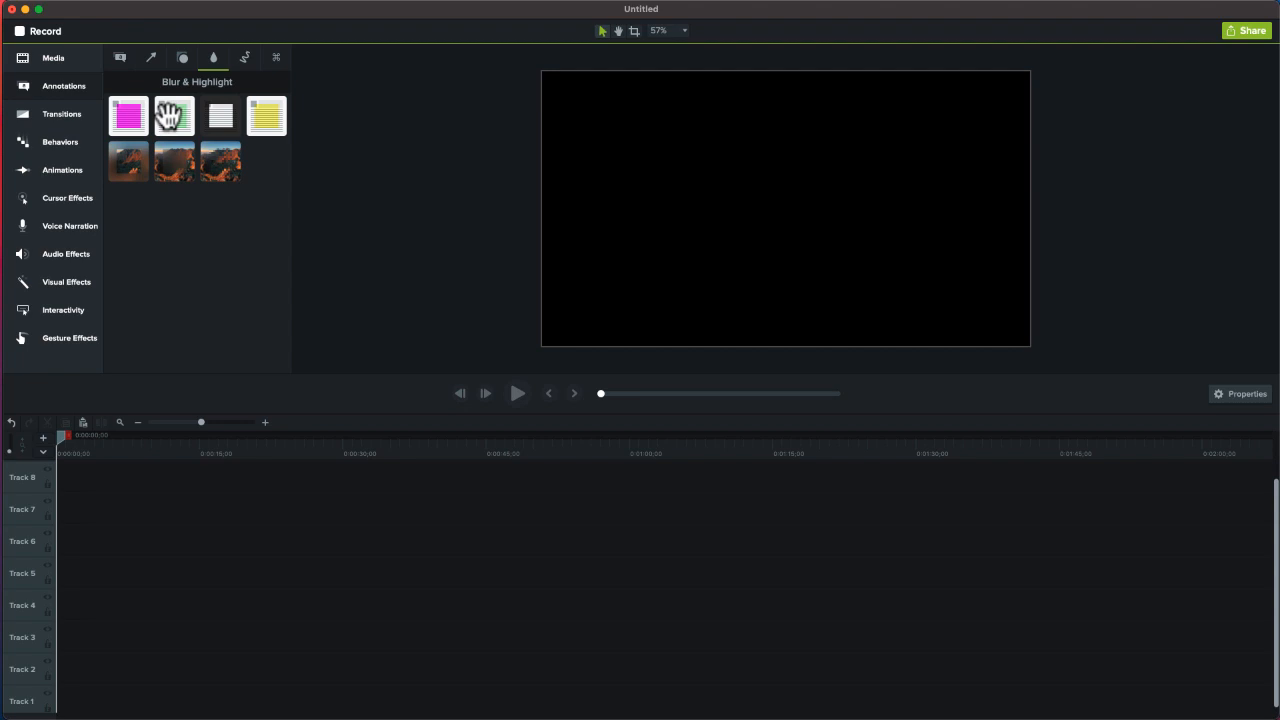
# Add the green highlight near the canvas centre, plus the round orange speech bubble and the blue rectangle callouts side by side
pyautogui.moveTo(168, 115); pyautogui.dragTo(772, 204)
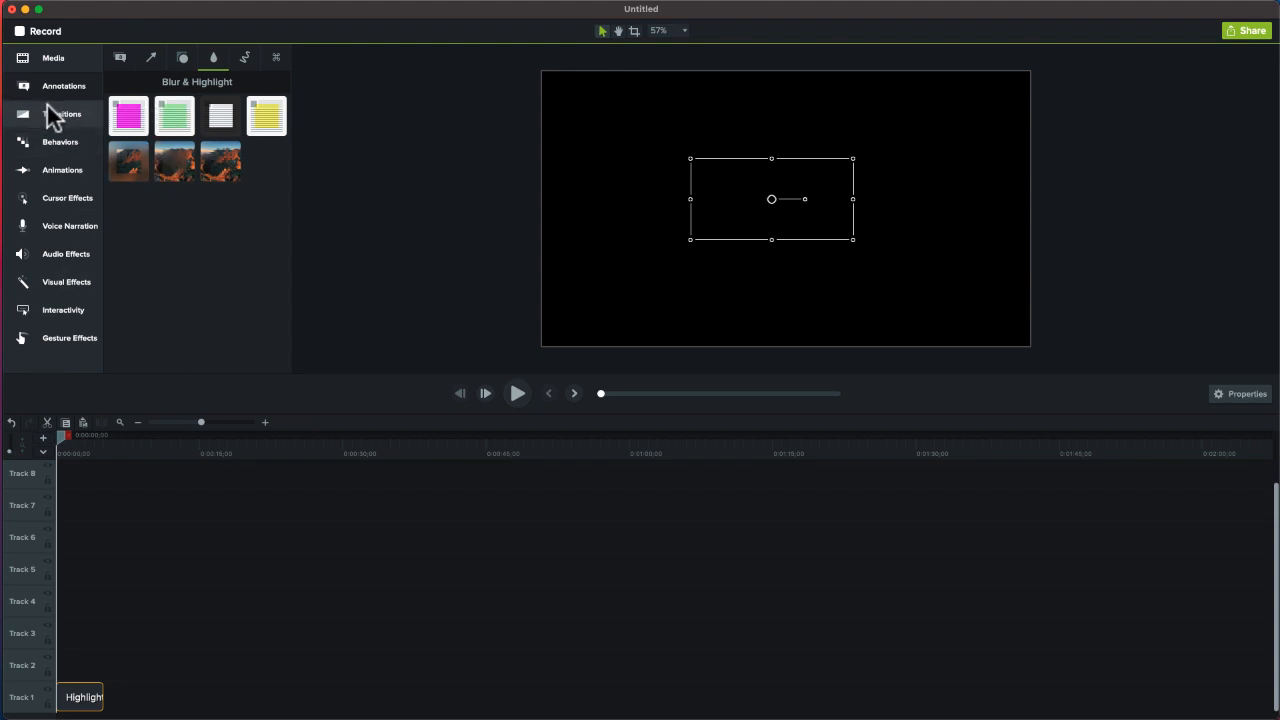
pyautogui.click(121, 60)
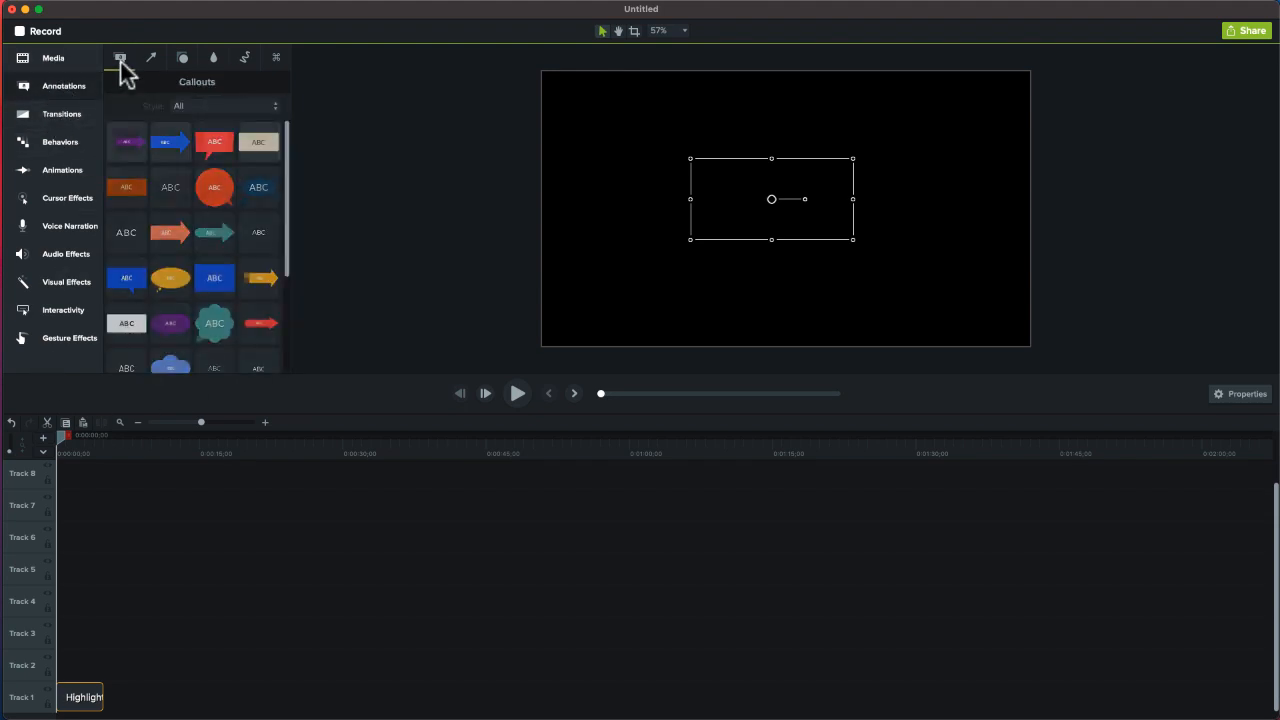
pyautogui.moveTo(212, 188)
pyautogui.mouseDown()
pyautogui.moveTo(723, 233)
pyautogui.moveTo(724, 207)
pyautogui.mouseUp()
pyautogui.moveTo(234, 283); pyautogui.dragTo(935, 220)
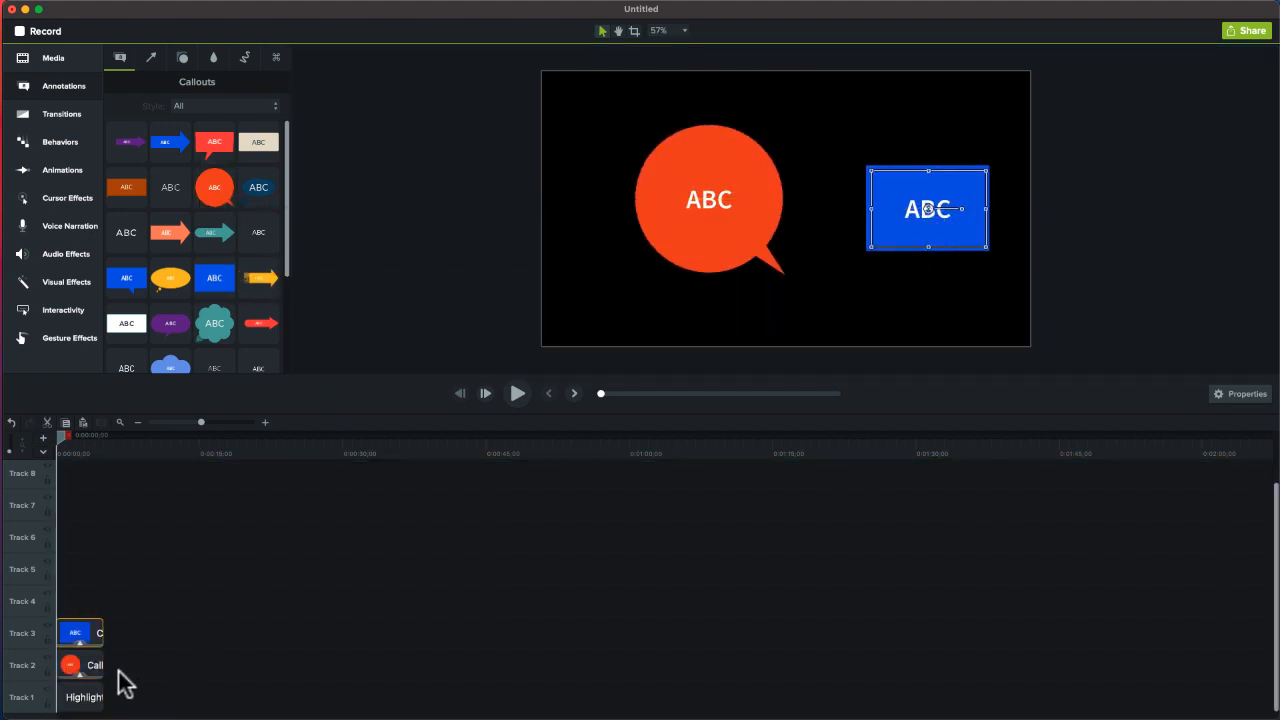
# Move the highlight across the orange speech bubble to just below and left of its centre
pyautogui.click(84, 662)
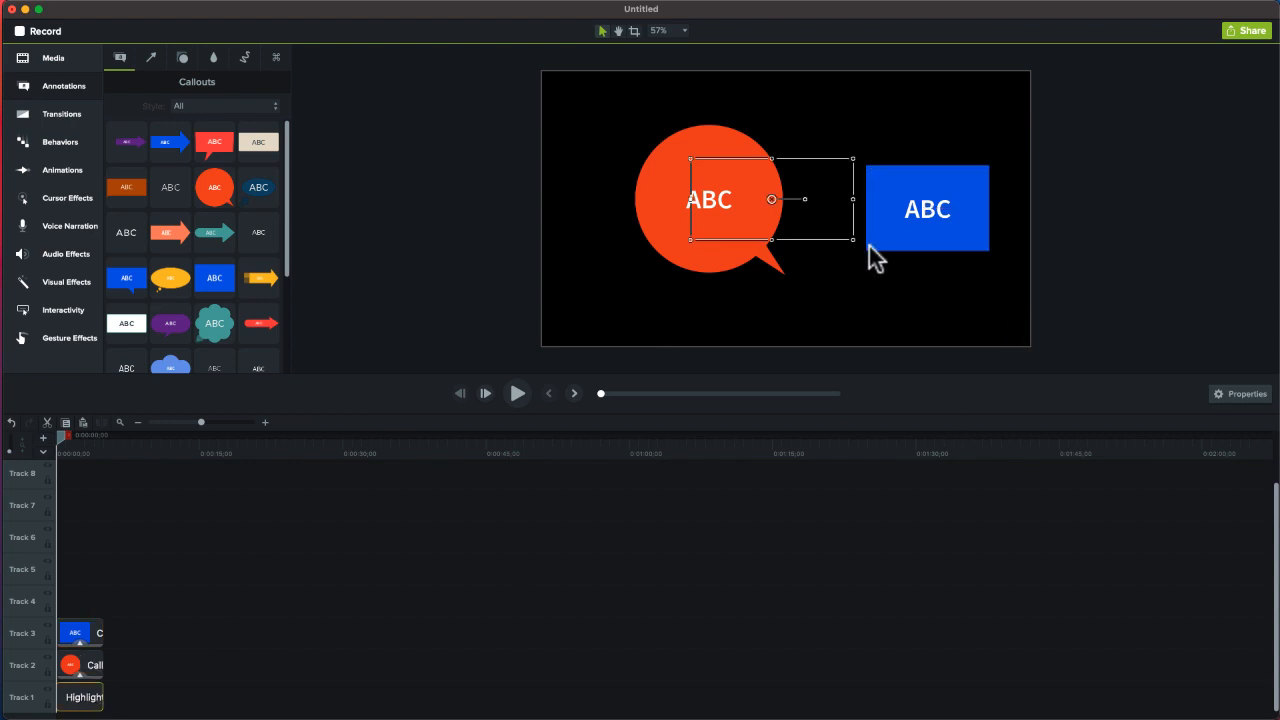
pyautogui.moveTo(768, 200)
pyautogui.mouseDown()
pyautogui.moveTo(723, 223)
pyautogui.moveTo(757, 222)
pyautogui.moveTo(706, 207)
pyautogui.moveTo(724, 265)
pyautogui.moveTo(714, 243)
pyautogui.moveTo(814, 212)
pyautogui.moveTo(948, 230)
pyautogui.moveTo(754, 218)
pyautogui.mouseUp()
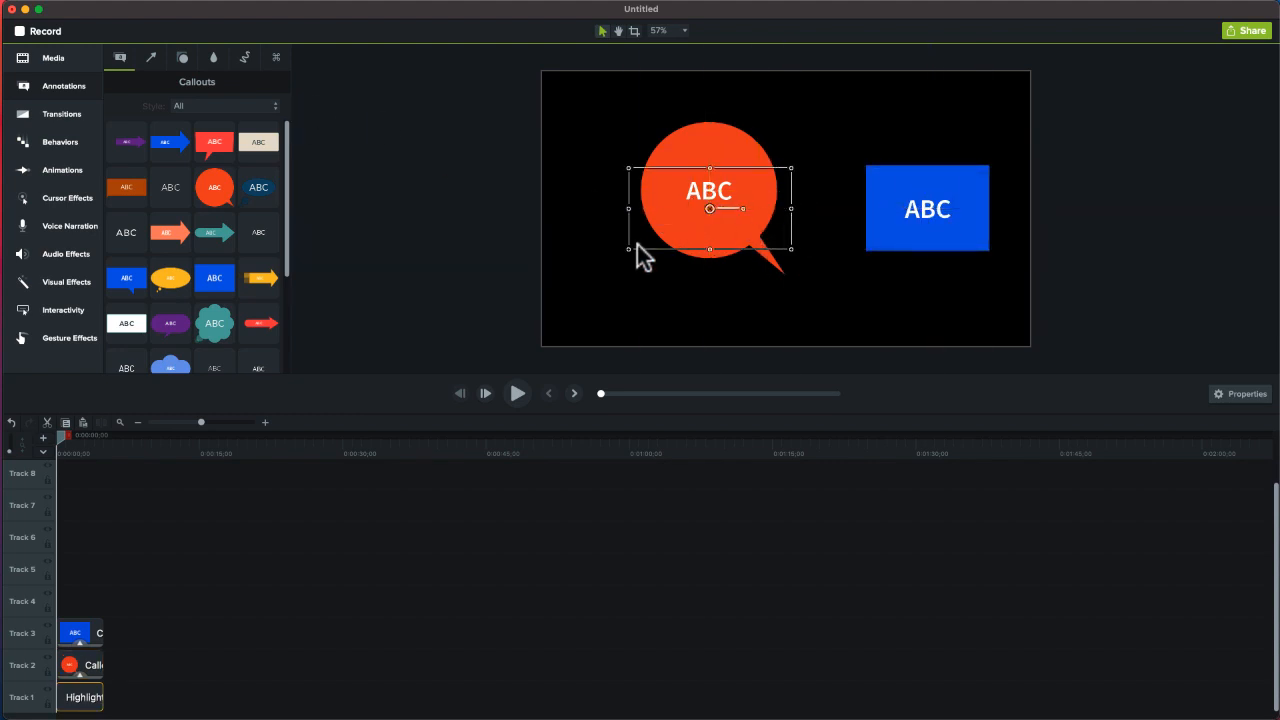
pyautogui.moveTo(637, 242); pyautogui.dragTo(603, 303)
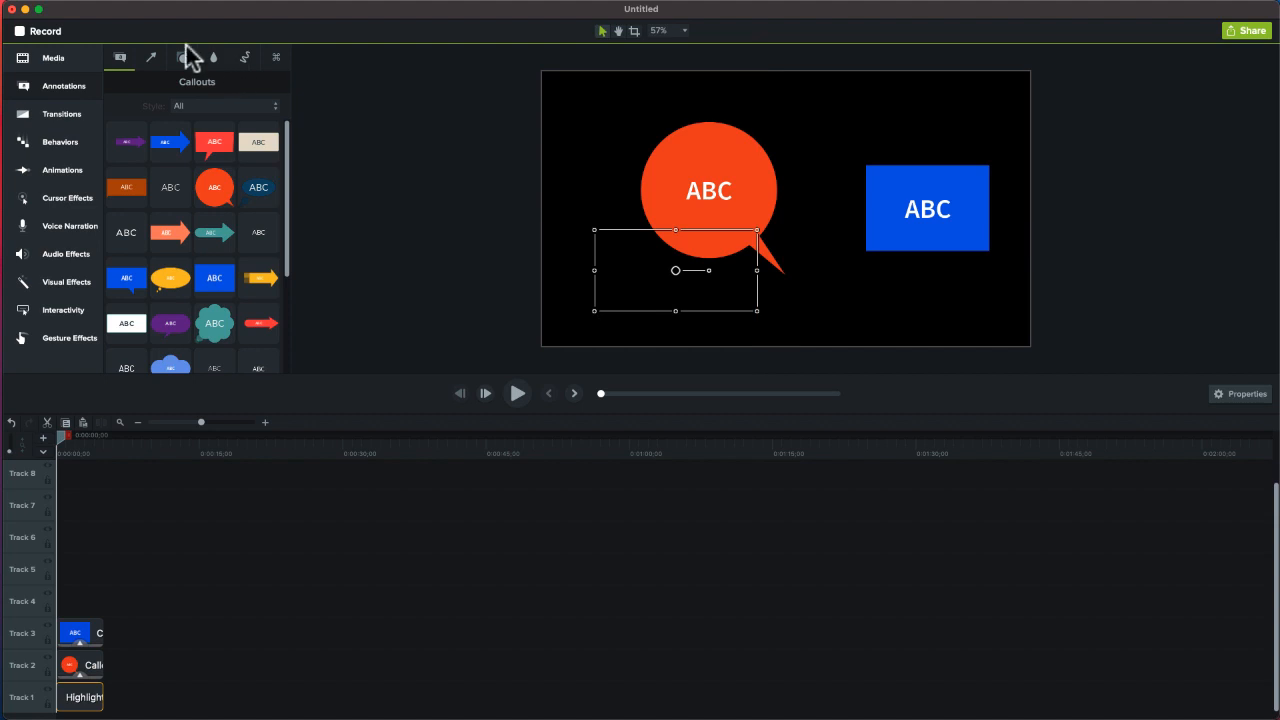
# Add the regional blur over the ABC text of the orange speech bubble
pyautogui.click(212, 57)
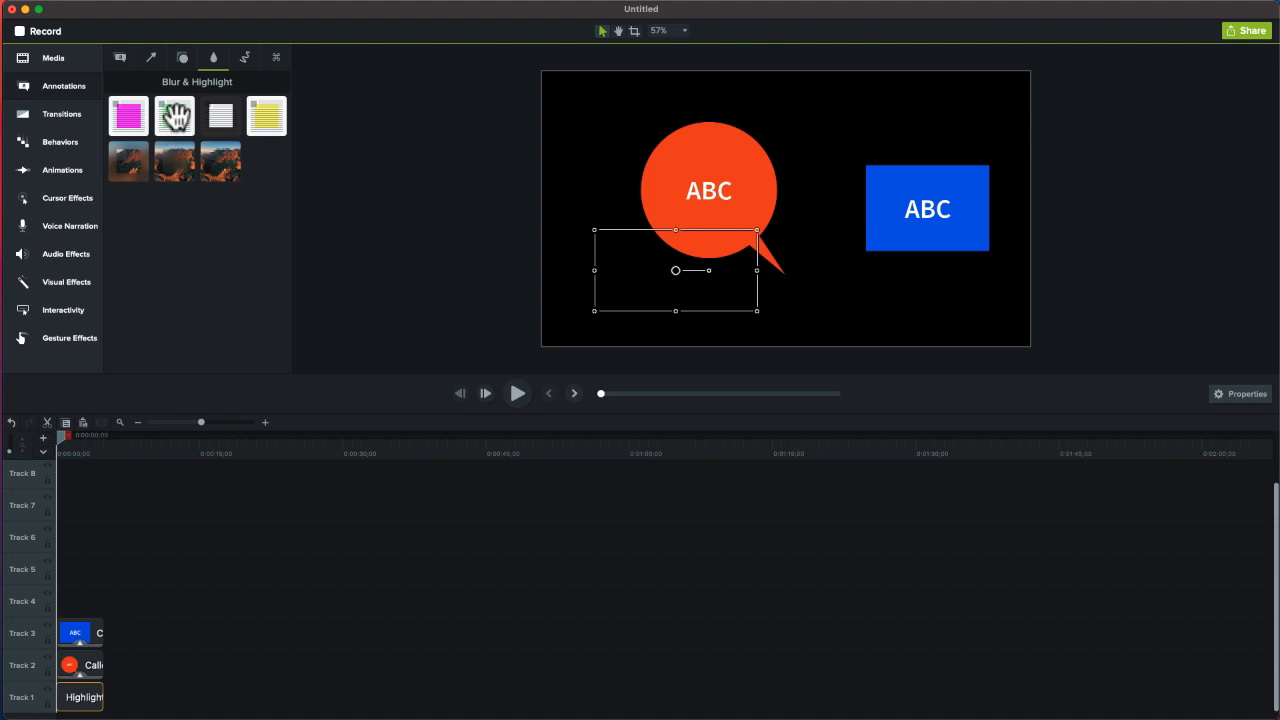
pyautogui.click(186, 181)
pyautogui.moveTo(186, 181); pyautogui.dragTo(716, 190)
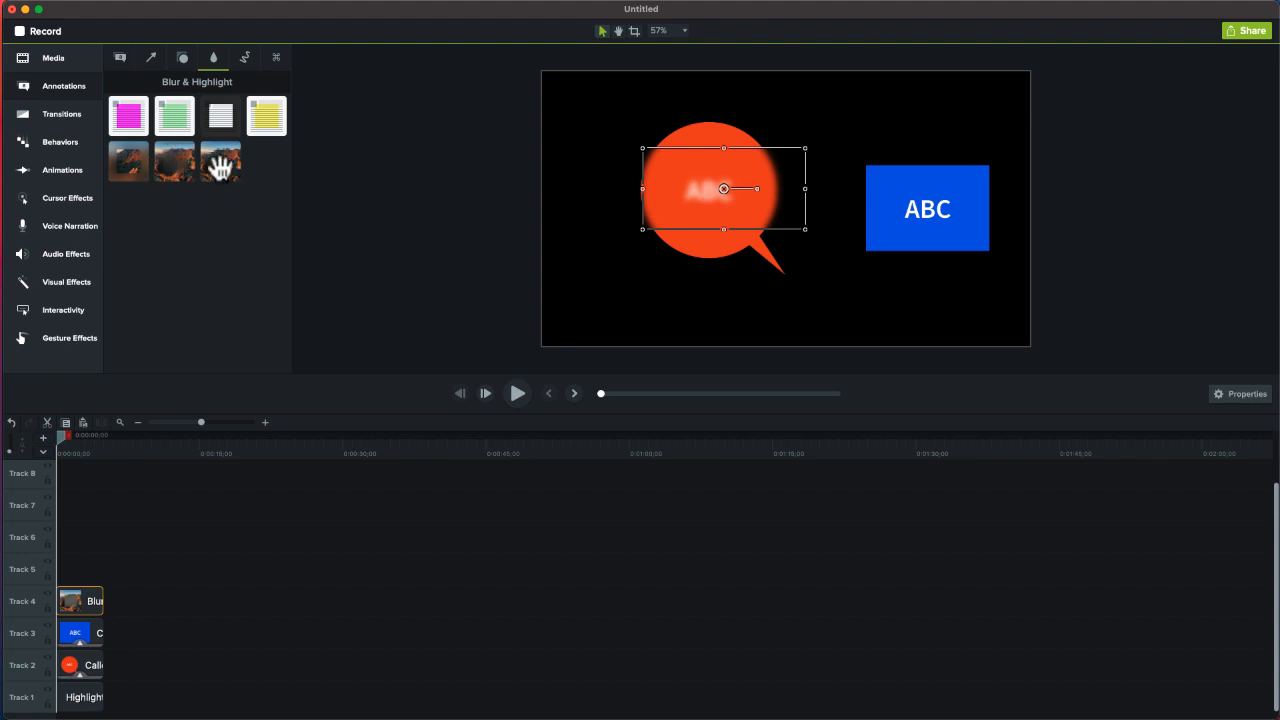
# Replace the blur with a widened pixelate effect over the orange speech bubble's ABC text
pyautogui.moveTo(219, 163); pyautogui.dragTo(832, 249)
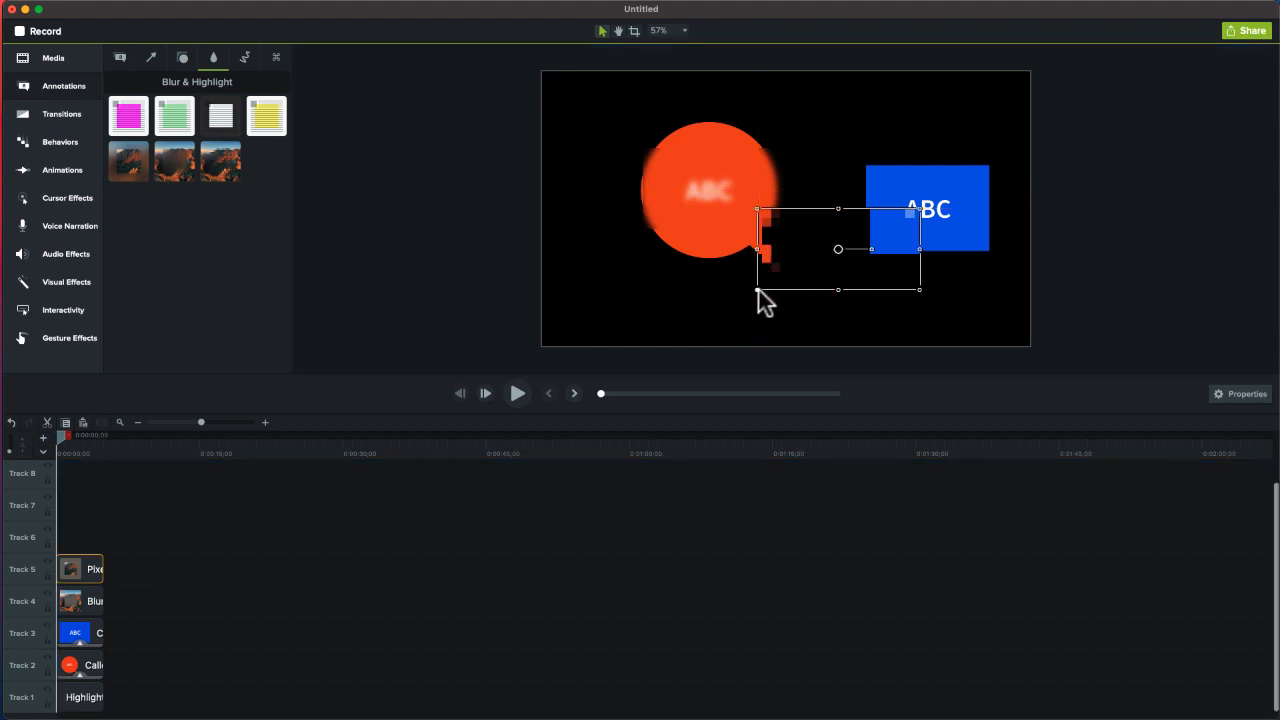
pyautogui.moveTo(759, 290); pyautogui.dragTo(724, 270)
pyautogui.click(696, 196)
pyautogui.press('Delete')
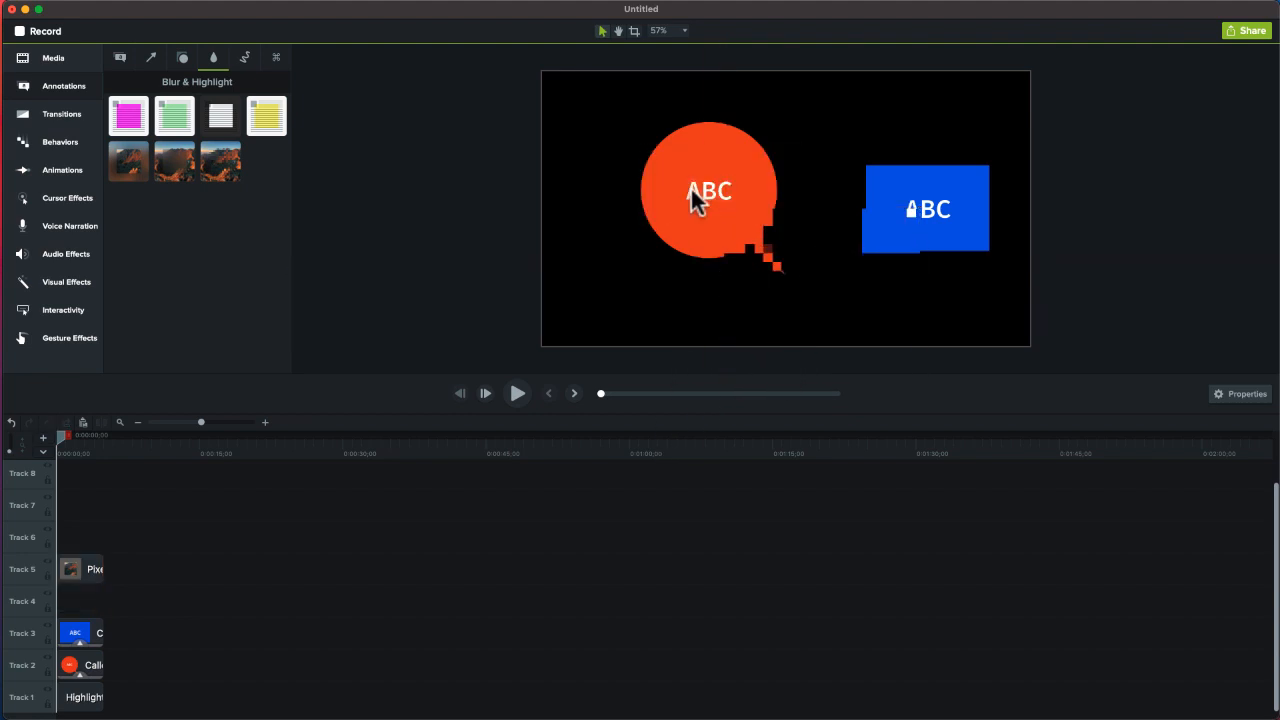
pyautogui.click(800, 247)
pyautogui.moveTo(796, 249); pyautogui.dragTo(704, 203)
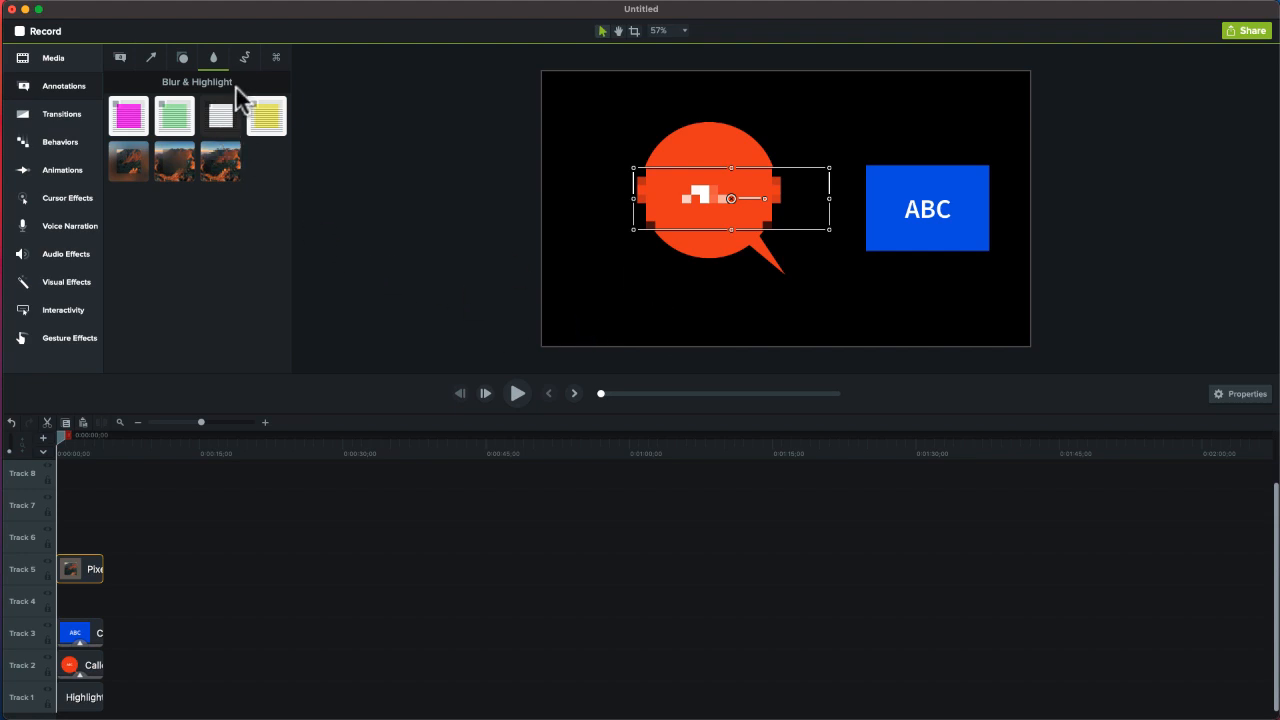
# Replace the pixelate effect with the slashed-circle sketch motion over the orange speech bubble
pyautogui.click(245, 58)
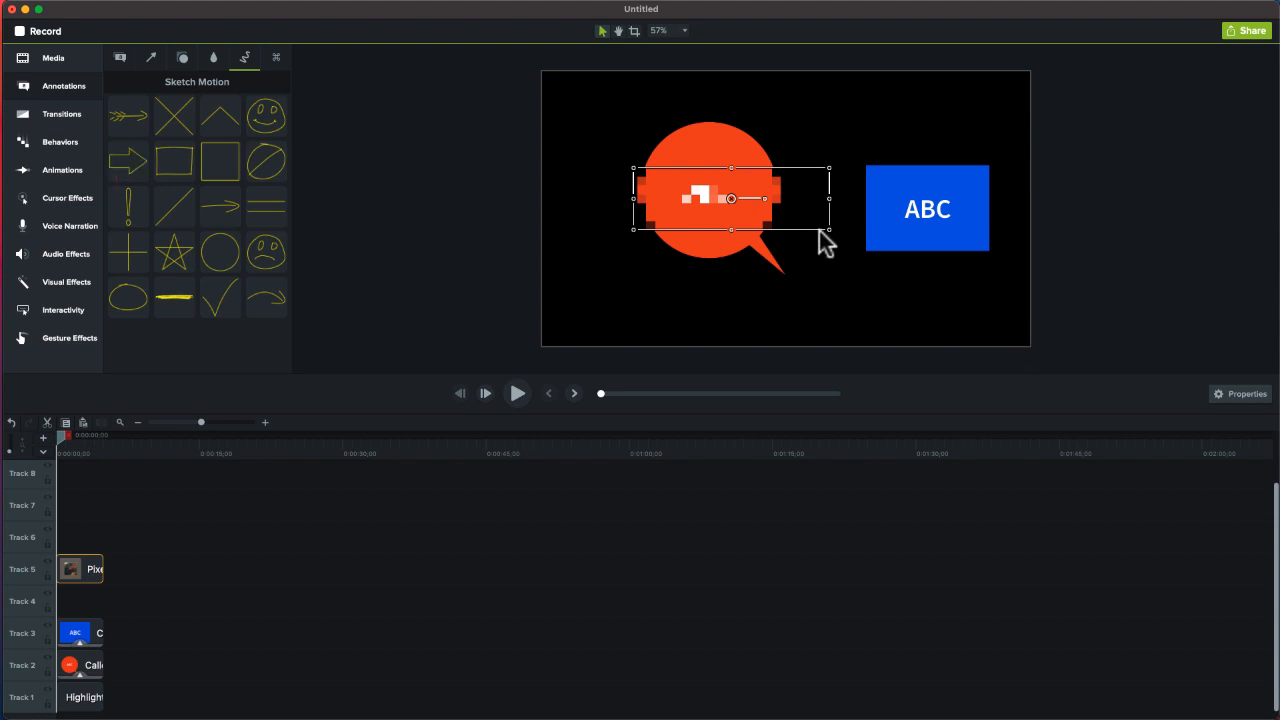
pyautogui.press('Delete')
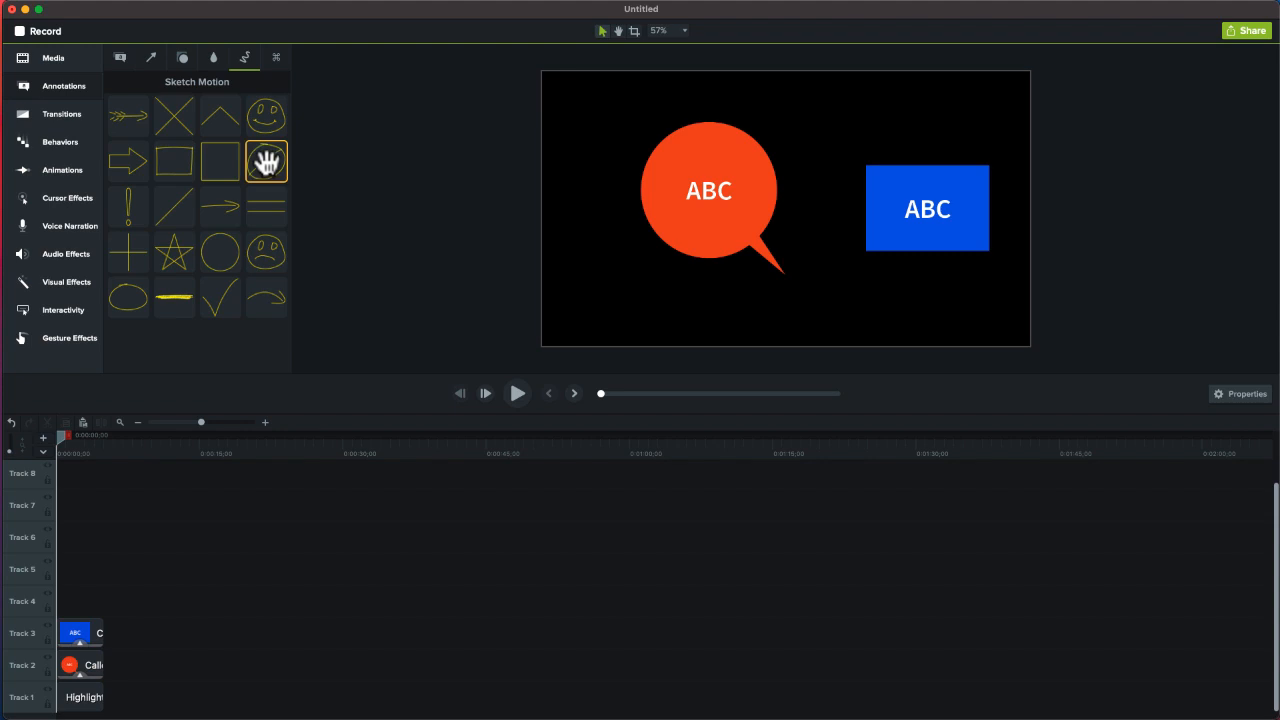
pyautogui.moveTo(264, 161)
pyautogui.mouseDown()
pyautogui.moveTo(691, 237)
pyautogui.moveTo(707, 200)
pyautogui.mouseUp()
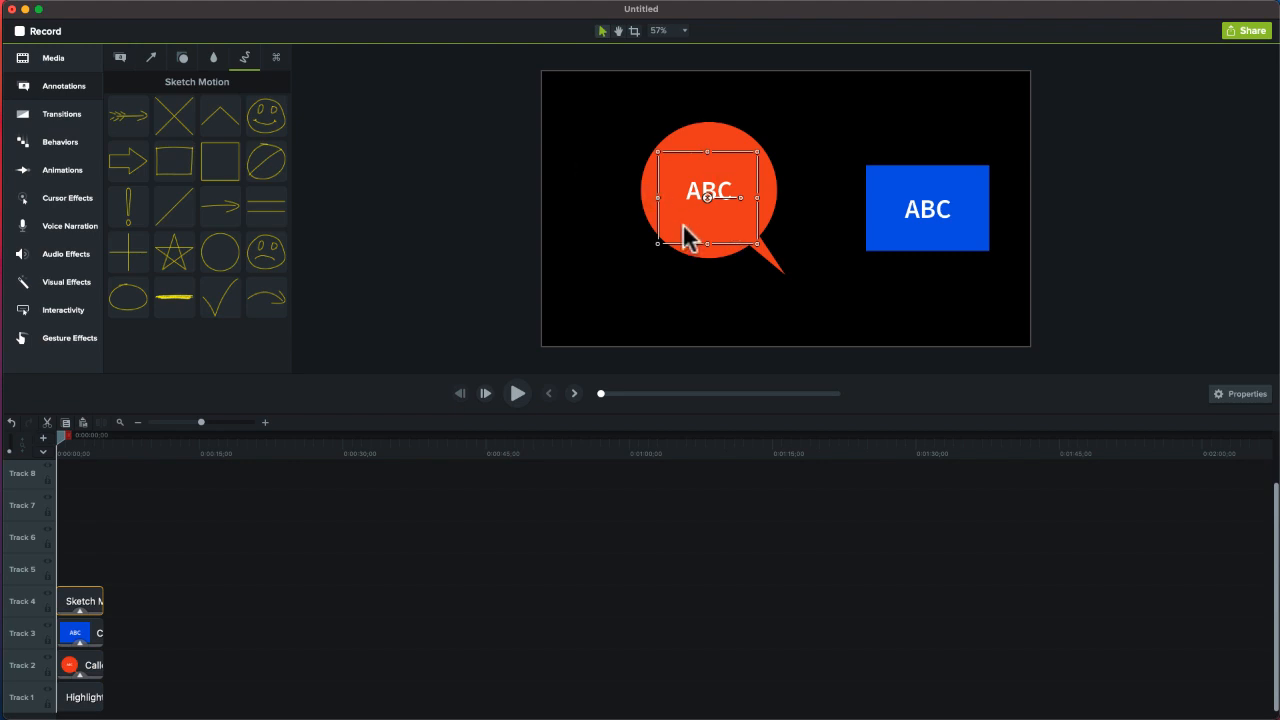
# Delete the slashed-circle sketch, the orange speech bubble and the blue rectangle callout
pyautogui.press('Delete')
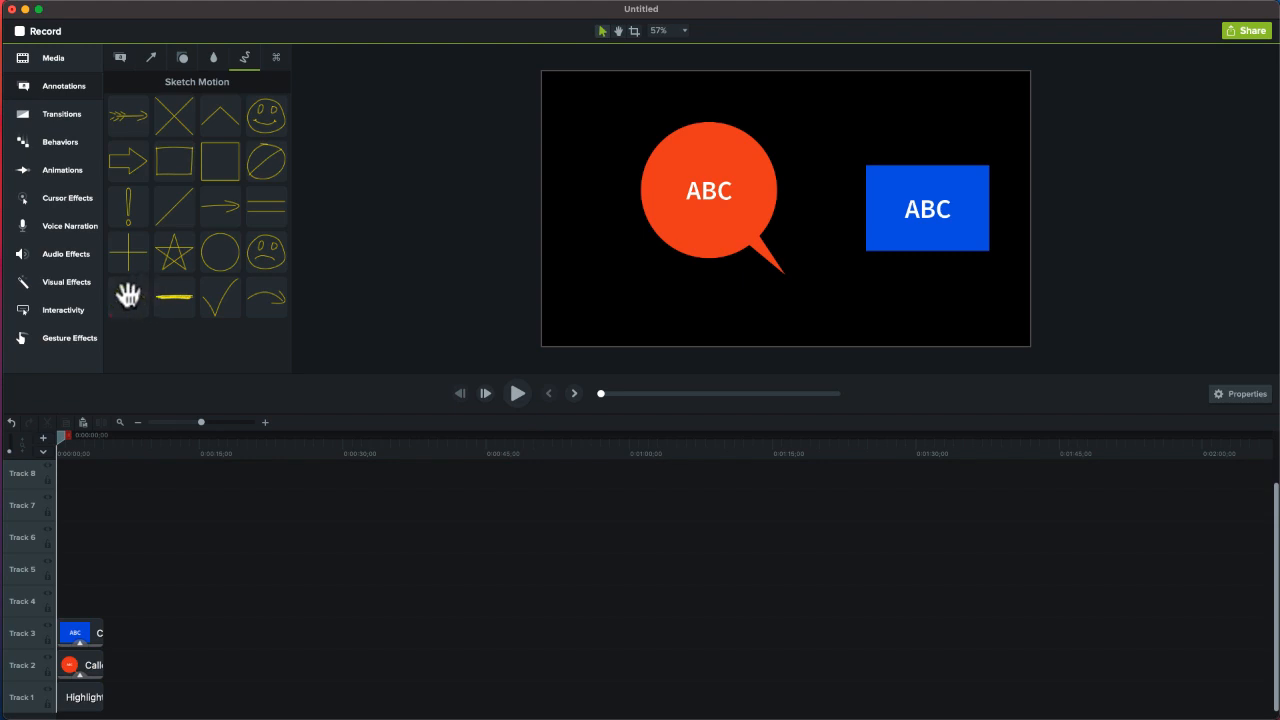
pyautogui.click(718, 212)
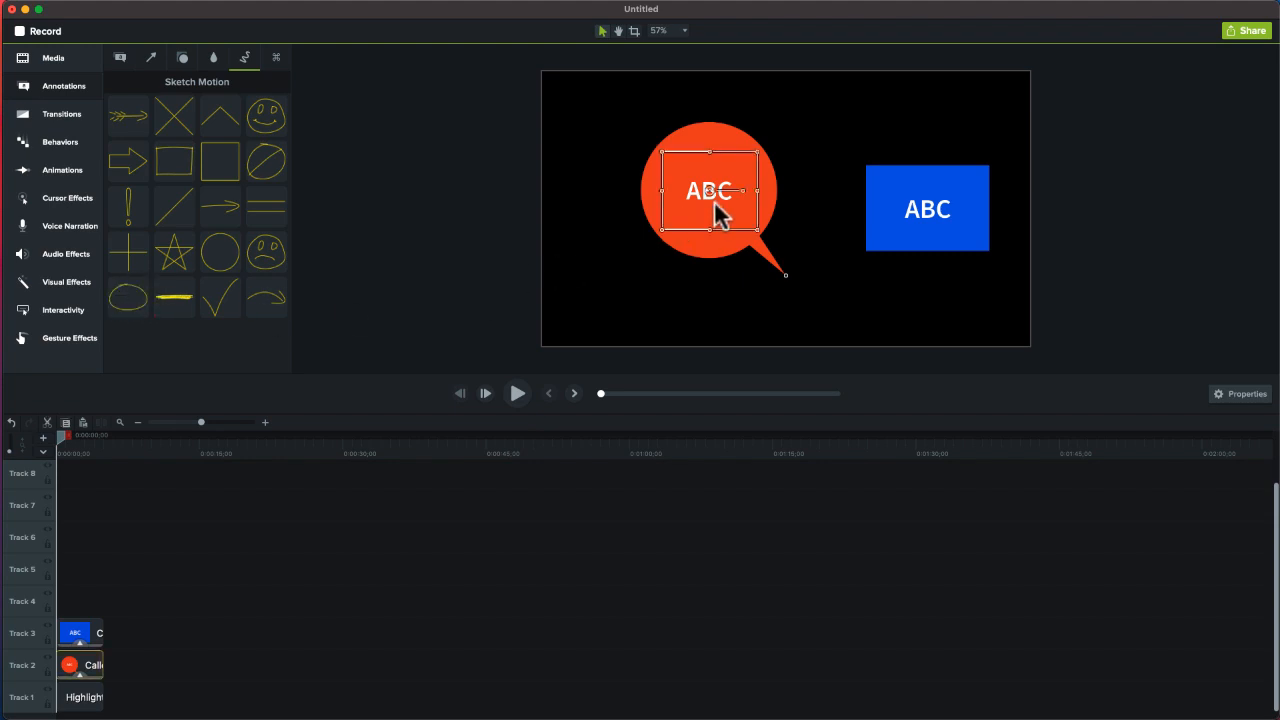
pyautogui.press('Delete')
pyautogui.click(918, 226)
pyautogui.press('Delete')
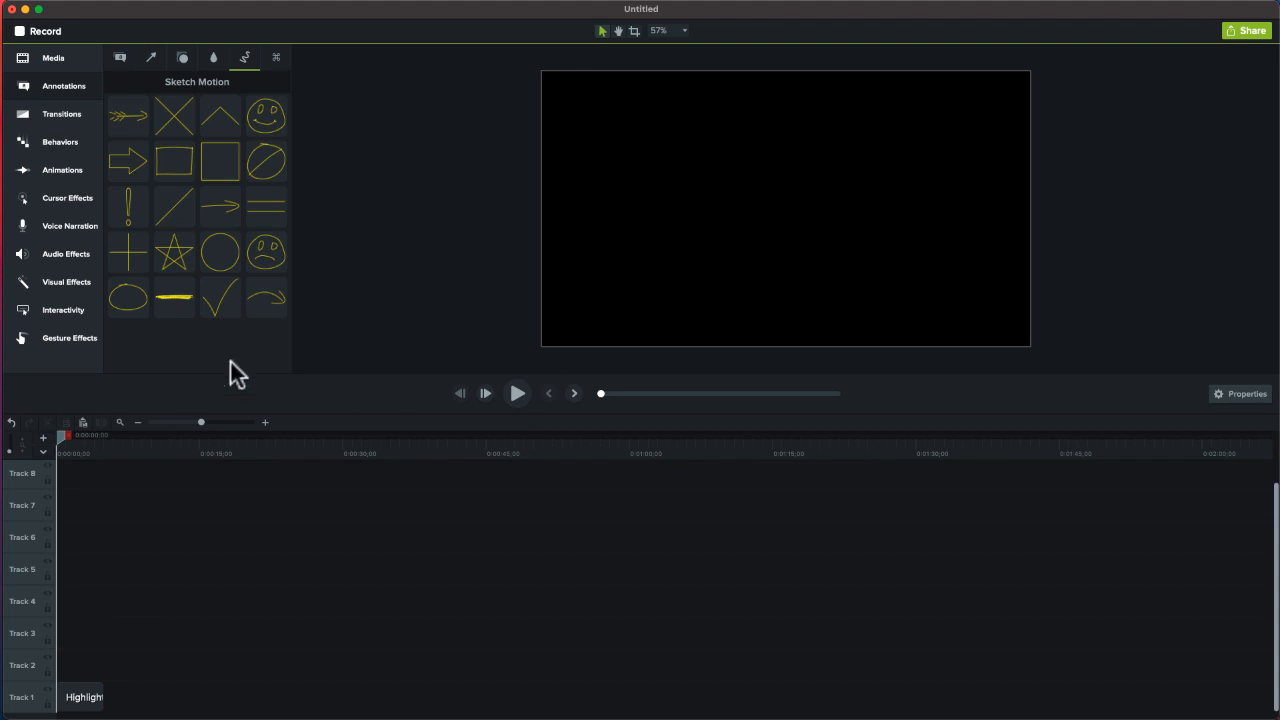
# Add the star sketch motion near the canvas centre, play back its drawing animation, and place the check mark sketch to its right
pyautogui.moveTo(180, 258)
pyautogui.mouseDown()
pyautogui.moveTo(605, 268)
pyautogui.moveTo(760, 230)
pyautogui.mouseUp()
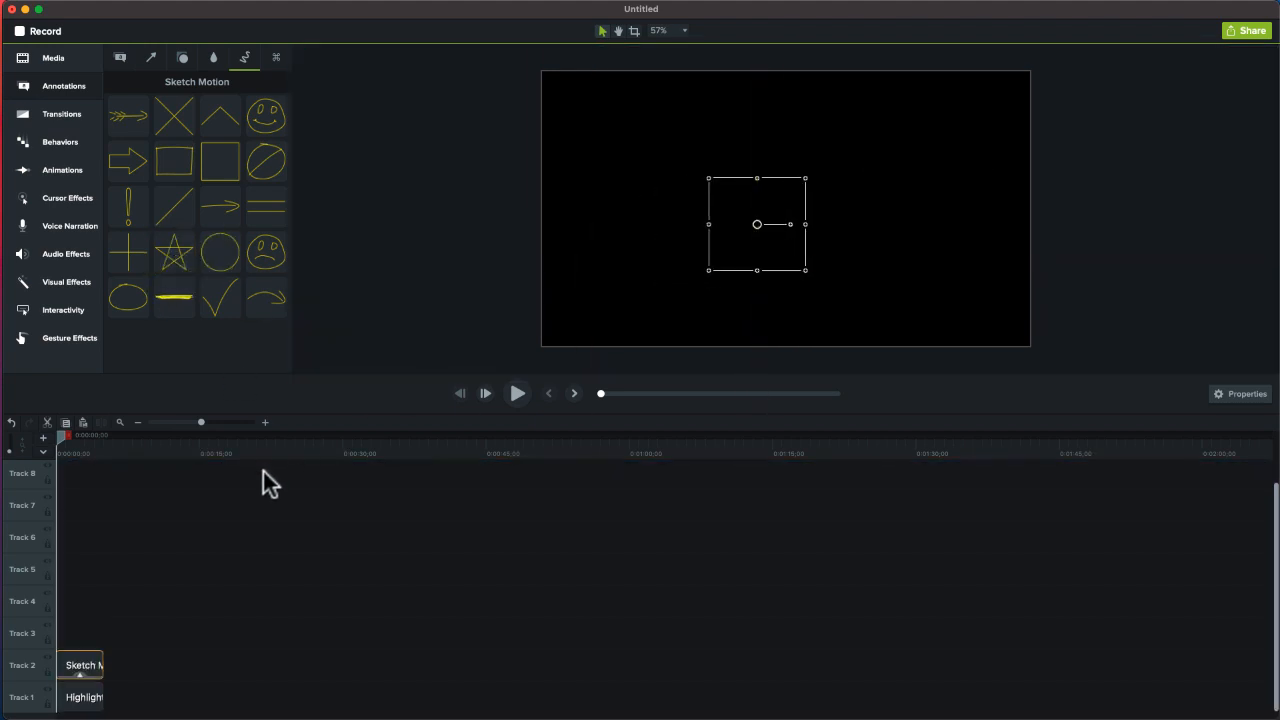
pyautogui.click(517, 393)
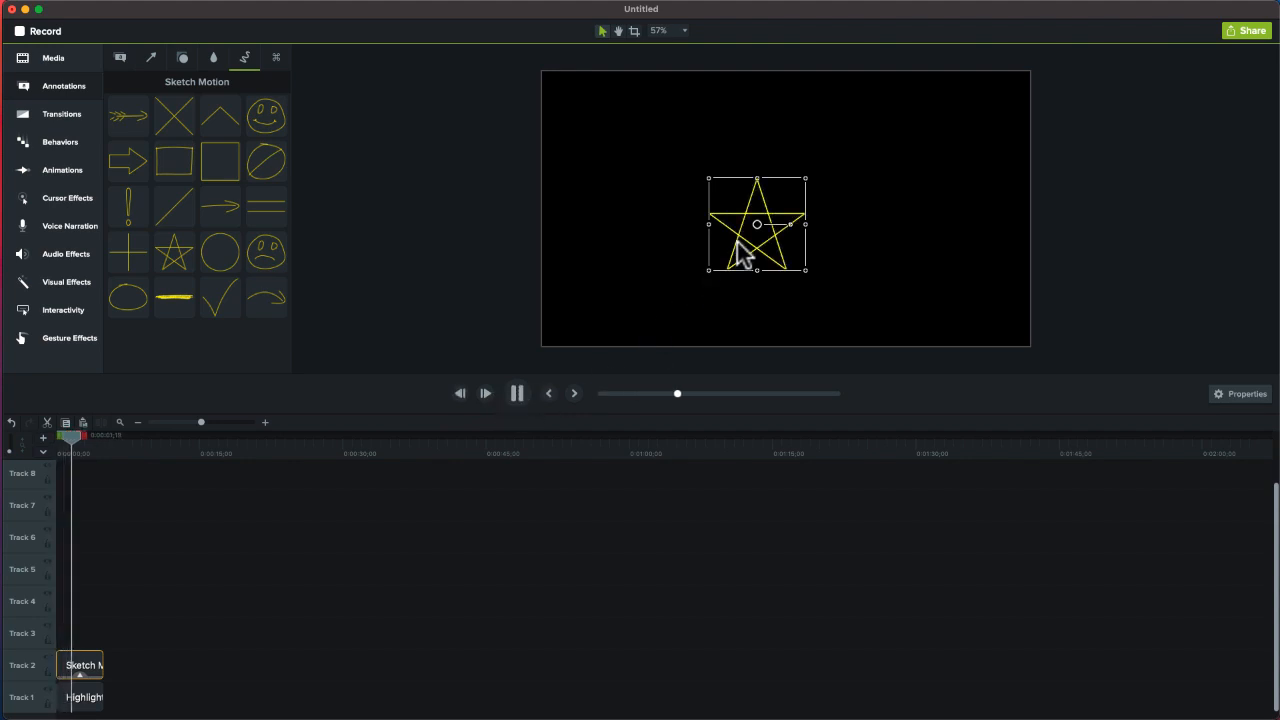
pyautogui.click(518, 394)
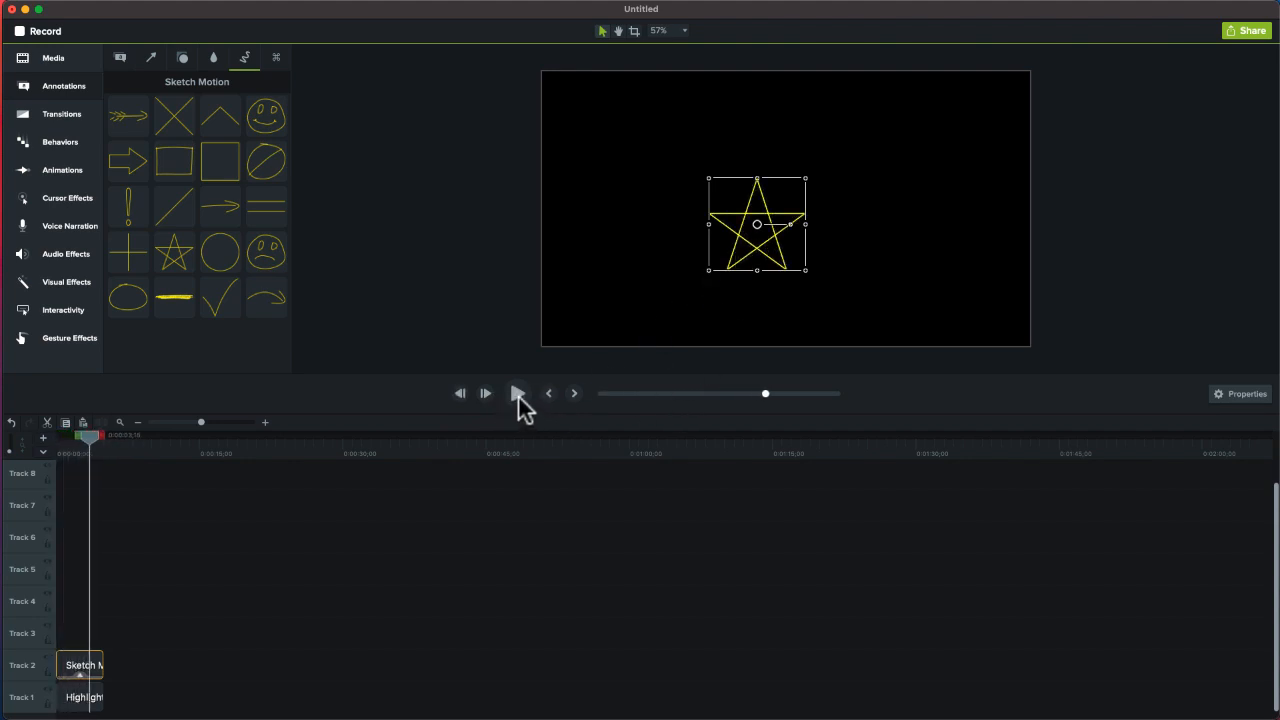
pyautogui.moveTo(217, 297)
pyautogui.mouseDown()
pyautogui.moveTo(958, 290)
pyautogui.moveTo(910, 242)
pyautogui.mouseUp()
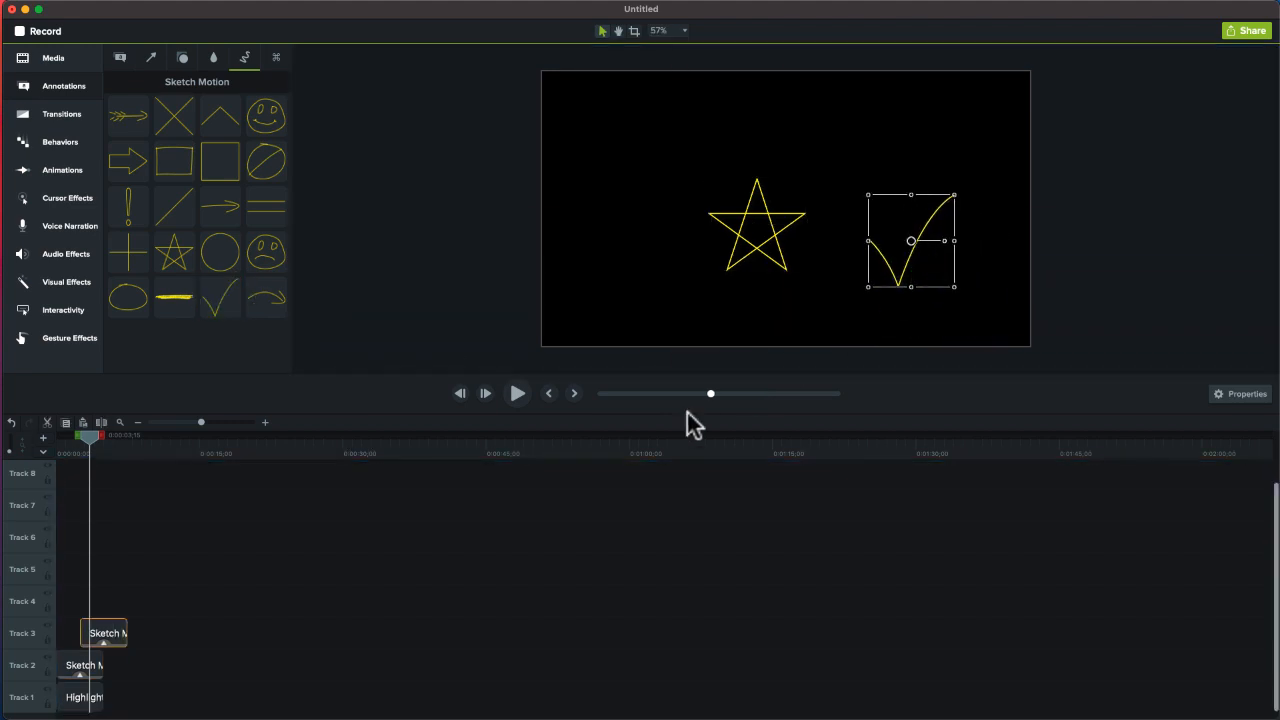
# Play back the star and check mark sketch animations from the start of the timeline
pyautogui.click(515, 394)
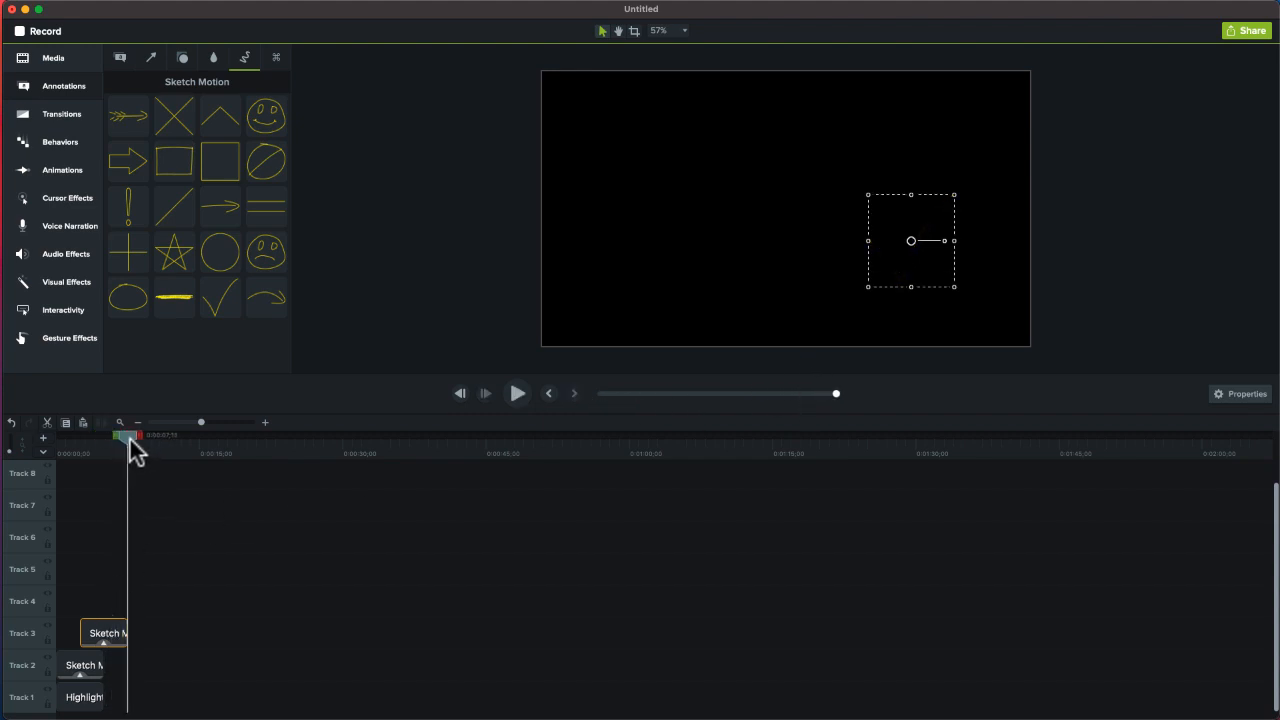
pyautogui.moveTo(133, 448); pyautogui.dragTo(50, 454)
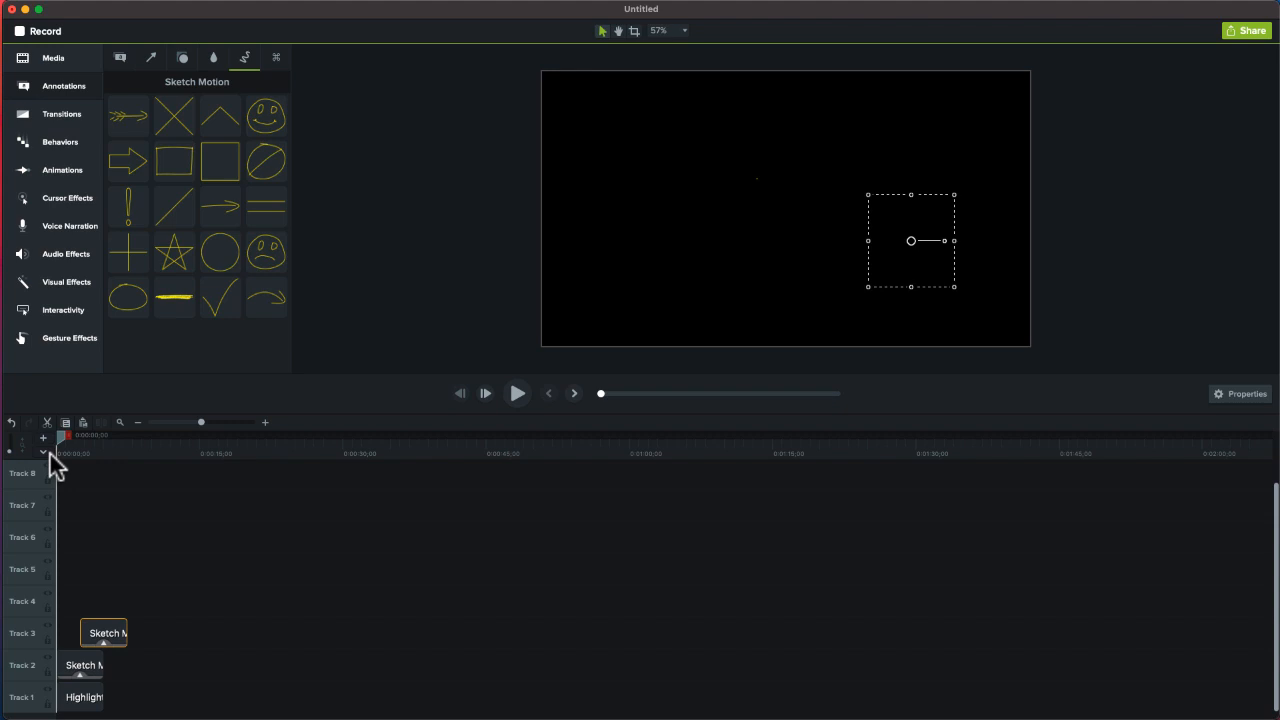
pyautogui.click(514, 396)
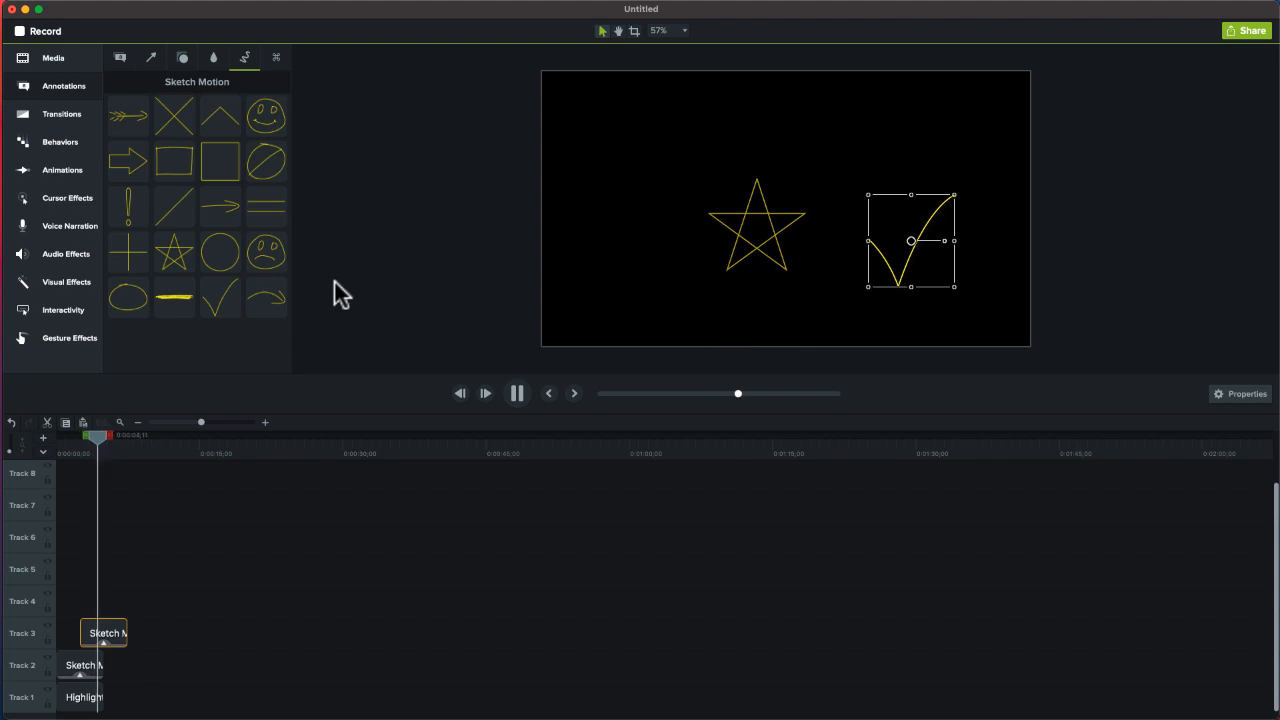
# Try out a command-A keystroke callout on the canvas, and delete it after opening the transitions library
pyautogui.click(272, 60)
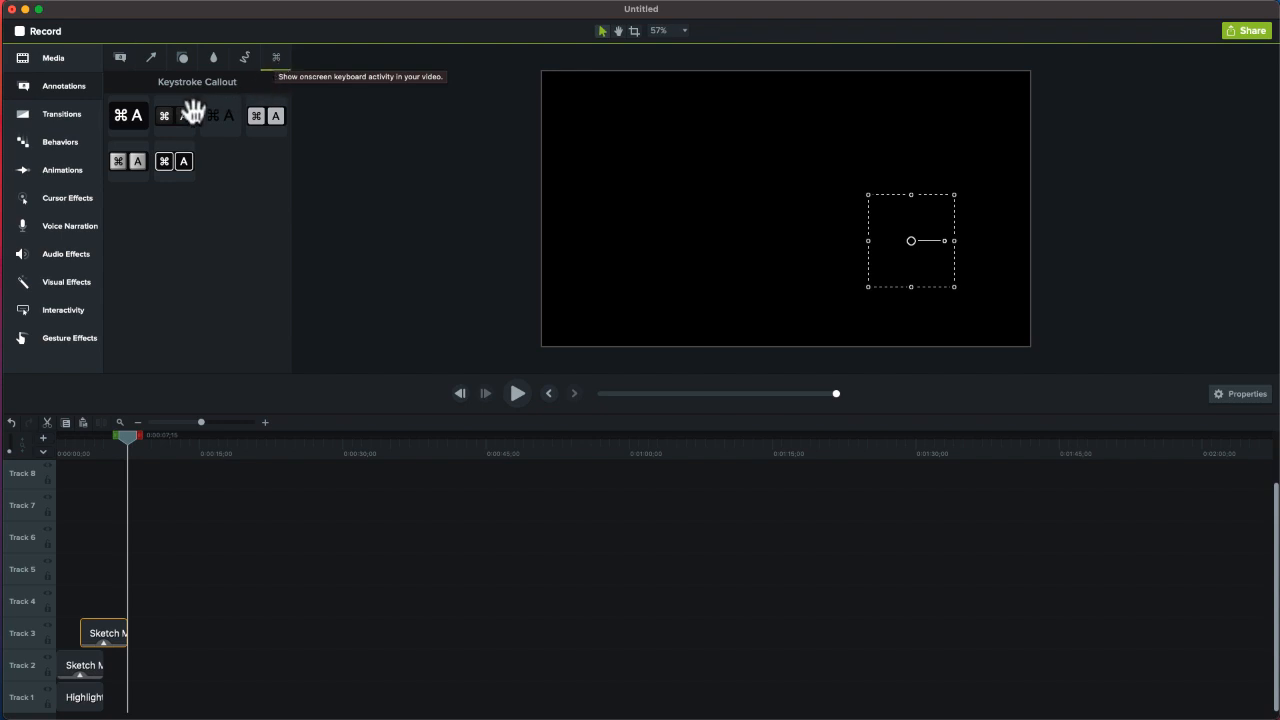
pyautogui.moveTo(124, 168); pyautogui.dragTo(662, 218)
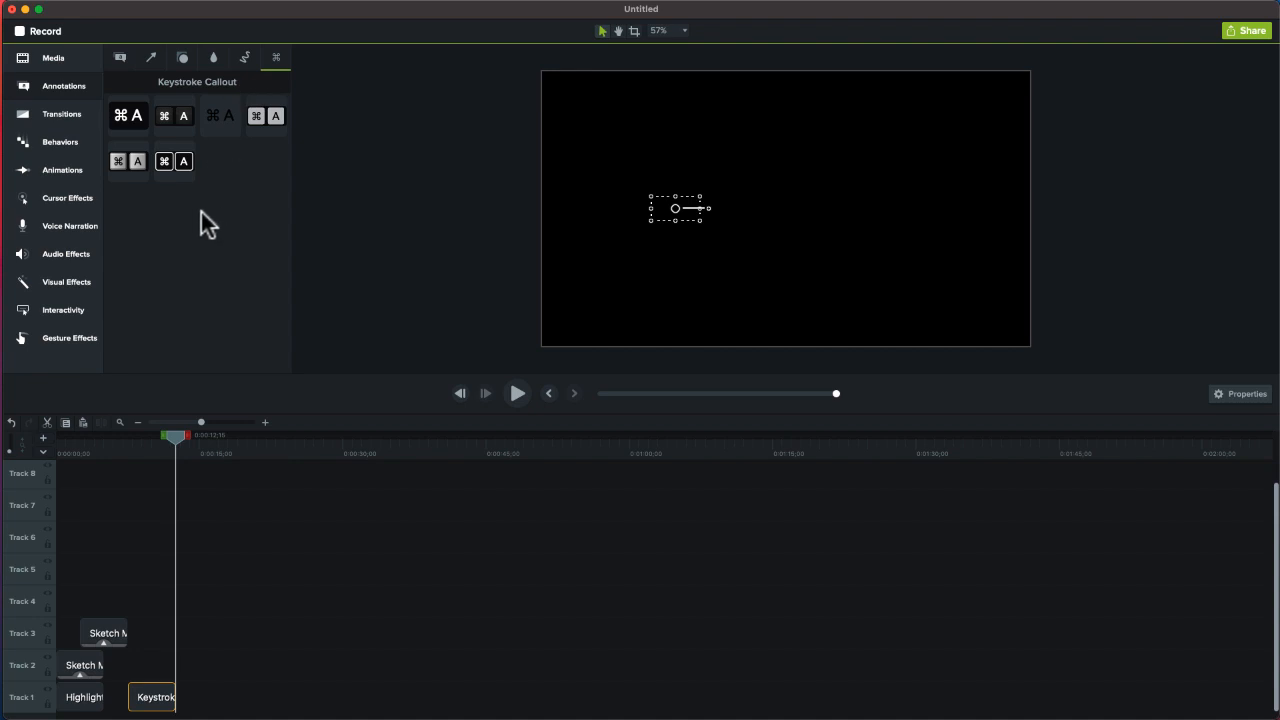
pyautogui.click(60, 113)
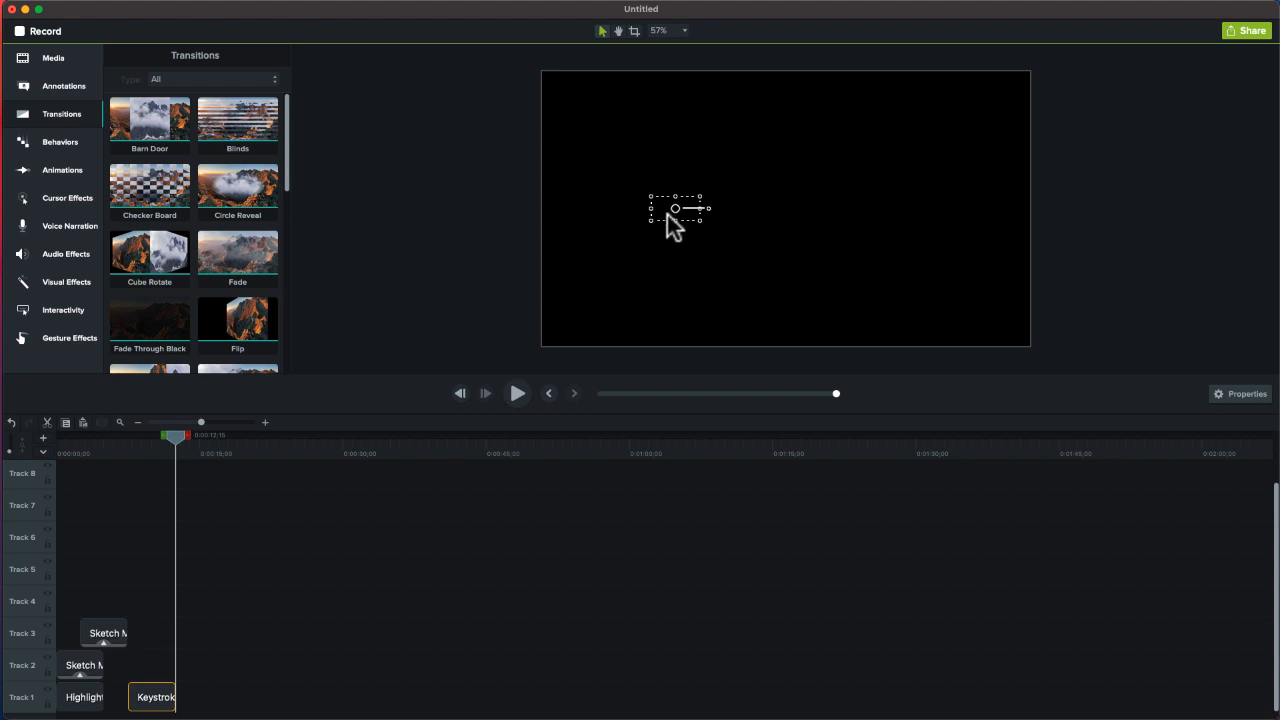
pyautogui.press('Delete')
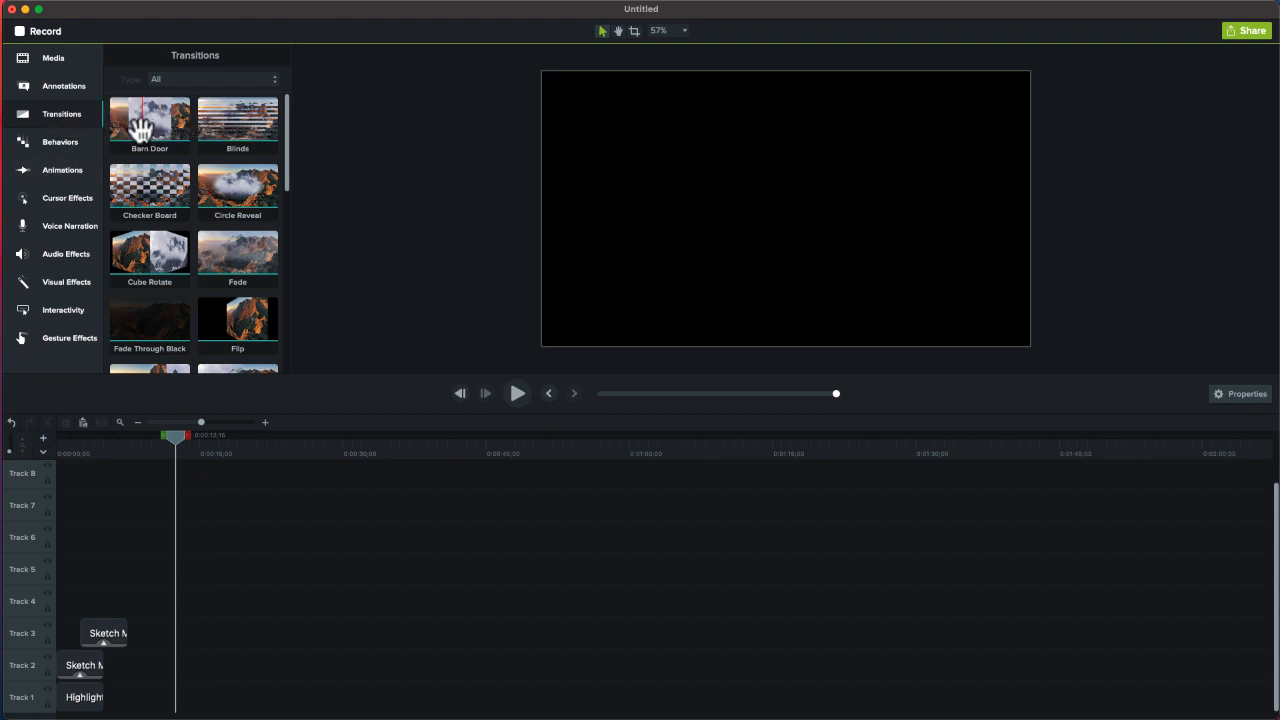
# Apply the Barn Door transition to the check mark sketch clip on Track 3 and play it back
pyautogui.moveTo(140, 125); pyautogui.dragTo(740, 220)
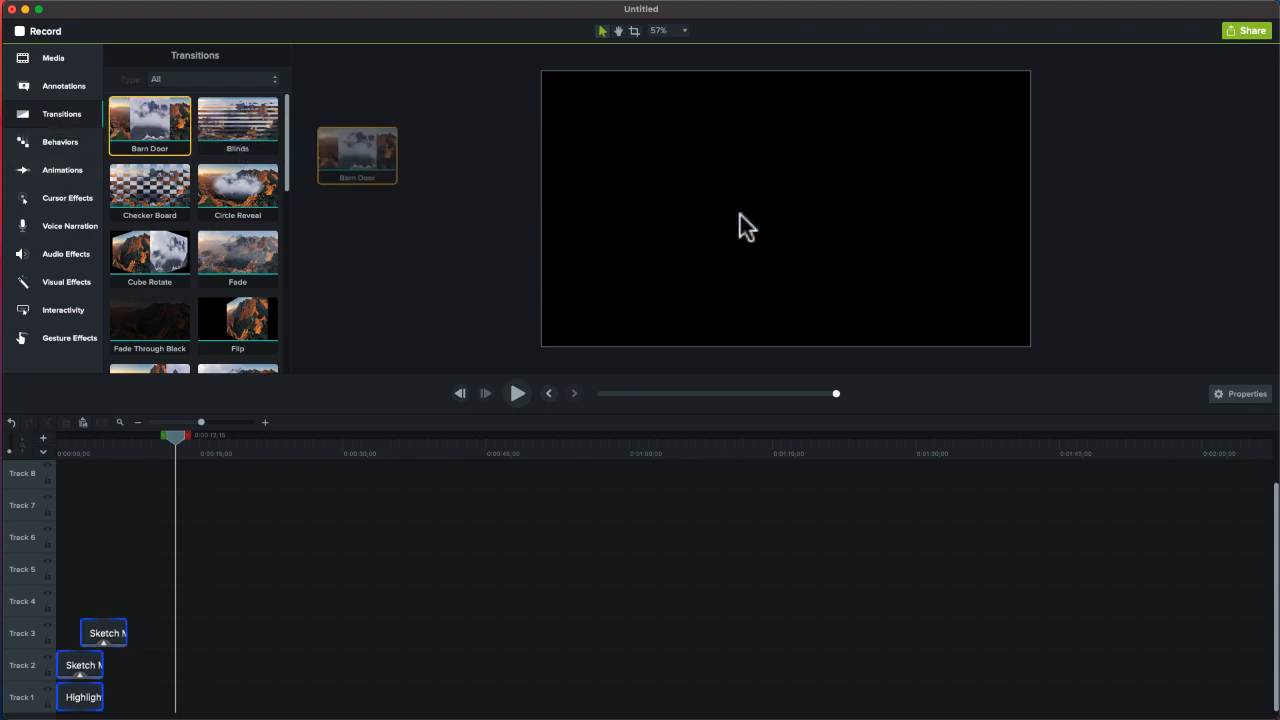
pyautogui.moveTo(146, 129); pyautogui.dragTo(760, 178)
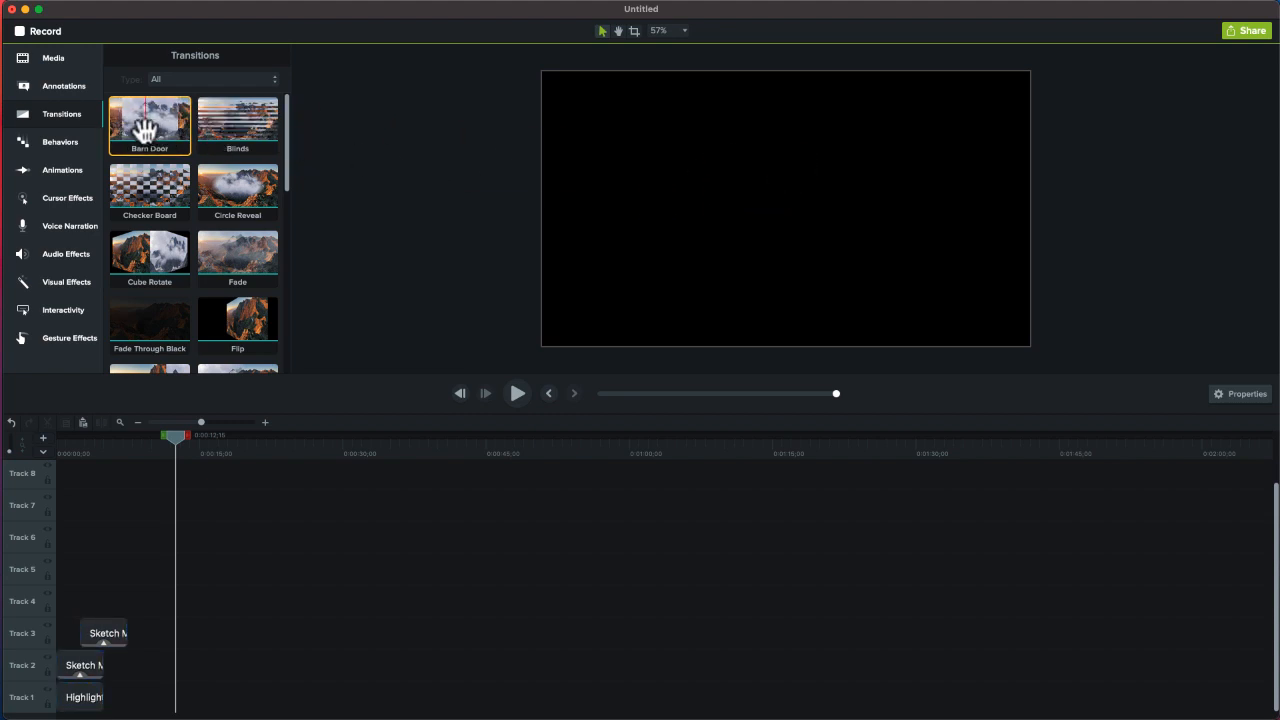
pyautogui.moveTo(143, 129)
pyautogui.mouseDown()
pyautogui.moveTo(430, 141)
pyautogui.moveTo(709, 200)
pyautogui.moveTo(310, 524)
pyautogui.moveTo(88, 592)
pyautogui.moveTo(99, 627)
pyautogui.mouseUp()
pyautogui.moveTo(177, 441); pyautogui.dragTo(86, 450)
pyautogui.click(131, 452)
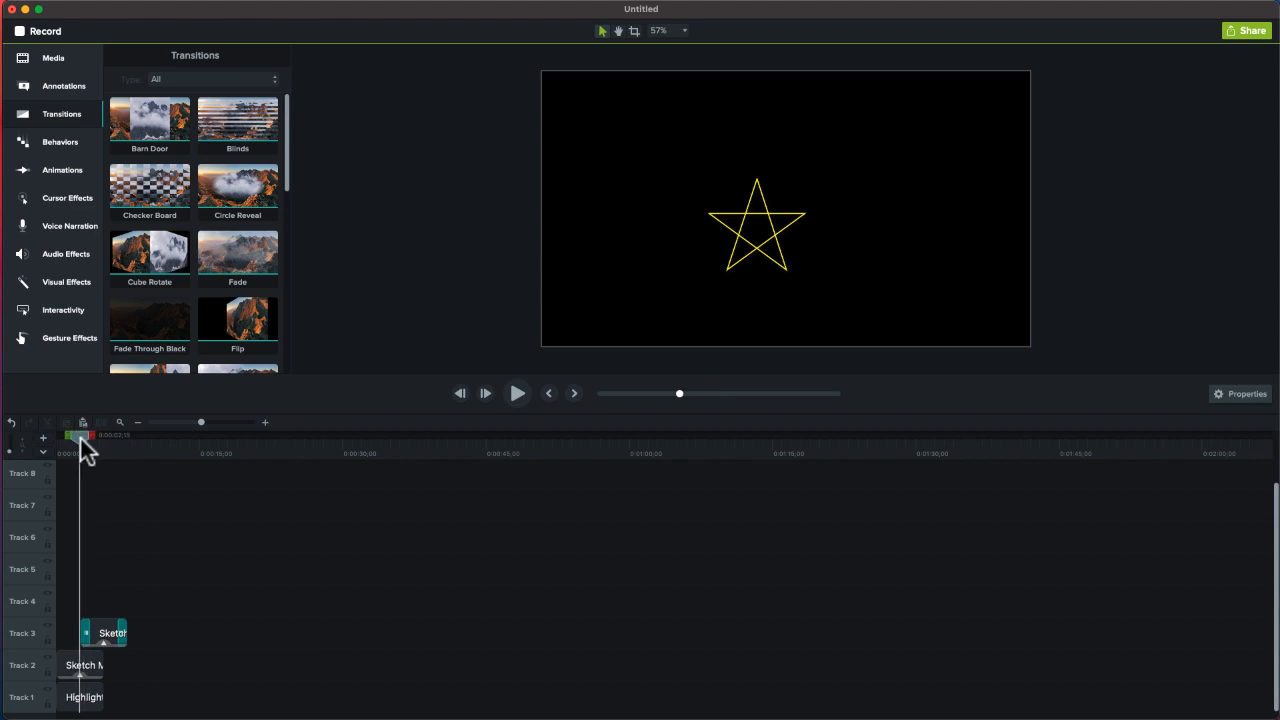
pyautogui.click(519, 395)
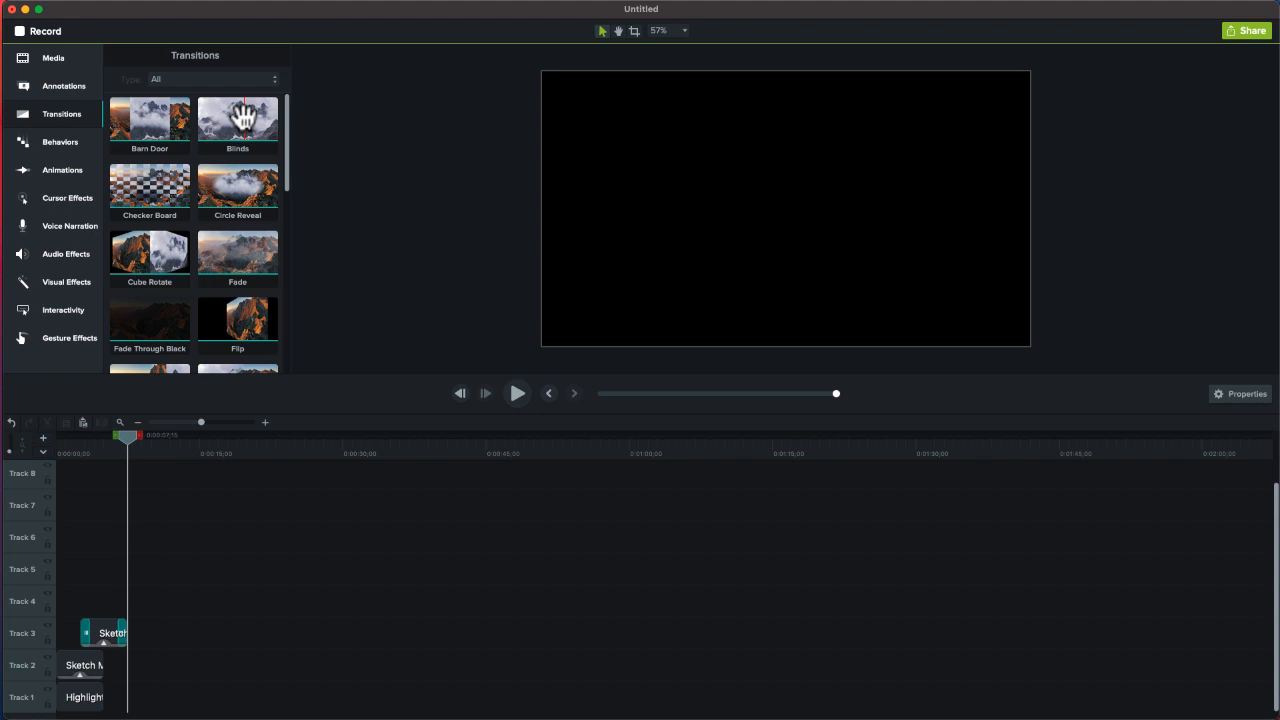
# Apply the Blinds transition to the star sketch clip on Track 2 and play it back from the beginning
pyautogui.moveTo(243, 117); pyautogui.dragTo(84, 662)
pyautogui.moveTo(128, 437); pyautogui.dragTo(58, 448)
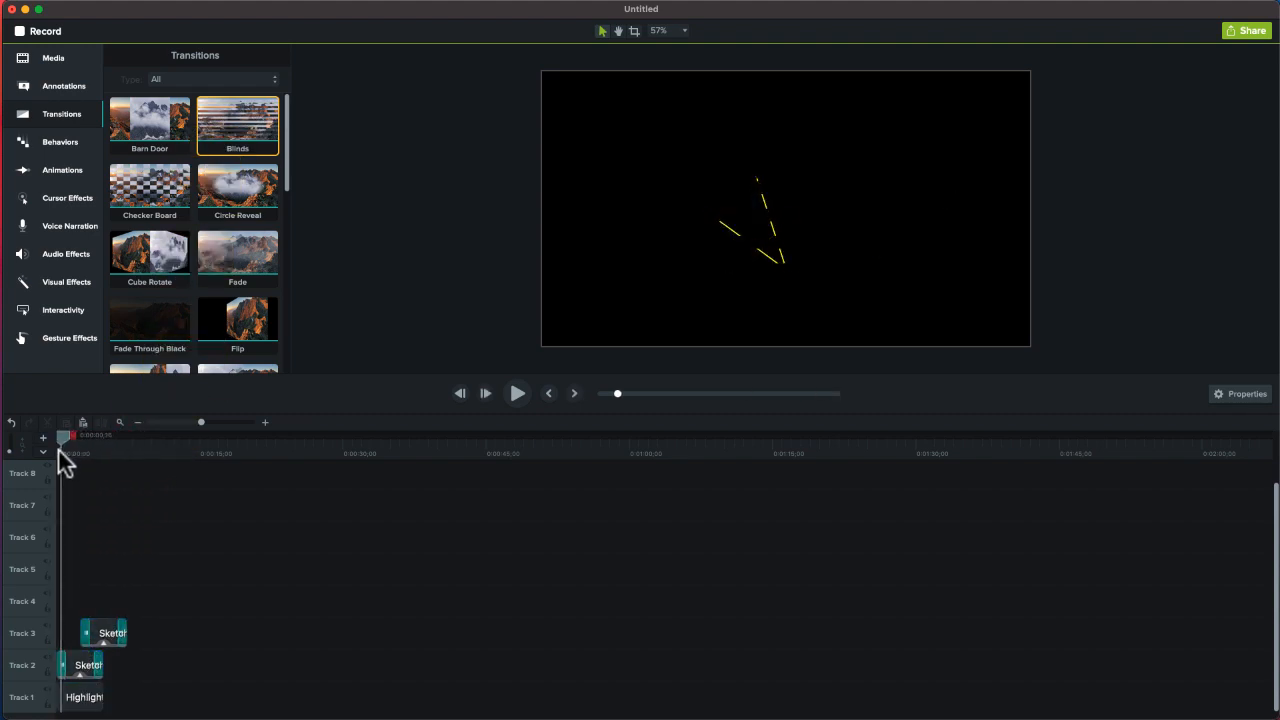
pyautogui.click(516, 392)
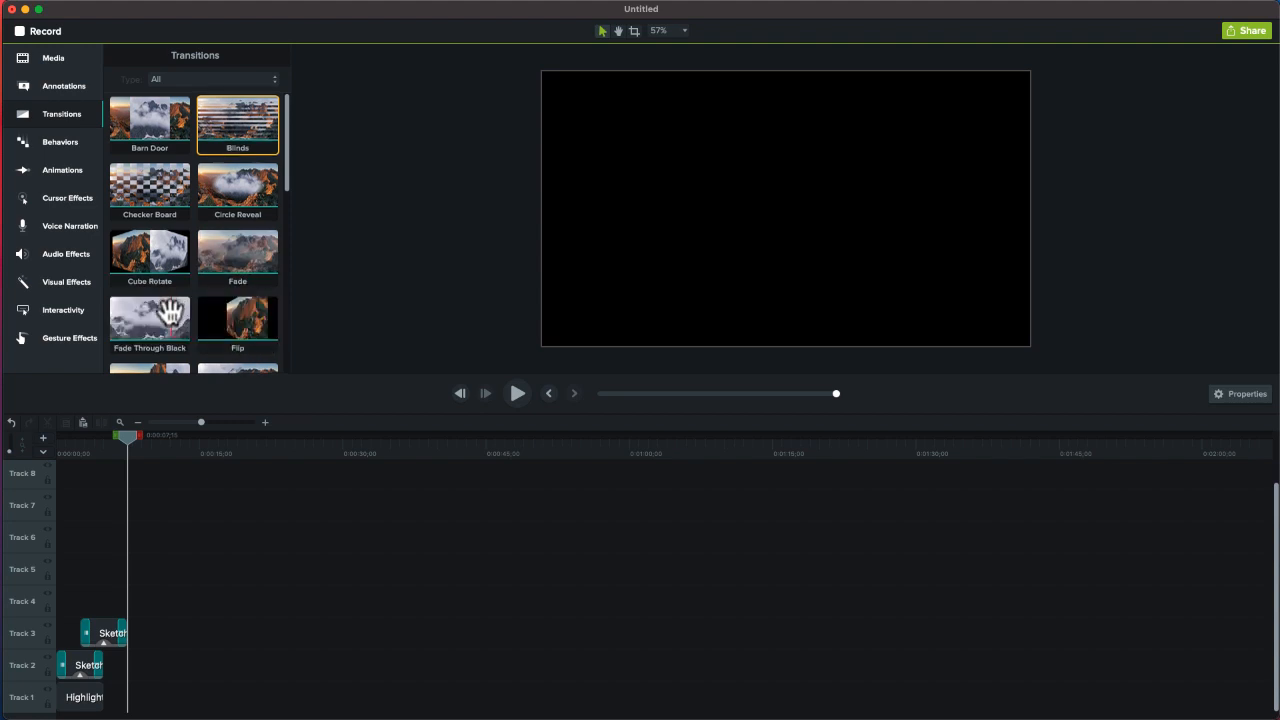
# Look through the full set of transitions and filter them to the Fades type
pyautogui.scroll(-2, 240, 330)
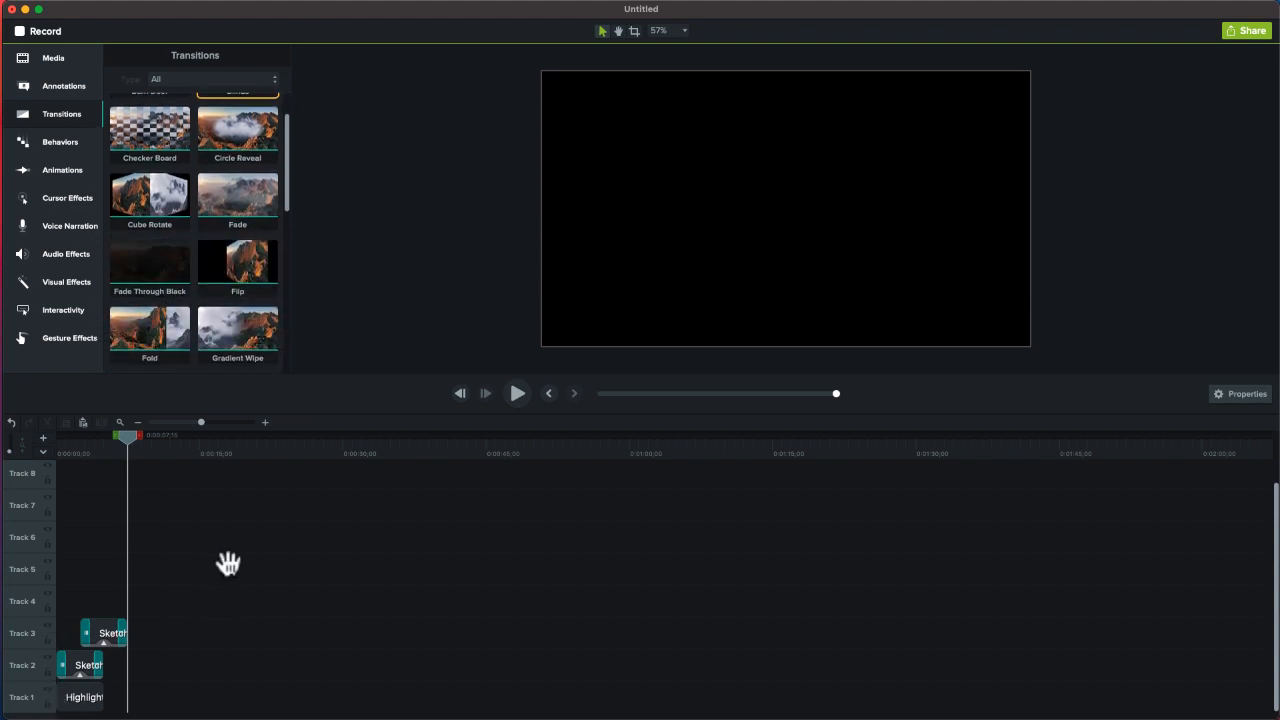
pyautogui.scroll(2, 215, 195)
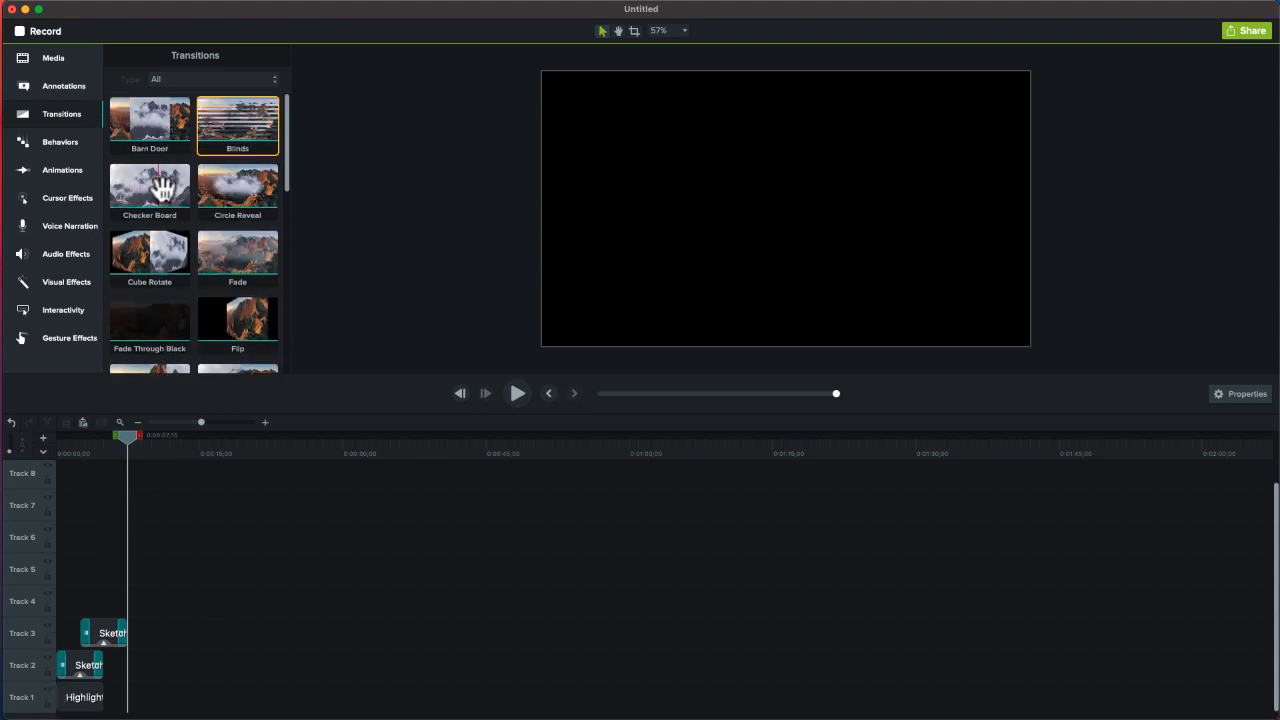
pyautogui.click(188, 79)
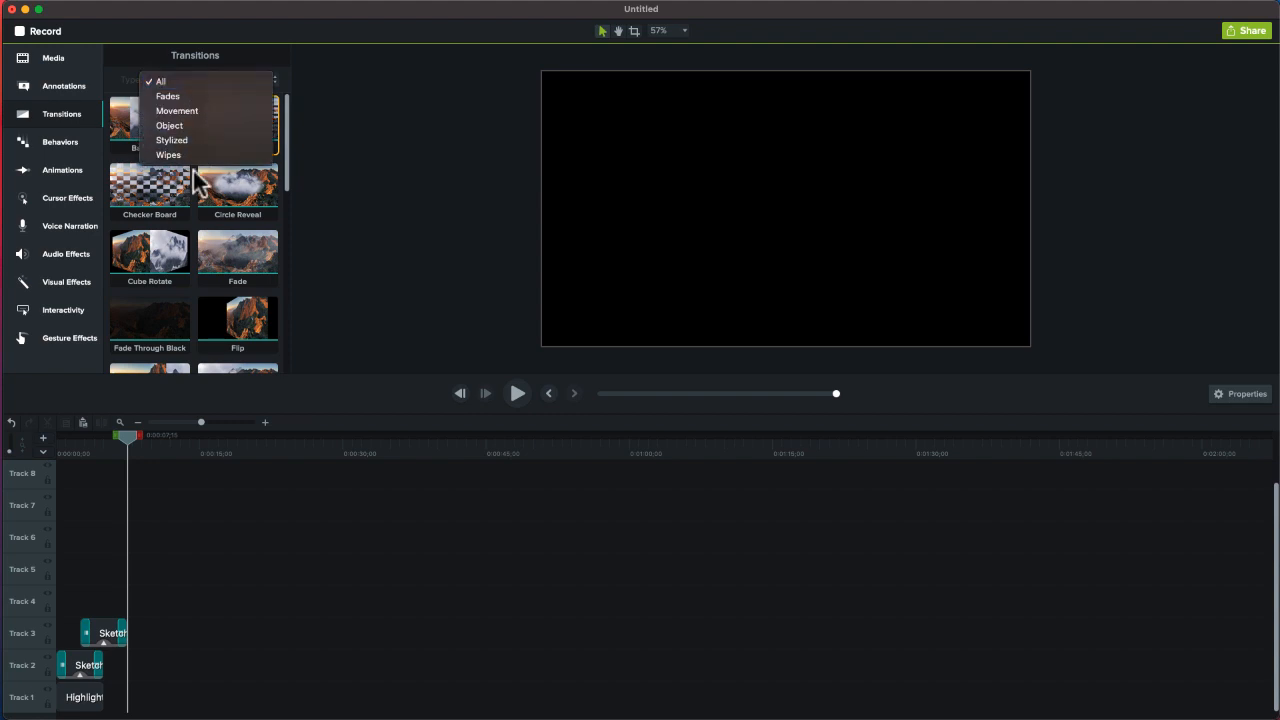
pyautogui.click(186, 93)
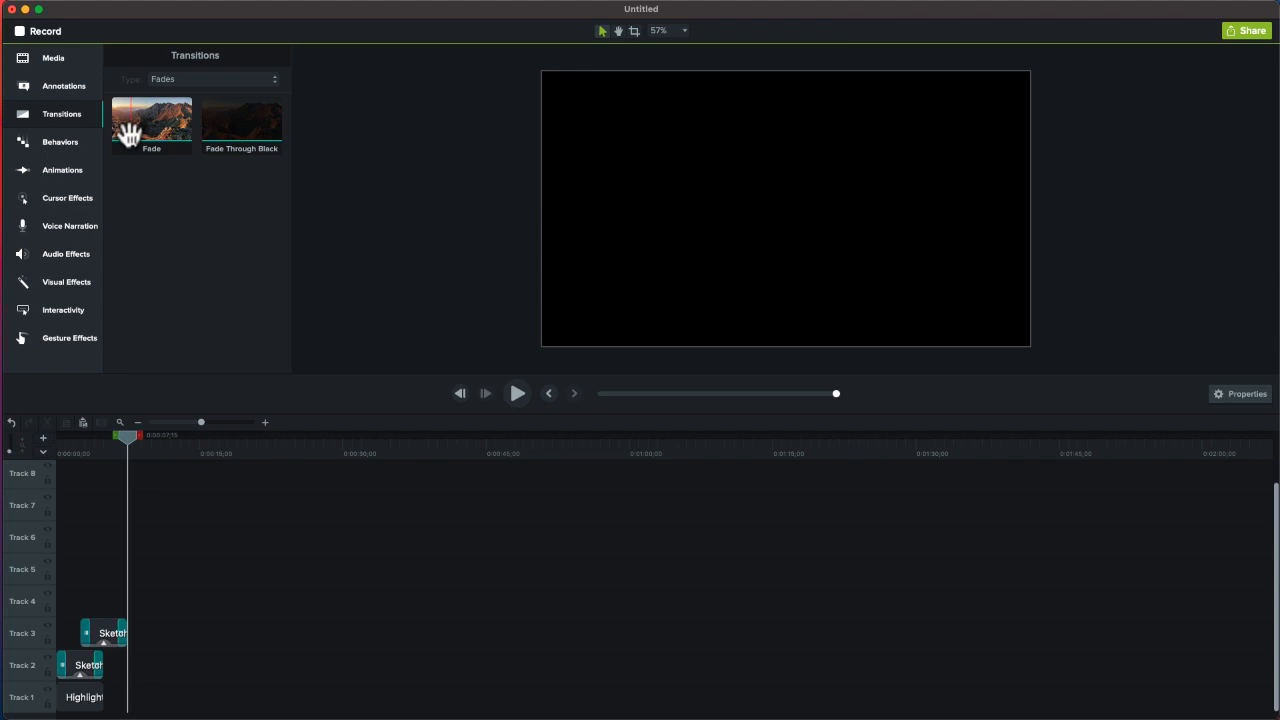
# Apply the Flip transition from the Movement type to the check mark sketch clip on Track 3 and play it back
pyautogui.click(190, 78)
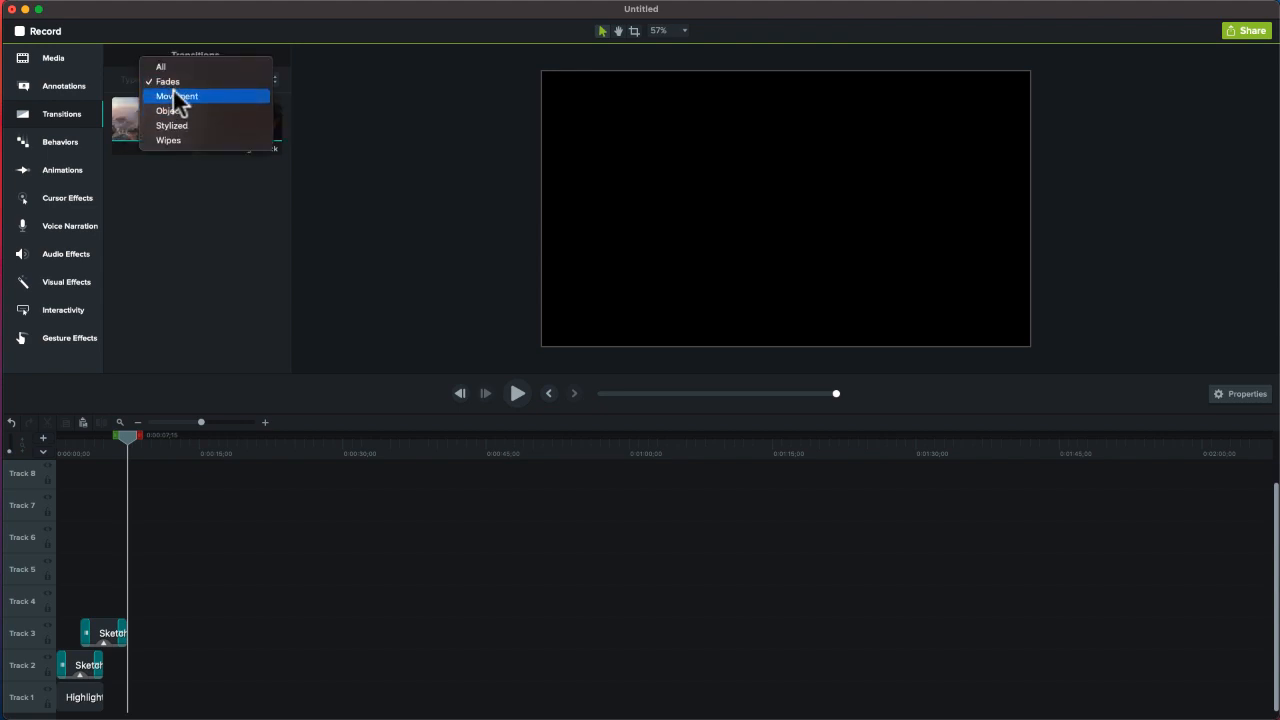
pyautogui.click(176, 96)
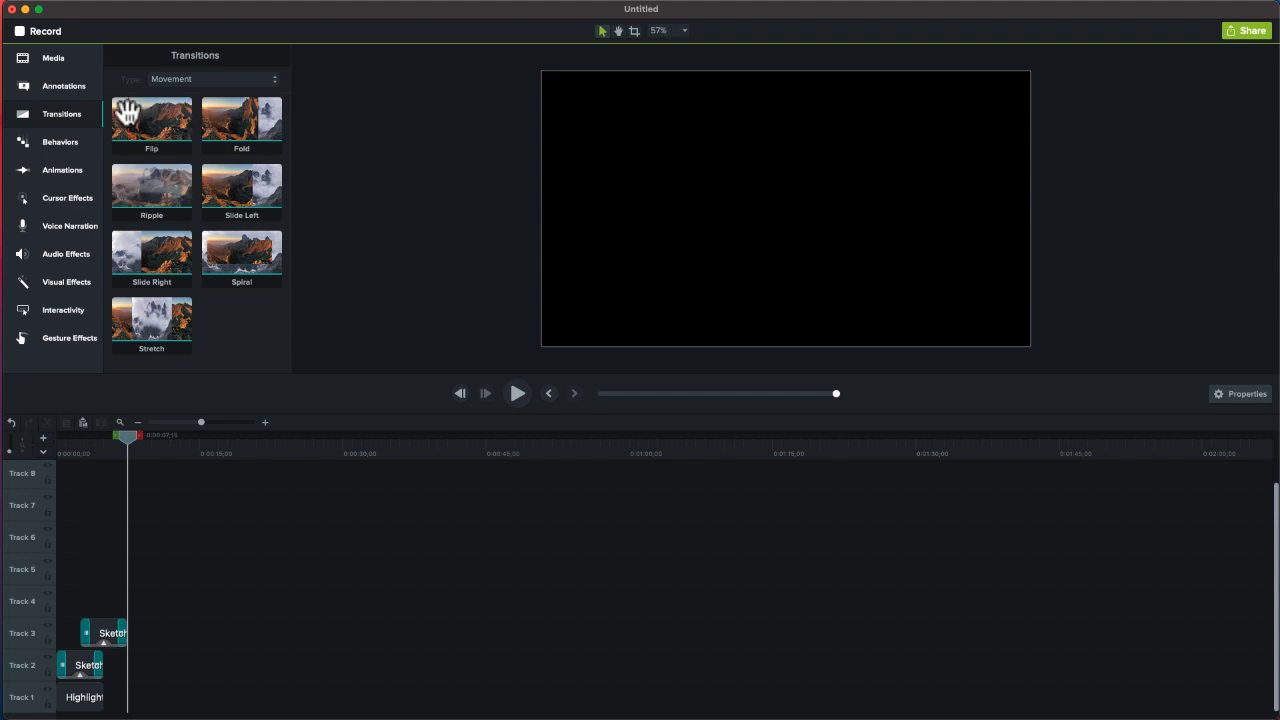
pyautogui.moveTo(158, 120); pyautogui.dragTo(100, 642)
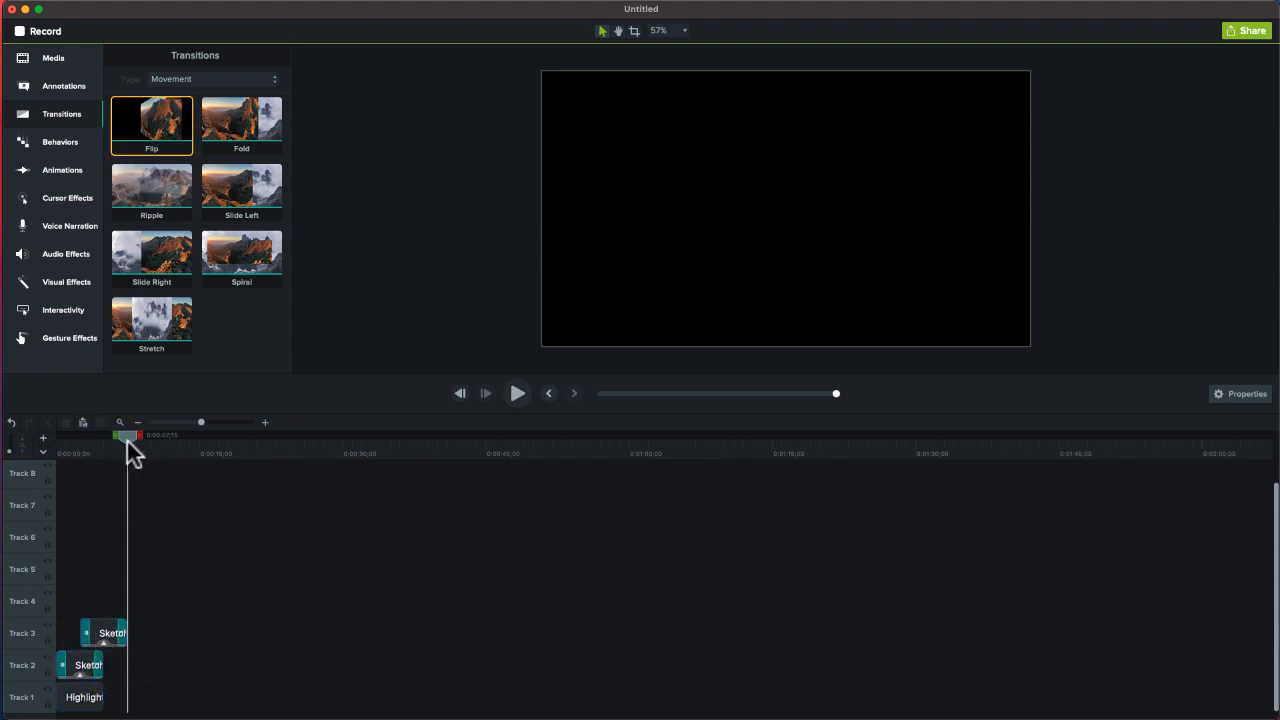
pyautogui.moveTo(127, 441); pyautogui.dragTo(81, 453)
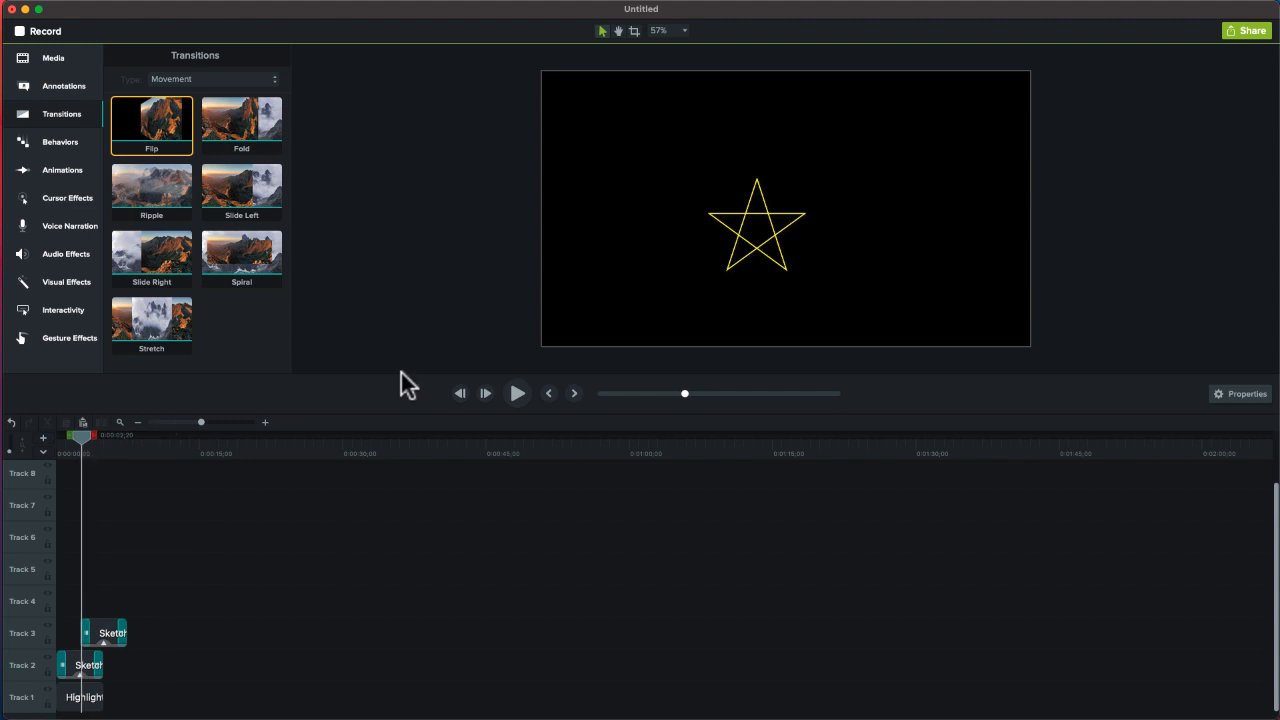
pyautogui.click(516, 396)
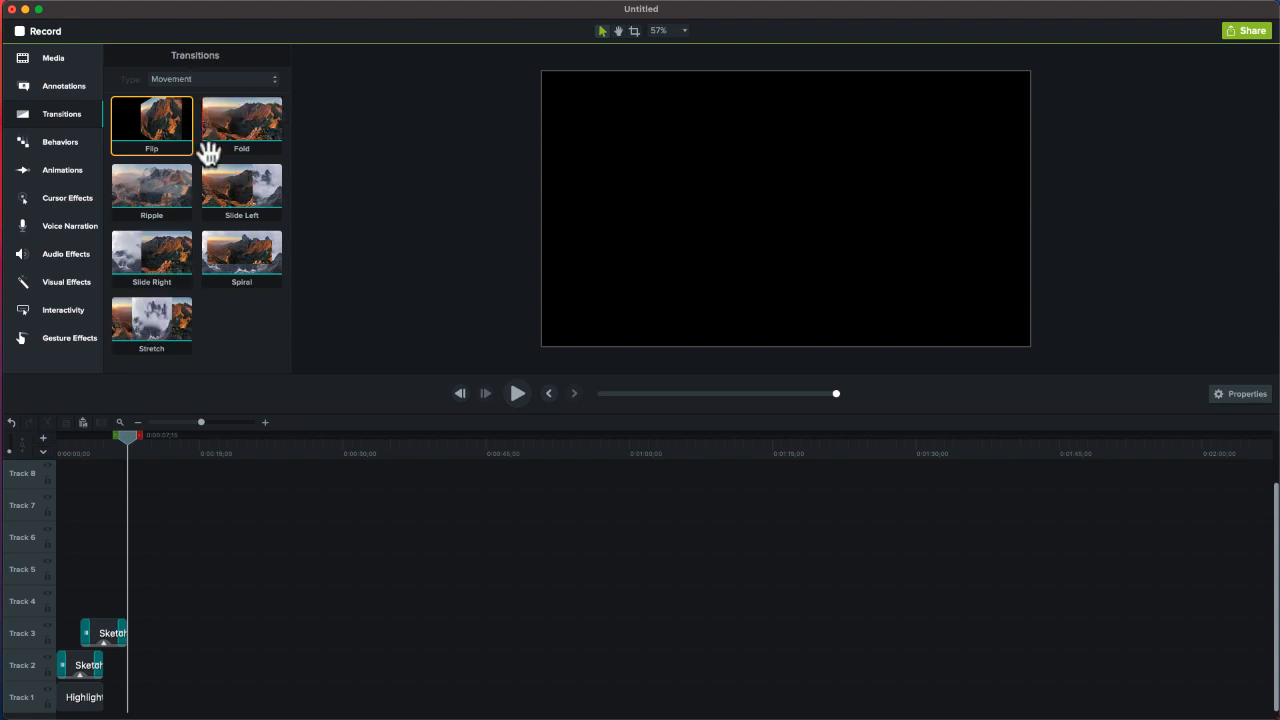
# Browse the transitions of the Object, Stylized and Wipes types
pyautogui.click(223, 81)
pyautogui.click(170, 96)
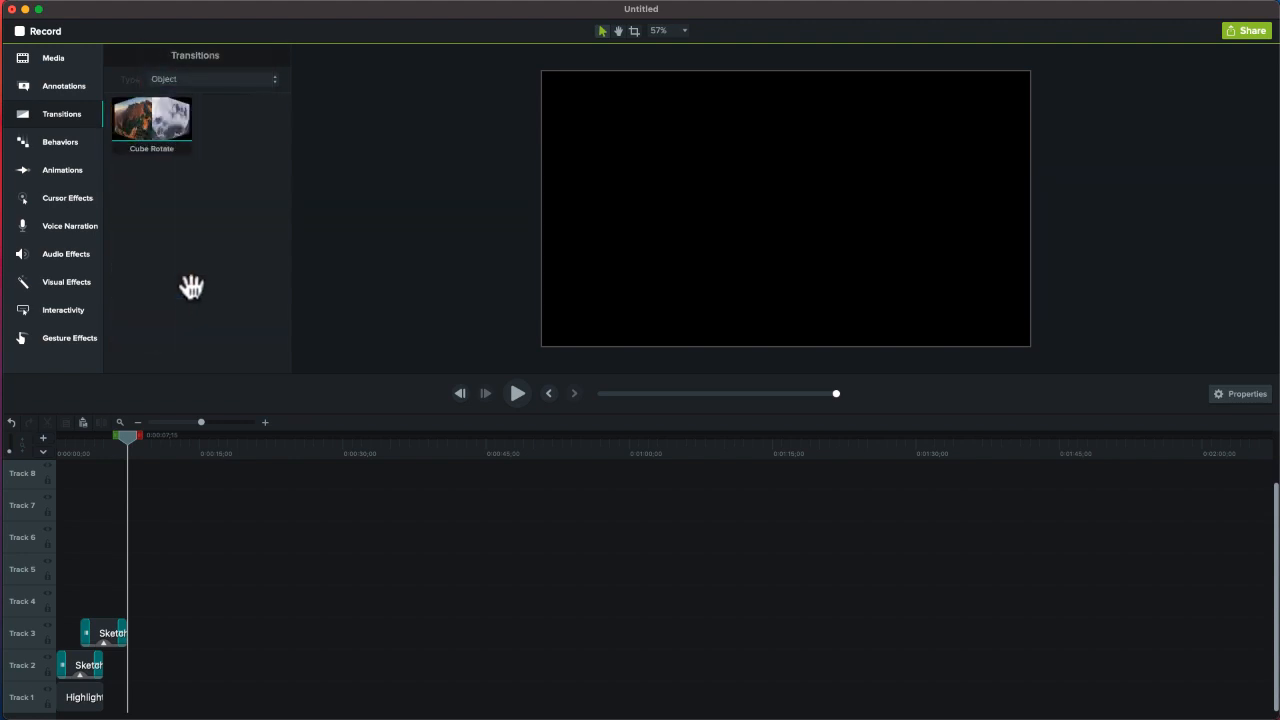
pyautogui.click(212, 81)
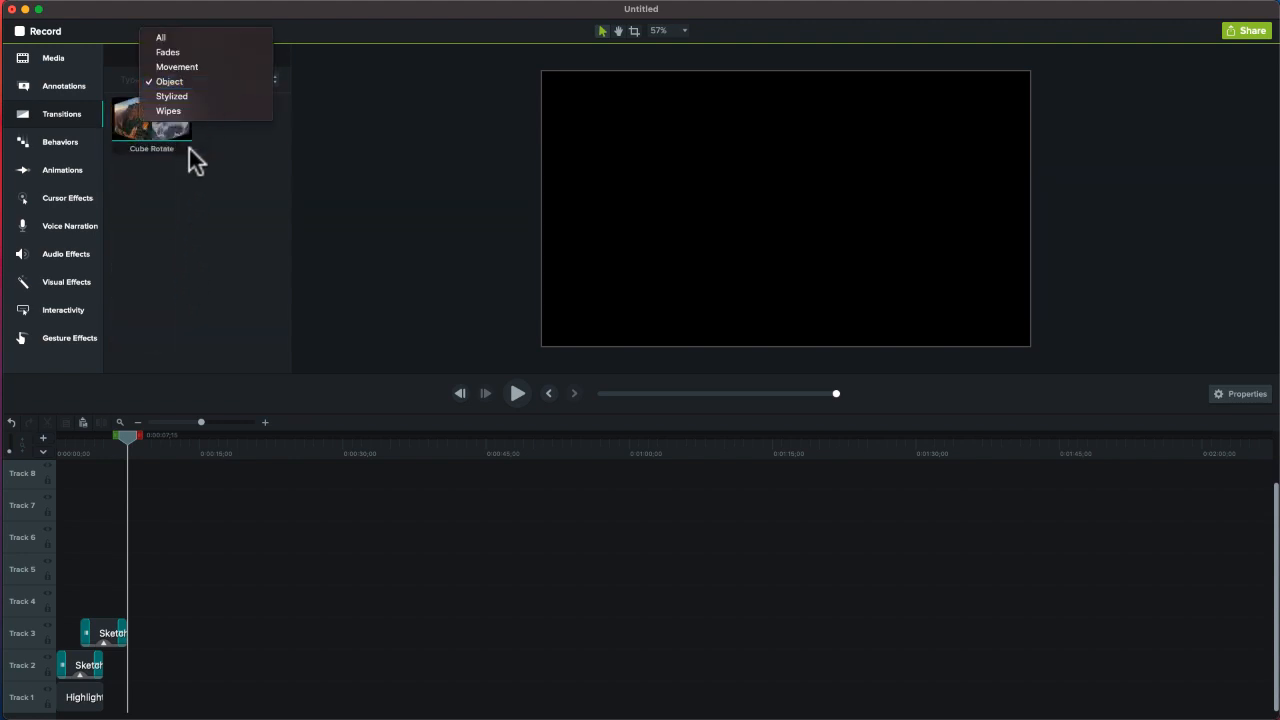
pyautogui.click(174, 95)
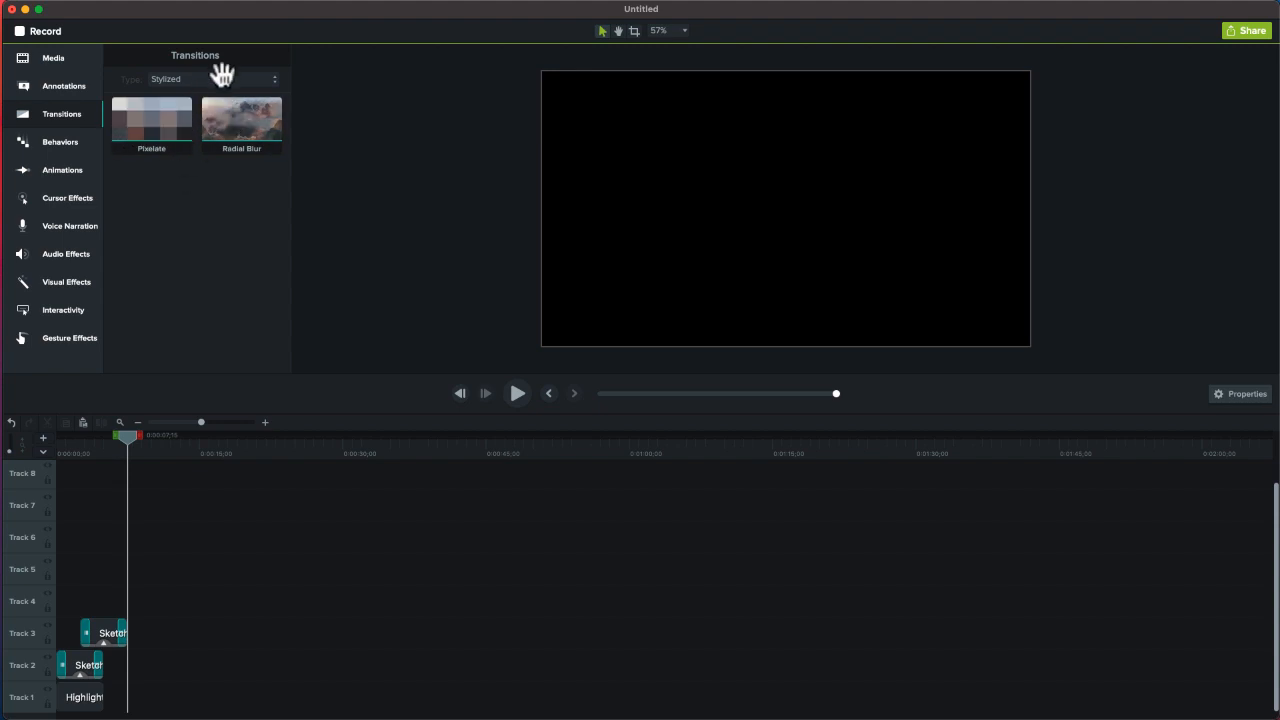
pyautogui.click(218, 79)
pyautogui.click(250, 96)
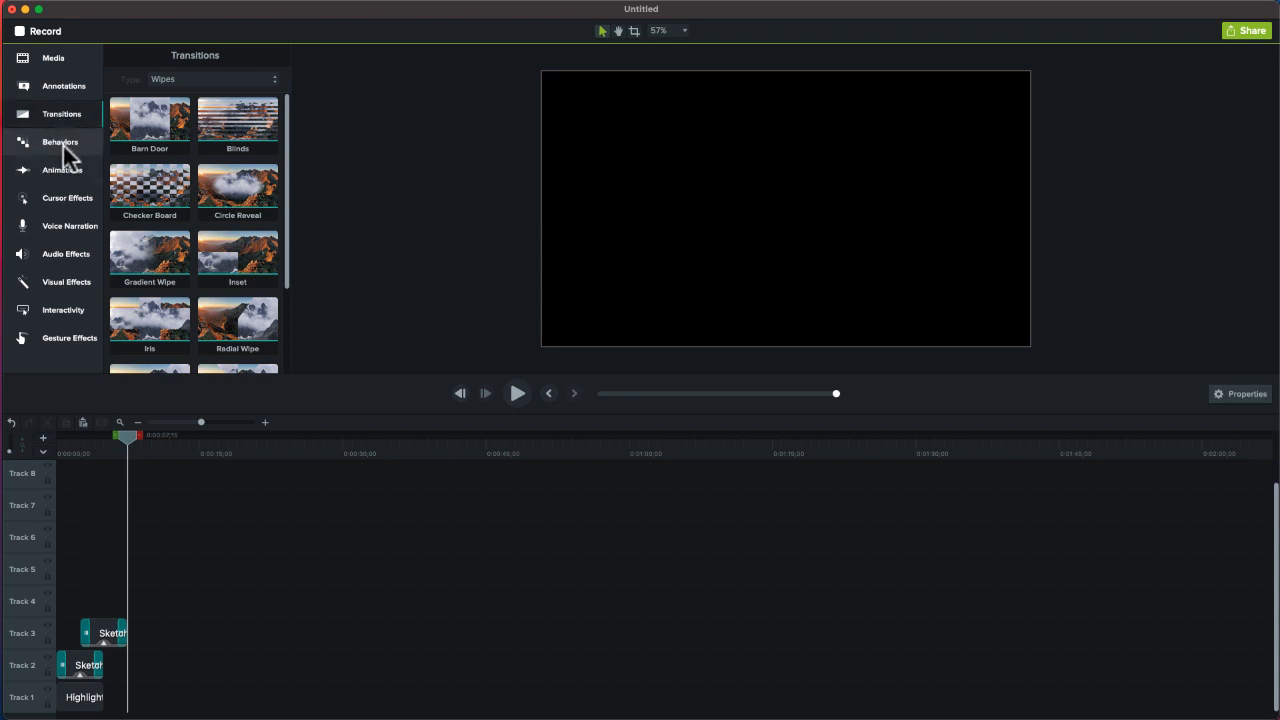
# Add the Jump & Fall behavior to the check mark sketch clip on Track 3 and play it back
pyautogui.click(60, 140)
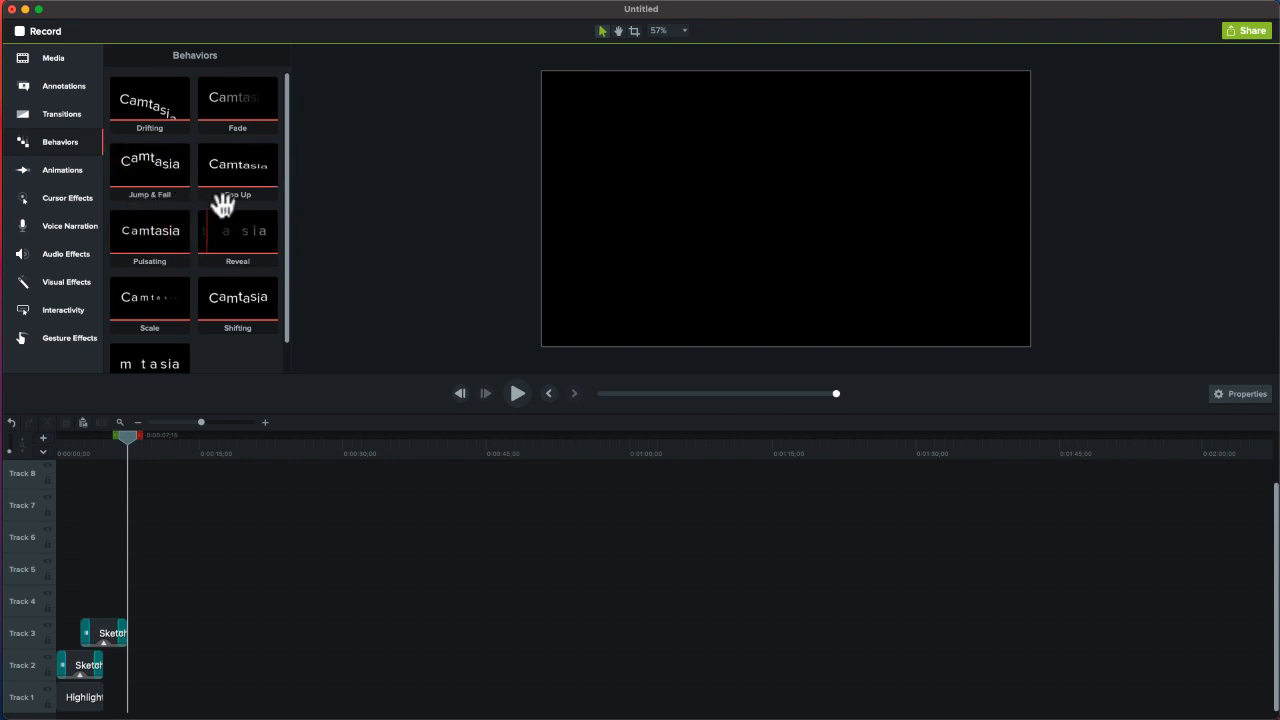
pyautogui.moveTo(160, 168)
pyautogui.mouseDown()
pyautogui.moveTo(160, 491)
pyautogui.moveTo(94, 634)
pyautogui.mouseUp()
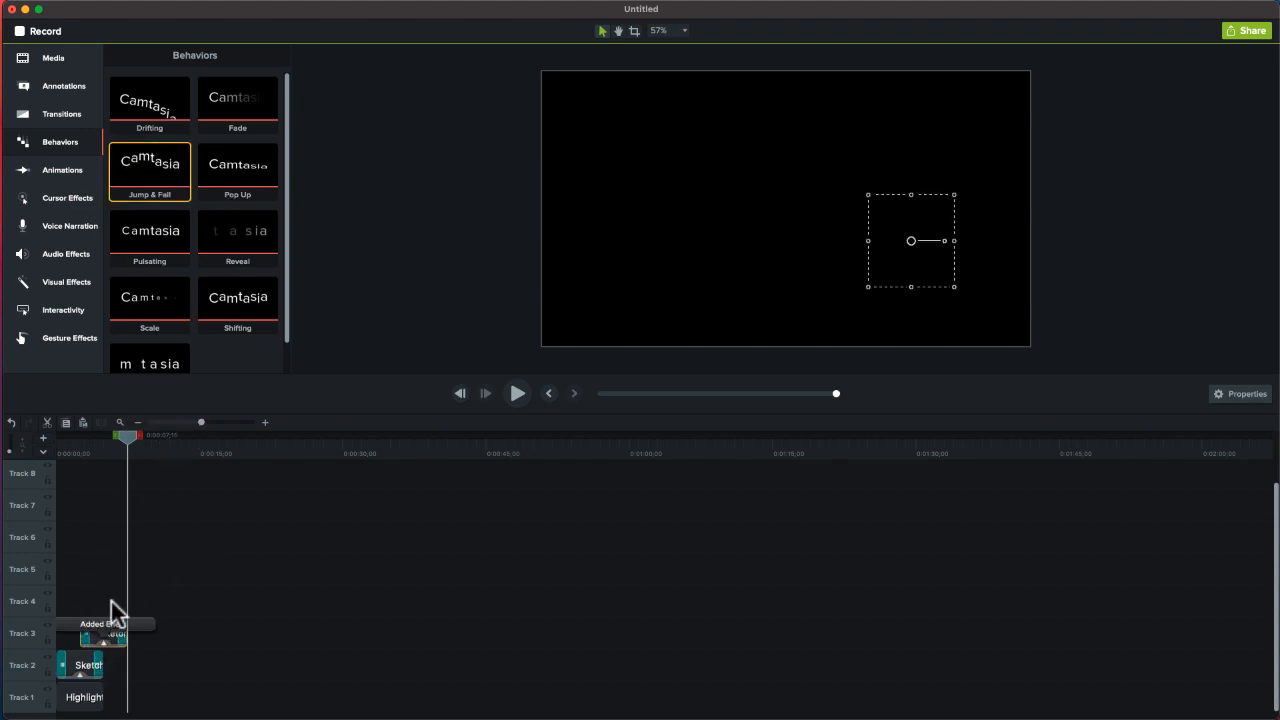
pyautogui.moveTo(128, 439); pyautogui.dragTo(86, 458)
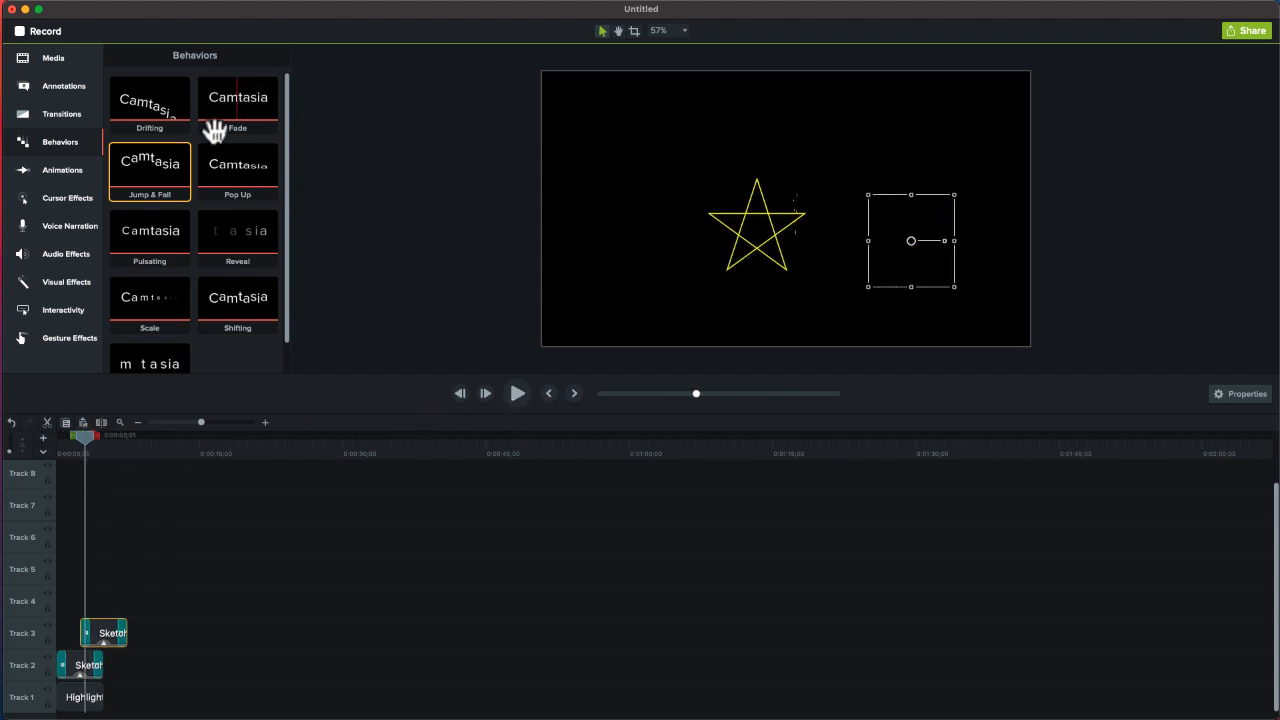
pyautogui.click(515, 390)
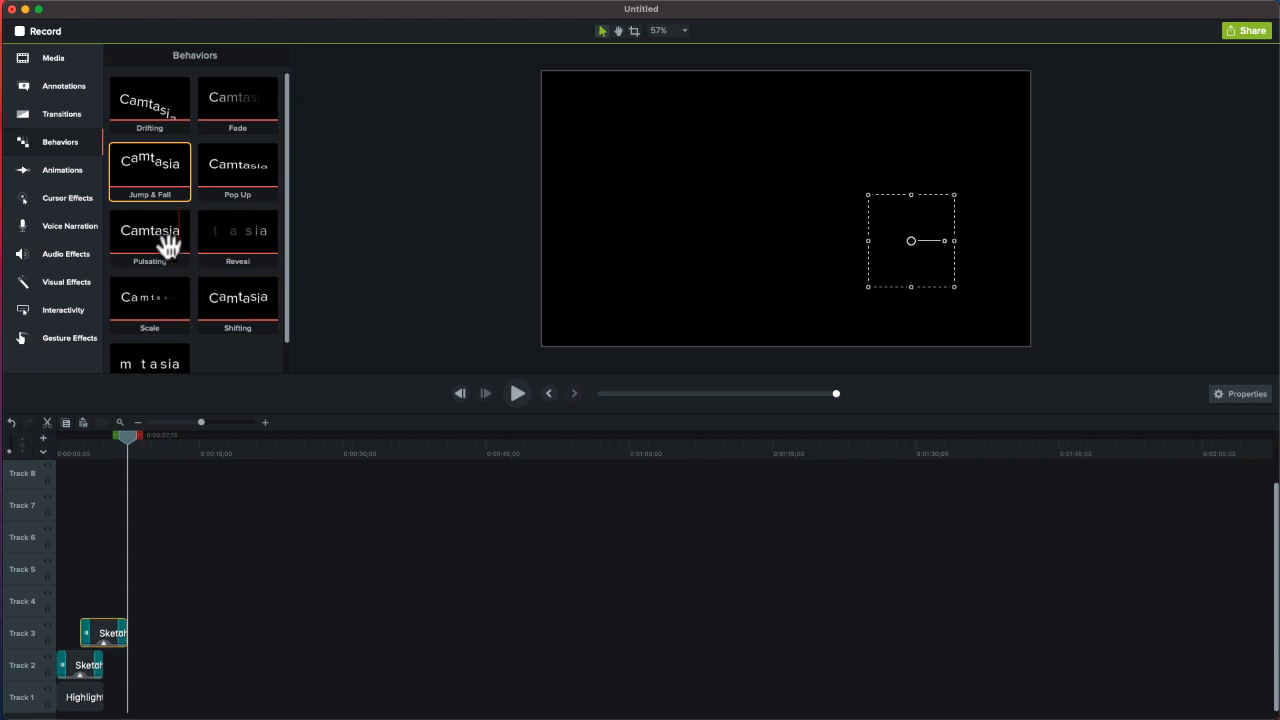
# Look through the remaining behaviors and the available animation presets
pyautogui.scroll(-2, 177, 309)
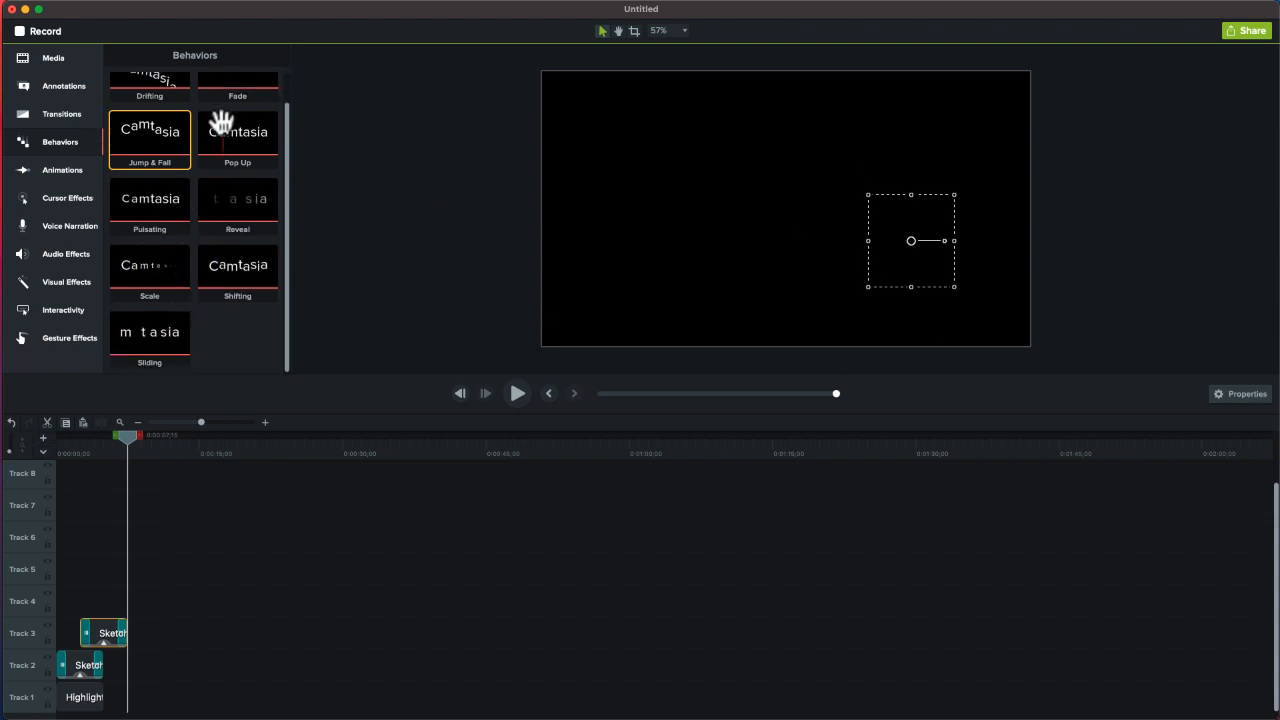
pyautogui.scroll(2, 220, 122)
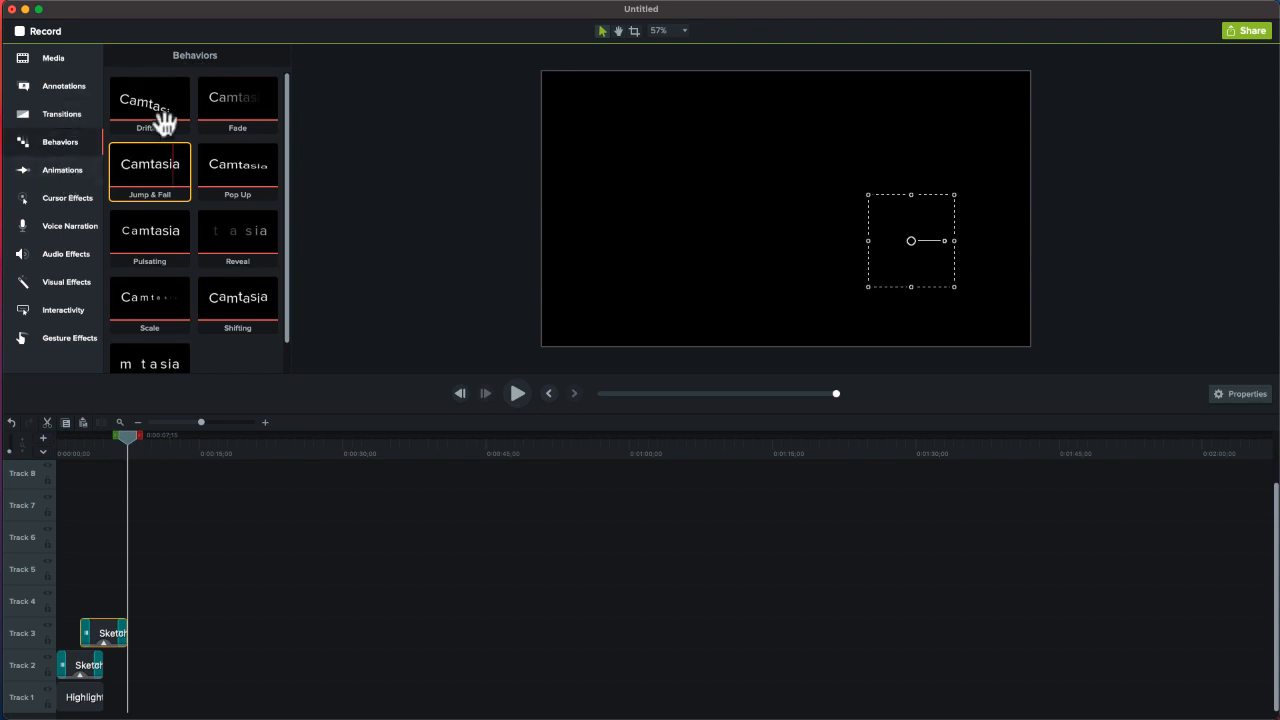
pyautogui.click(65, 171)
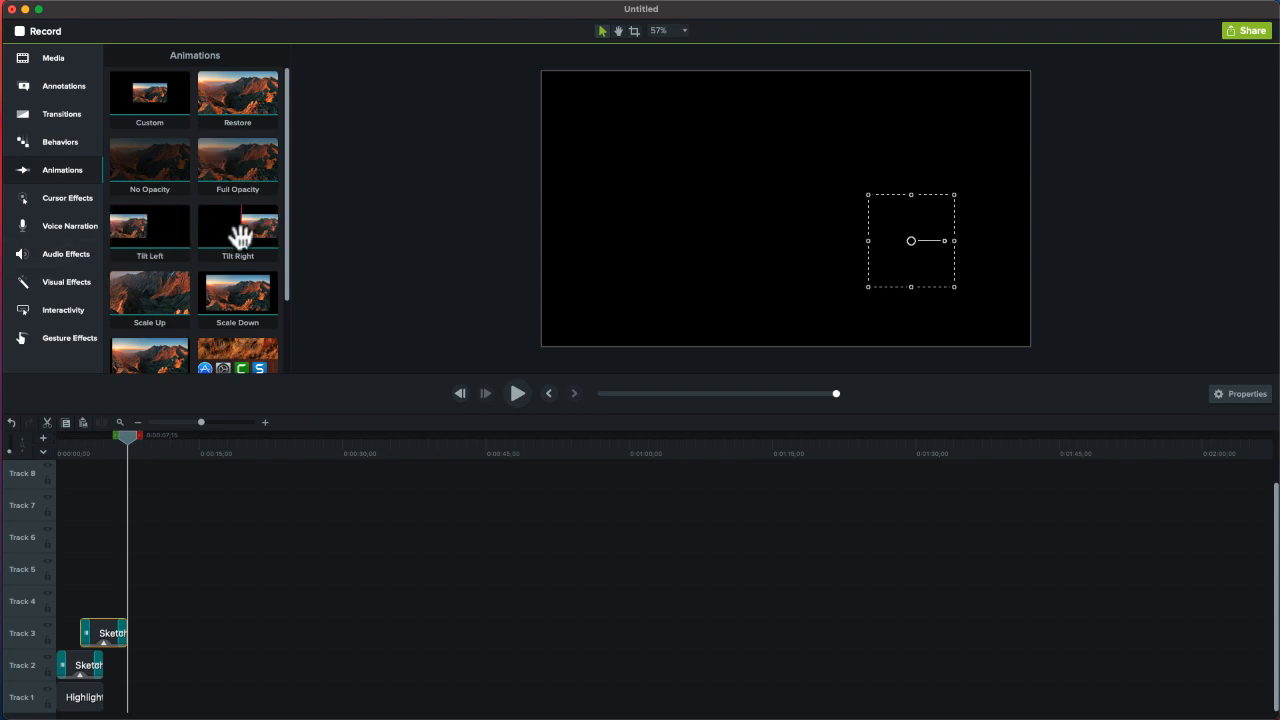
pyautogui.scroll(-1, 192, 326)
pyautogui.scroll(1, 194, 334)
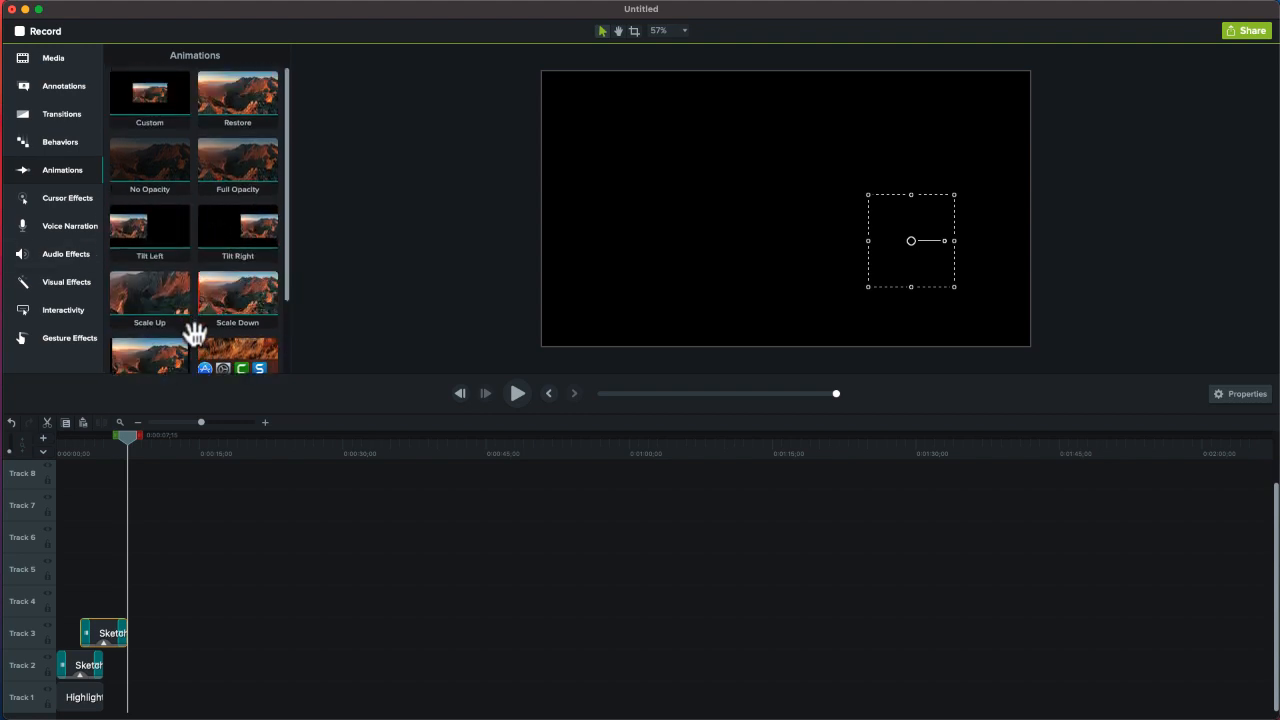
pyautogui.scroll(-2, 192, 334)
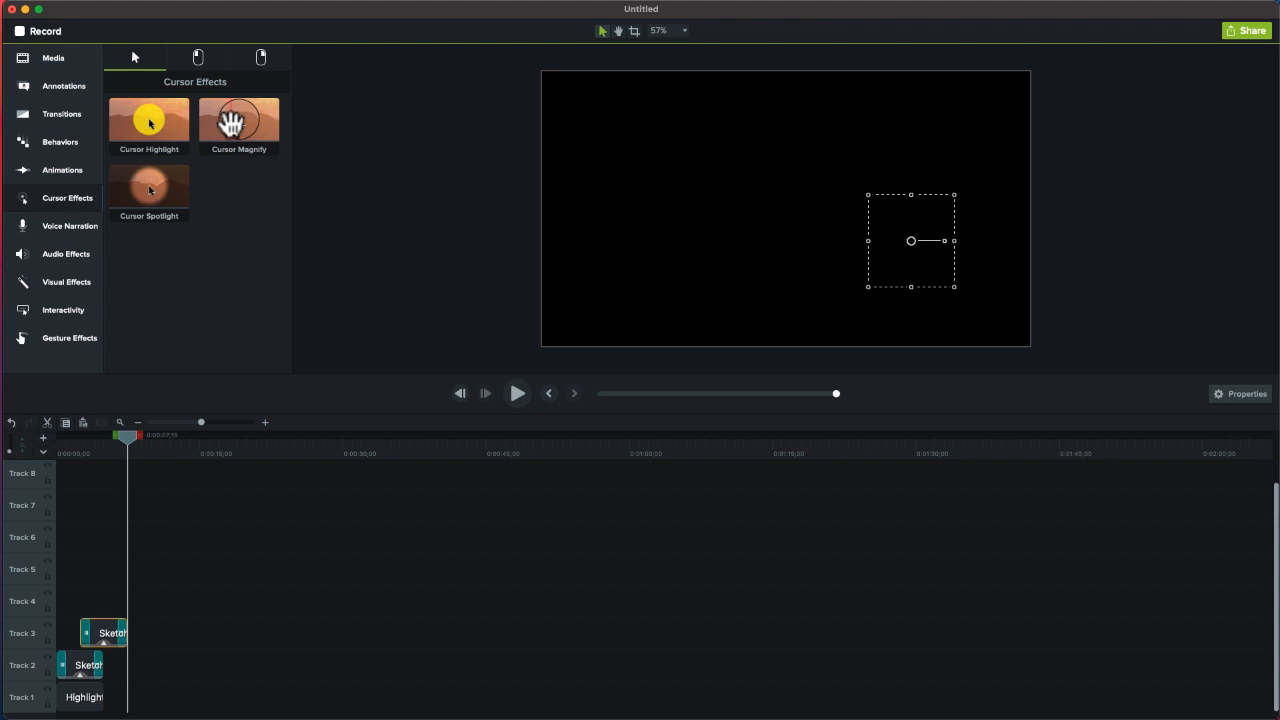
# Look through the left-click, right-click and general cursor effects, and try placing Cursor Highlight on the canvas
pyautogui.click(193, 57)
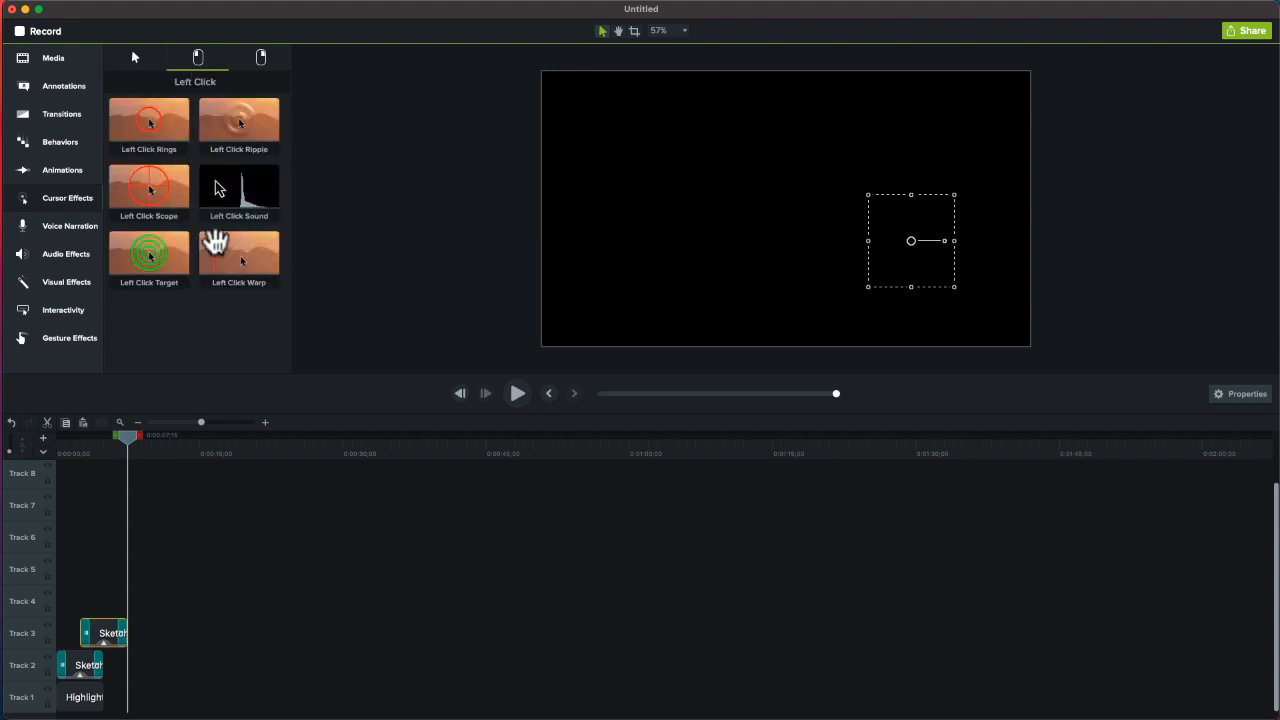
pyautogui.click(260, 58)
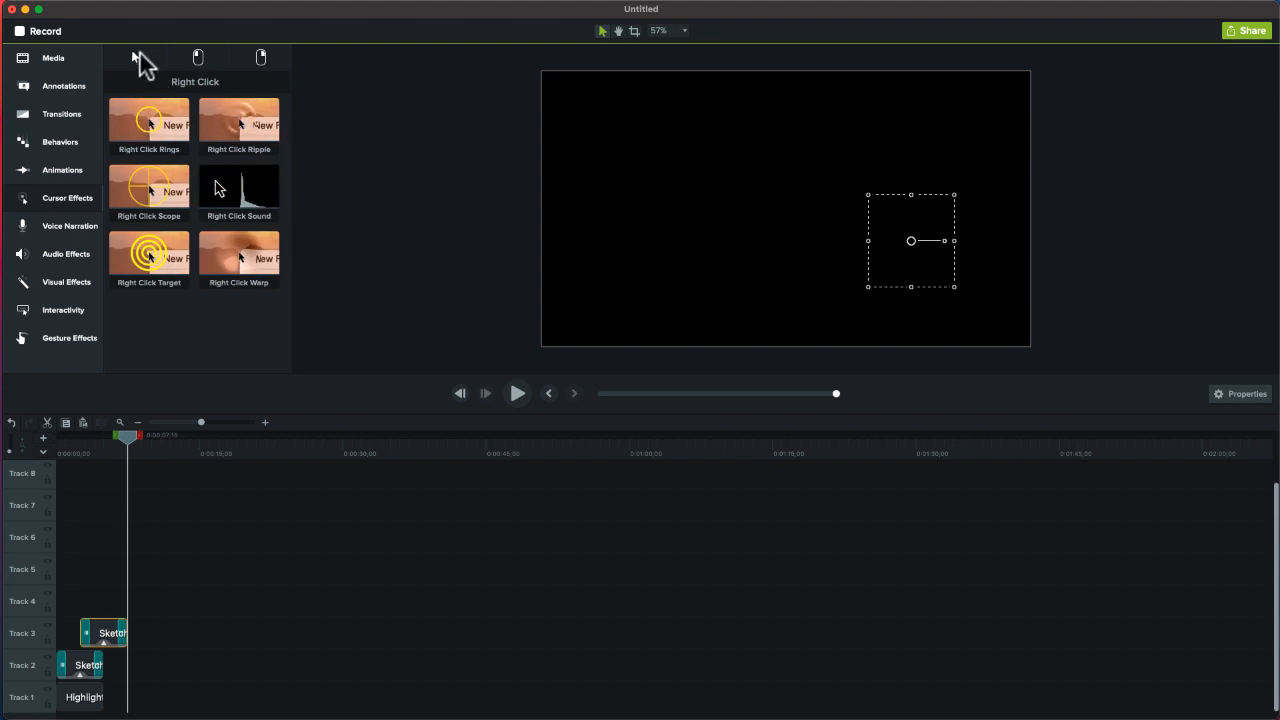
pyautogui.click(137, 57)
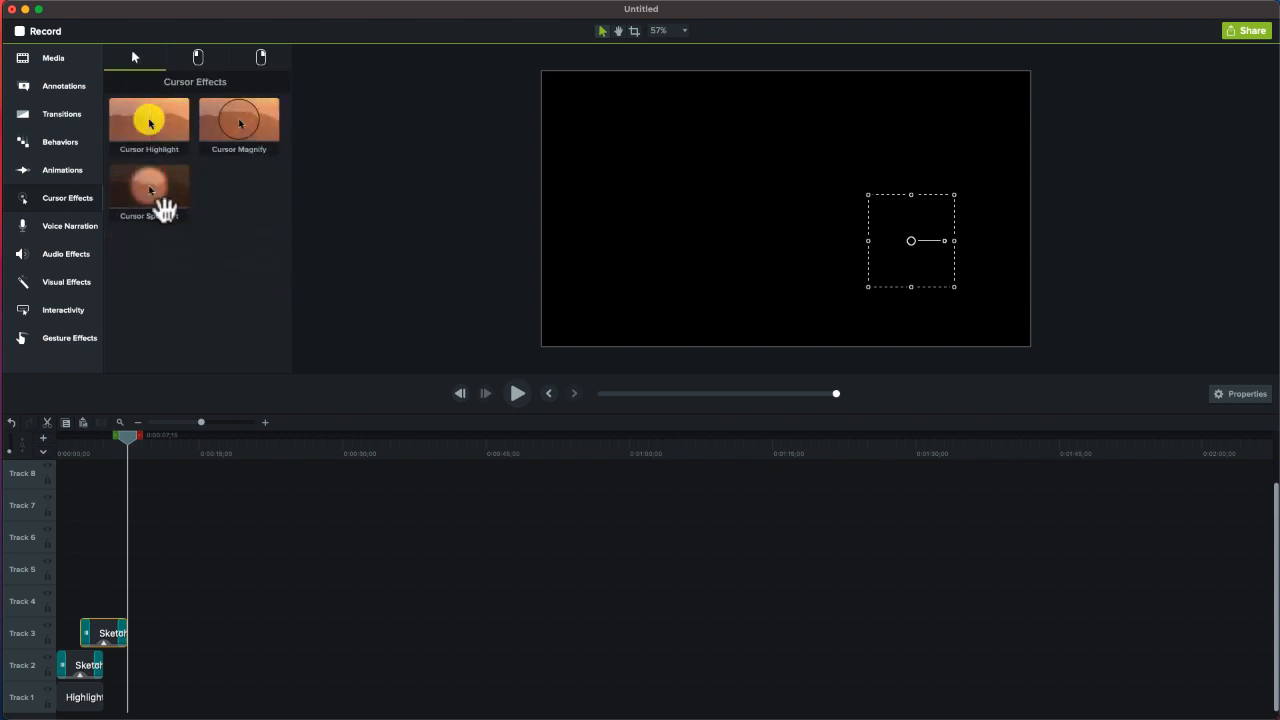
pyautogui.click(155, 122)
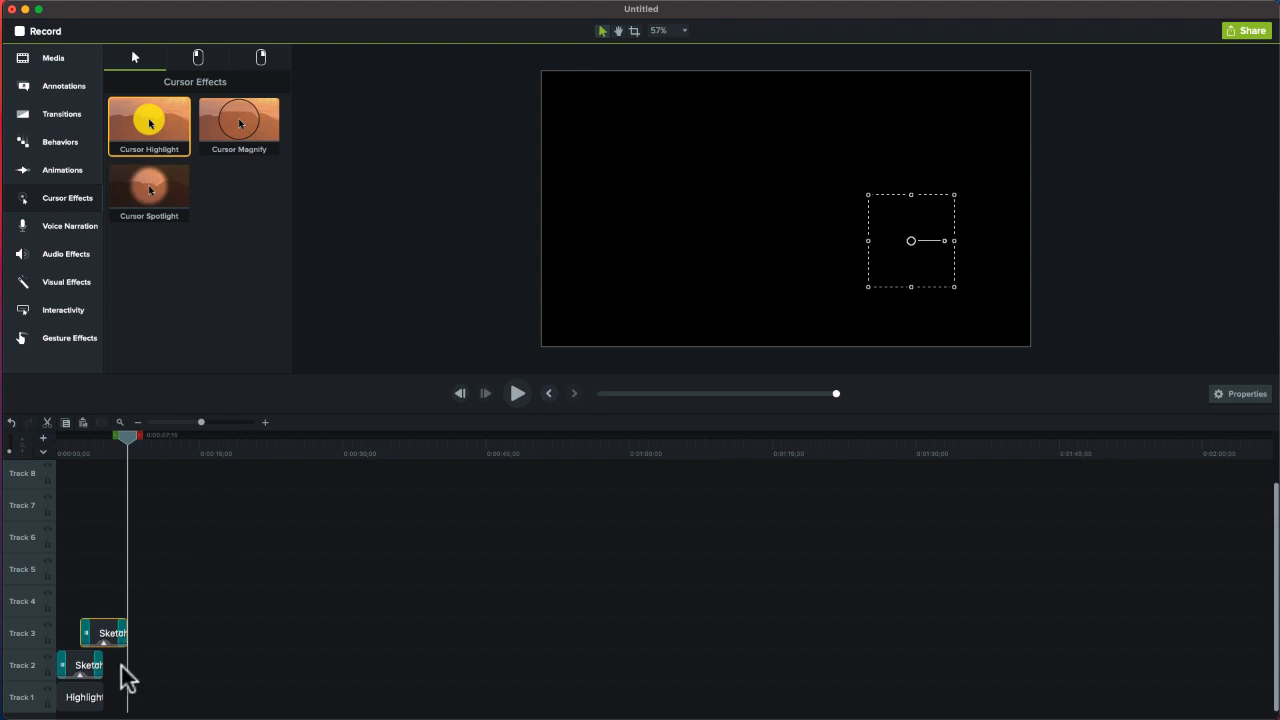
pyautogui.moveTo(149, 126); pyautogui.dragTo(740, 211)
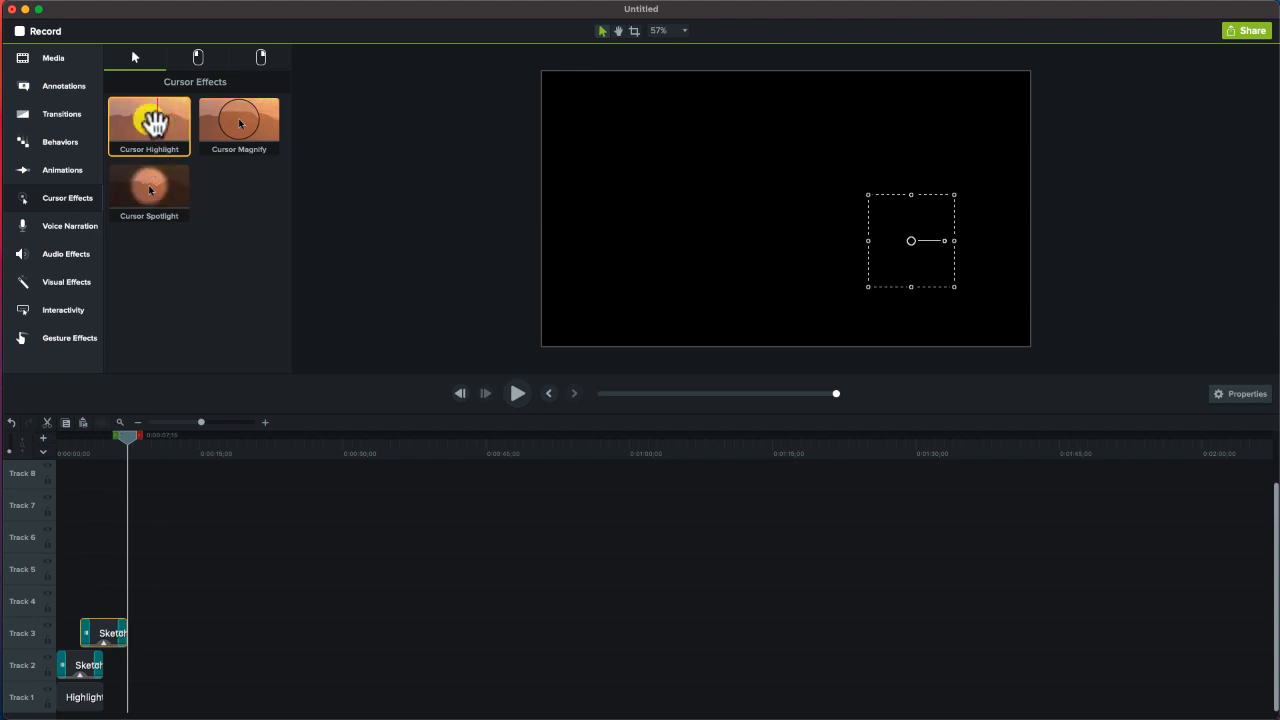
pyautogui.click(148, 200)
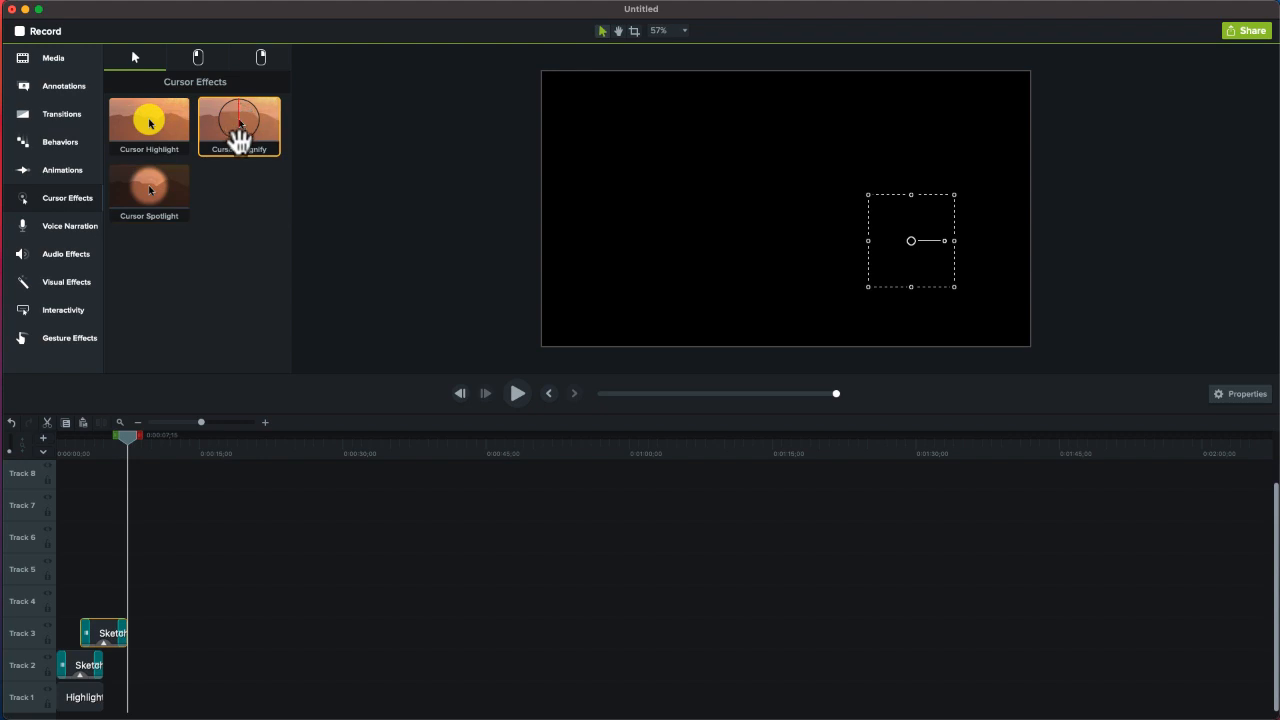
# Examine the left-click effects, try placing Left Click Rings on the timeline, and view the right-click effects
pyautogui.click(197, 58)
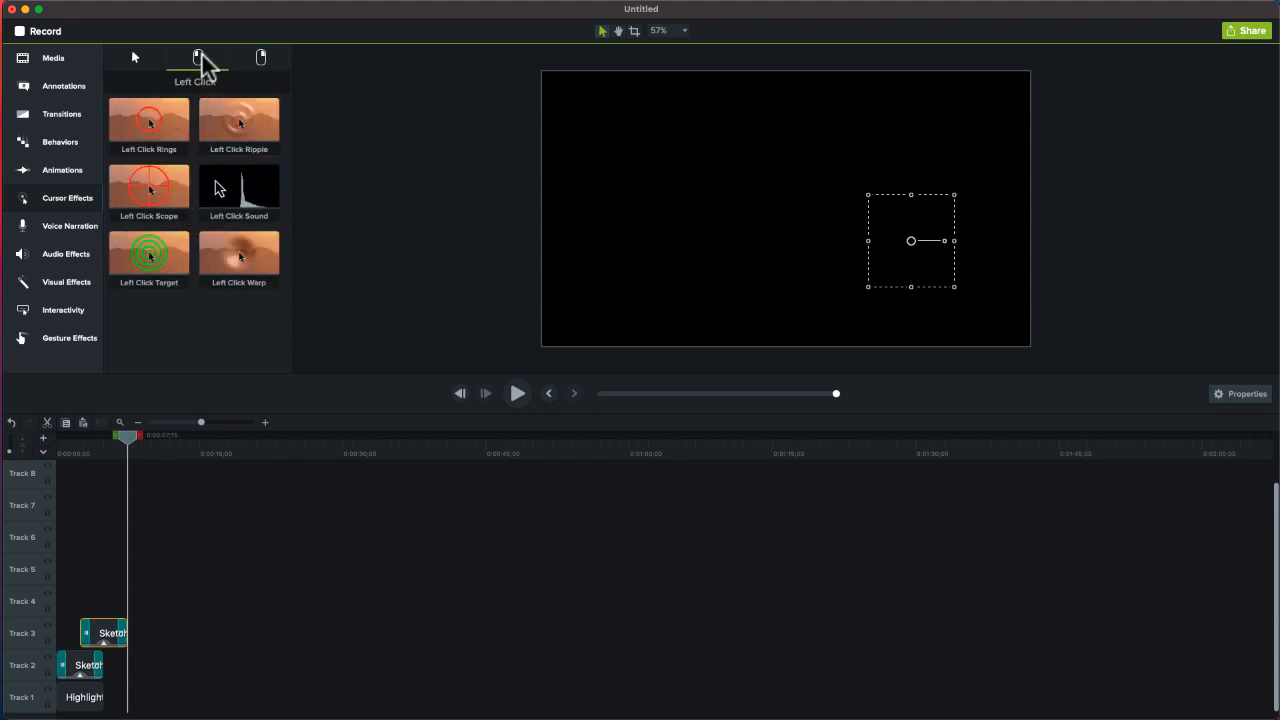
pyautogui.moveTo(150, 125); pyautogui.dragTo(213, 660)
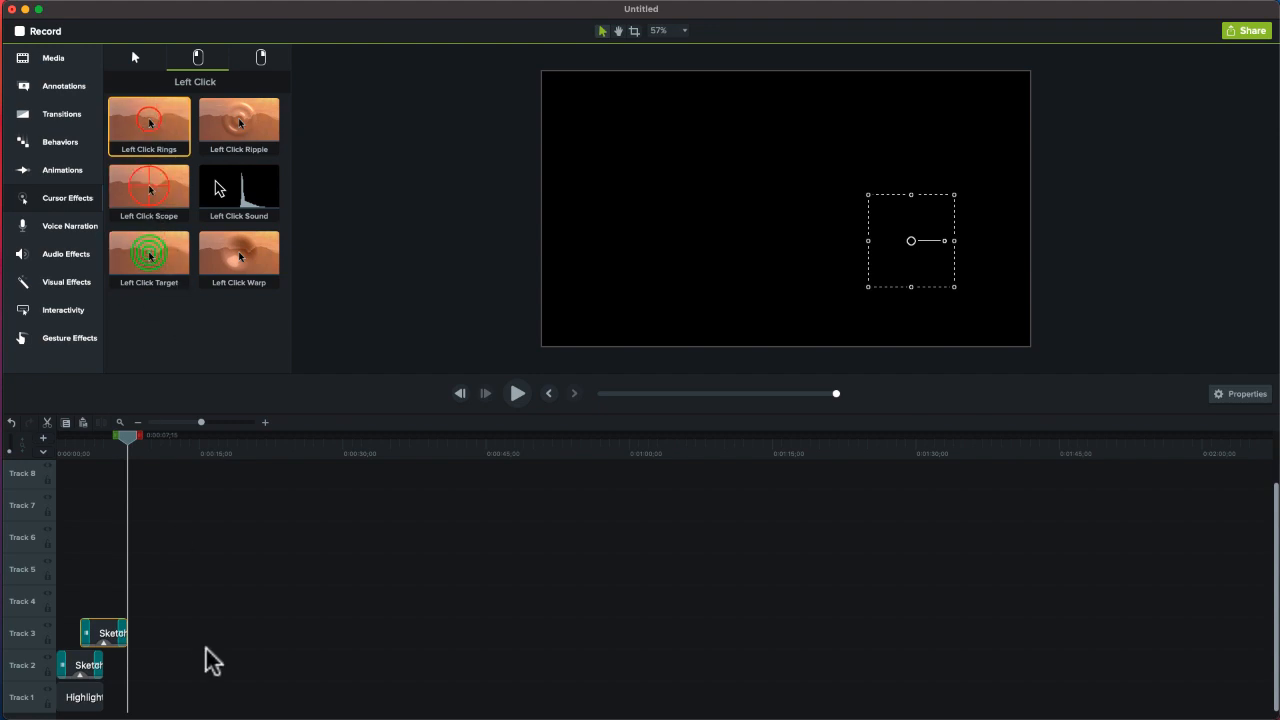
pyautogui.click(213, 660)
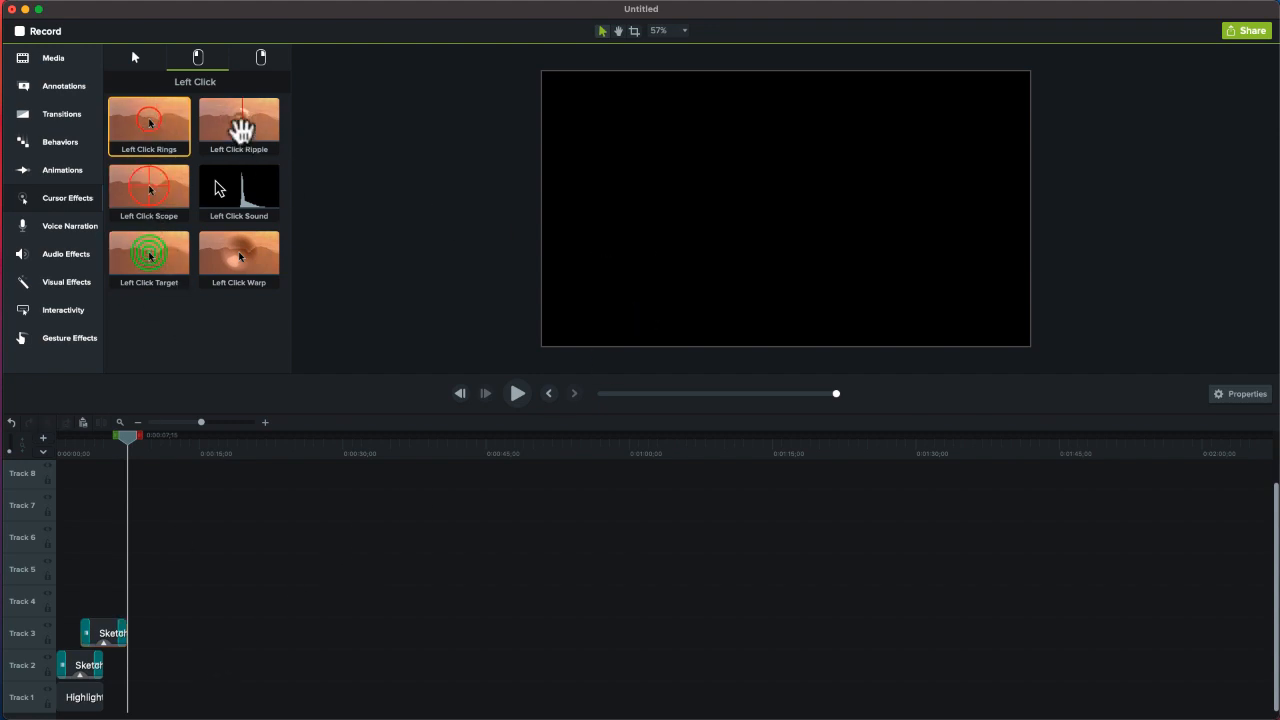
pyautogui.click(240, 130)
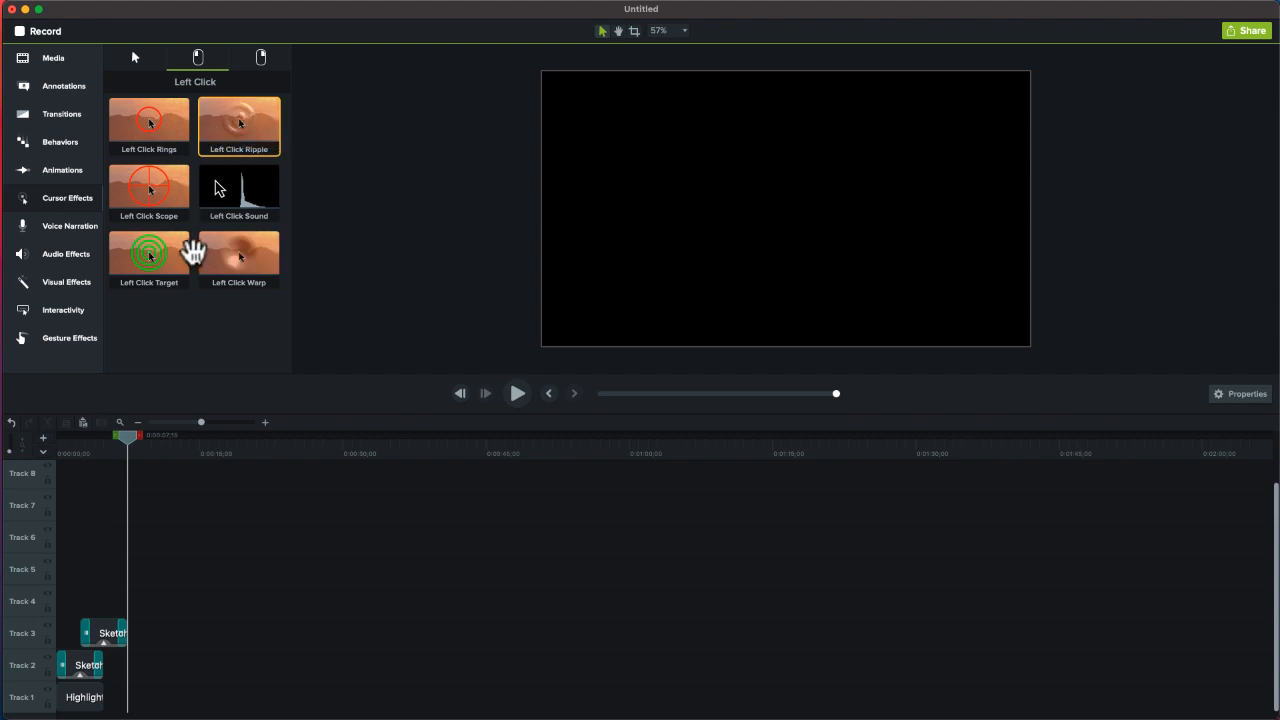
pyautogui.click(149, 263)
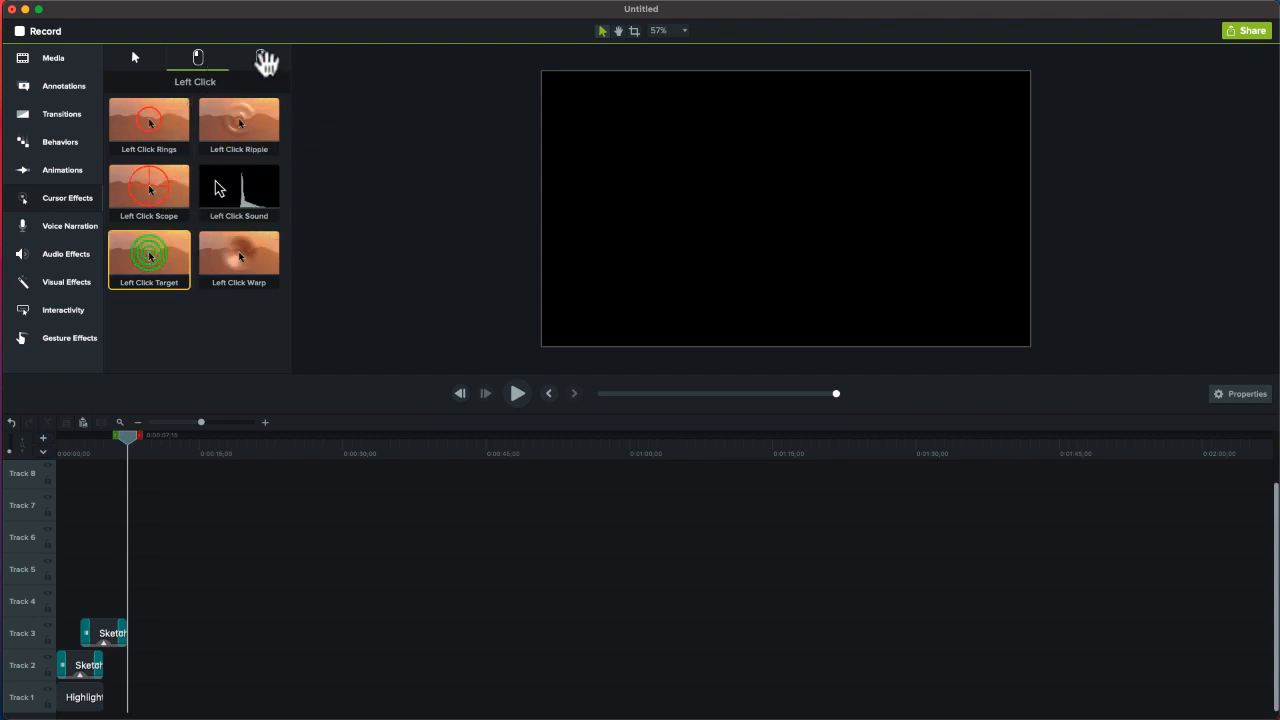
pyautogui.click(265, 58)
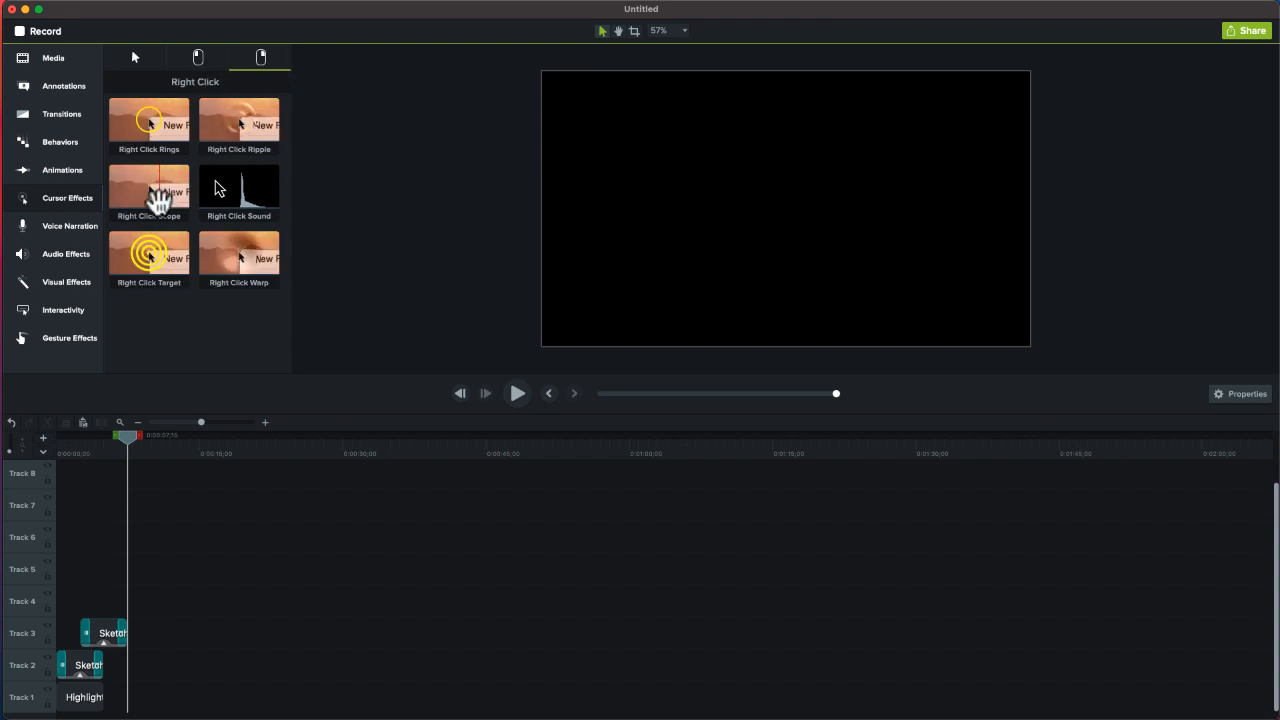
# Look over the voice narration settings and the available audio effects
pyautogui.click(68, 225)
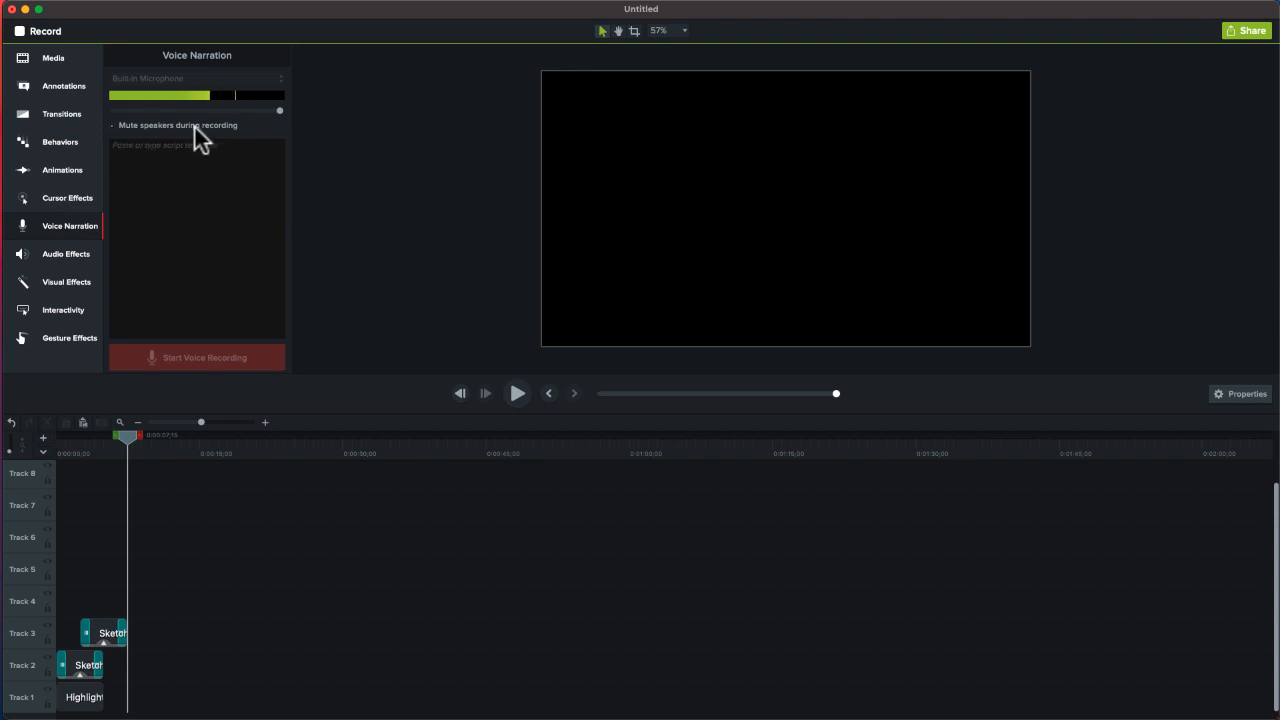
pyautogui.click(226, 158)
pyautogui.click(46, 250)
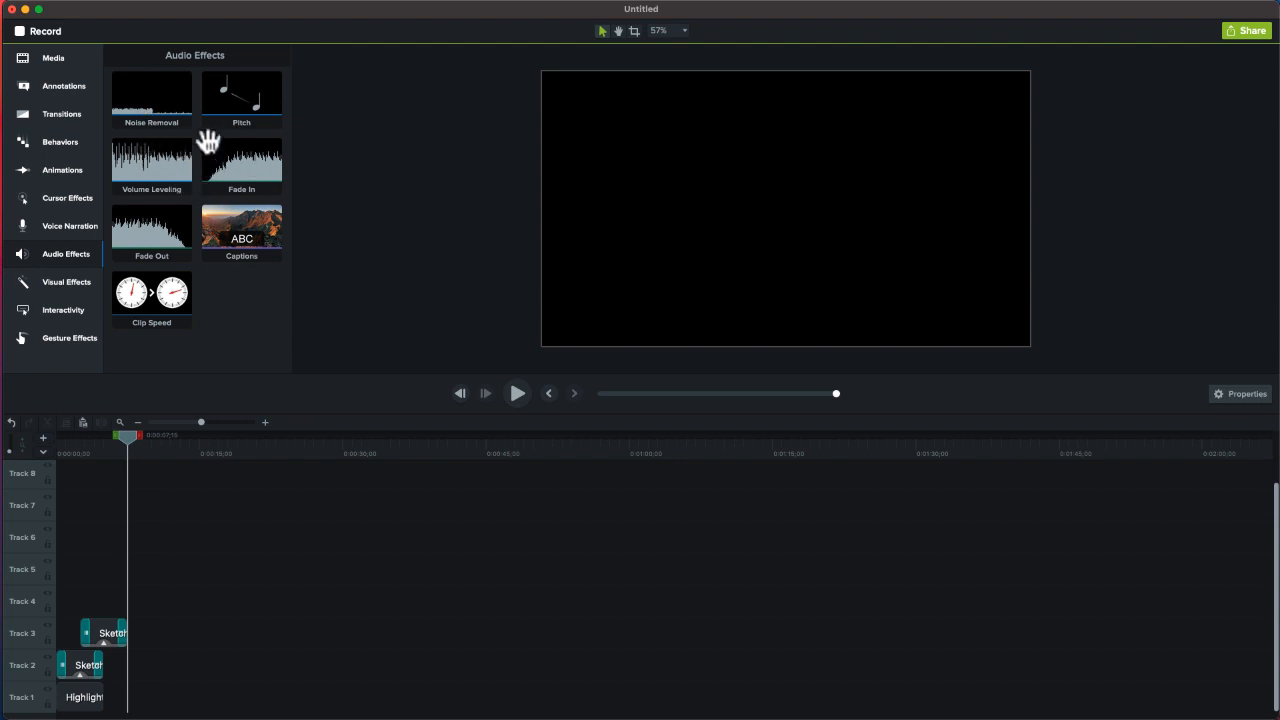
pyautogui.click(153, 95)
pyautogui.moveTo(153, 95); pyautogui.dragTo(214, 129)
# Look through the whole visual effects library
pyautogui.click(69, 286)
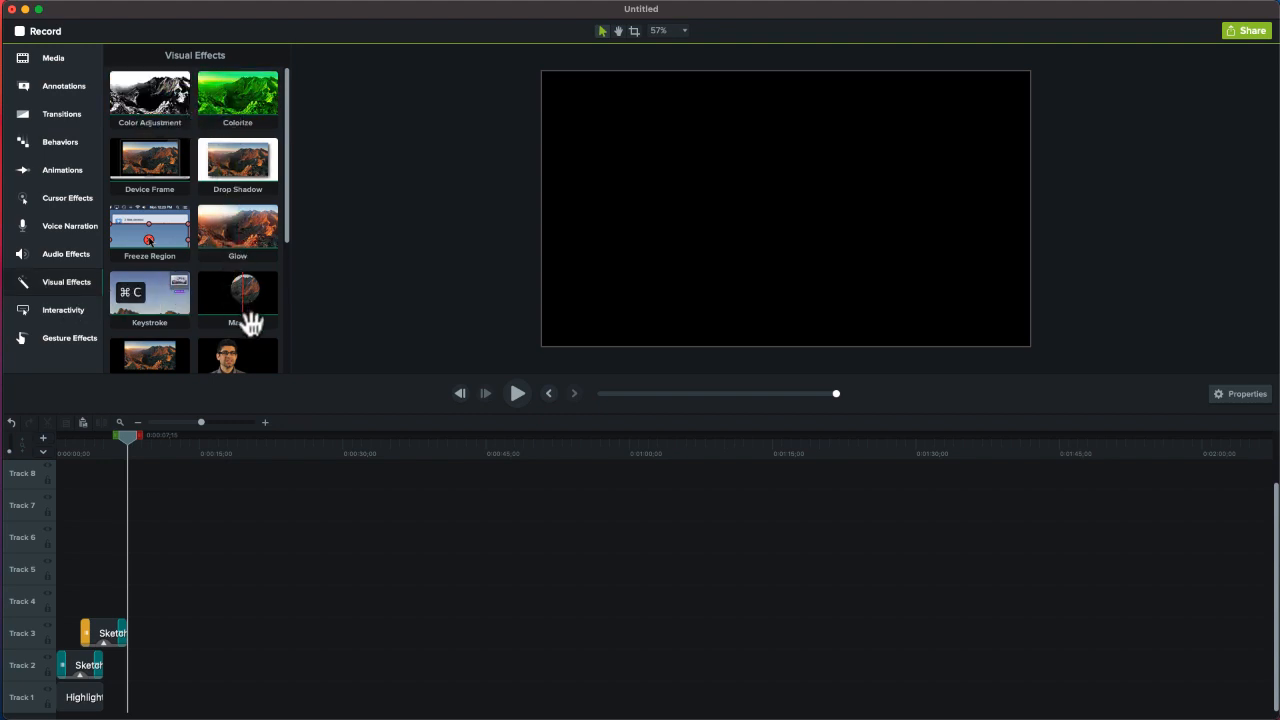
pyautogui.scroll(-4, 200, 314)
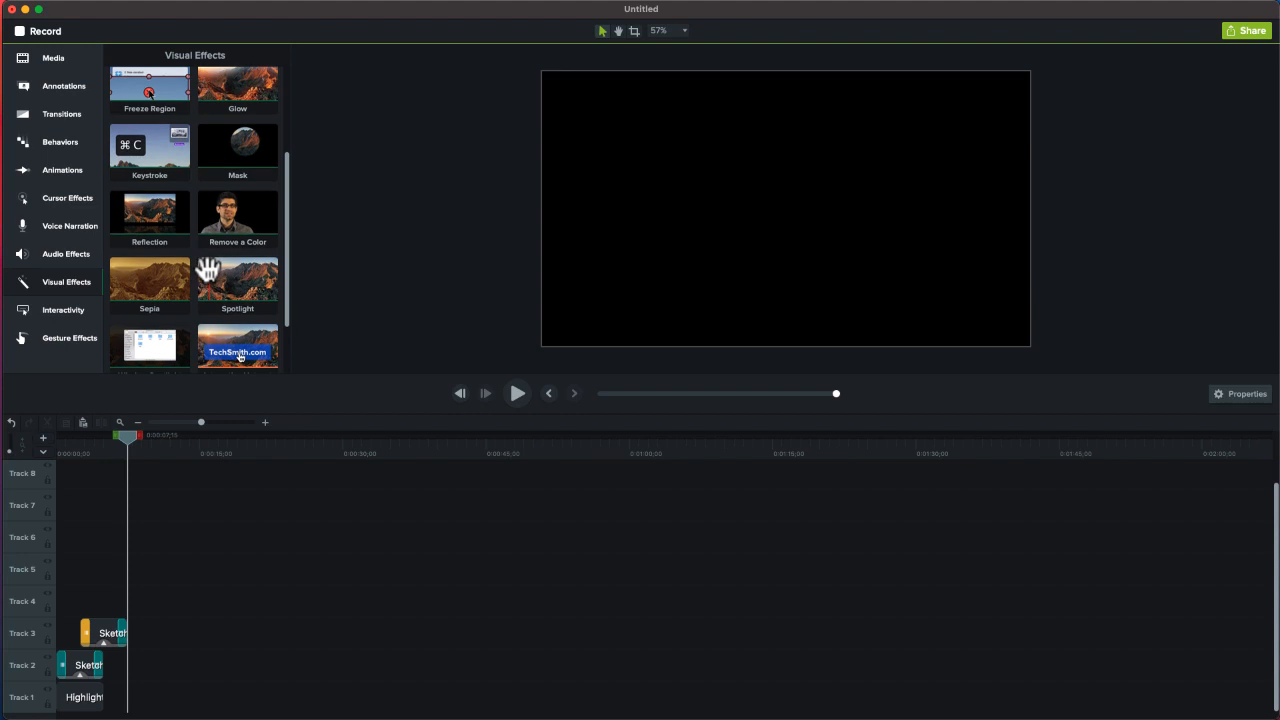
pyautogui.scroll(-2, 206, 266)
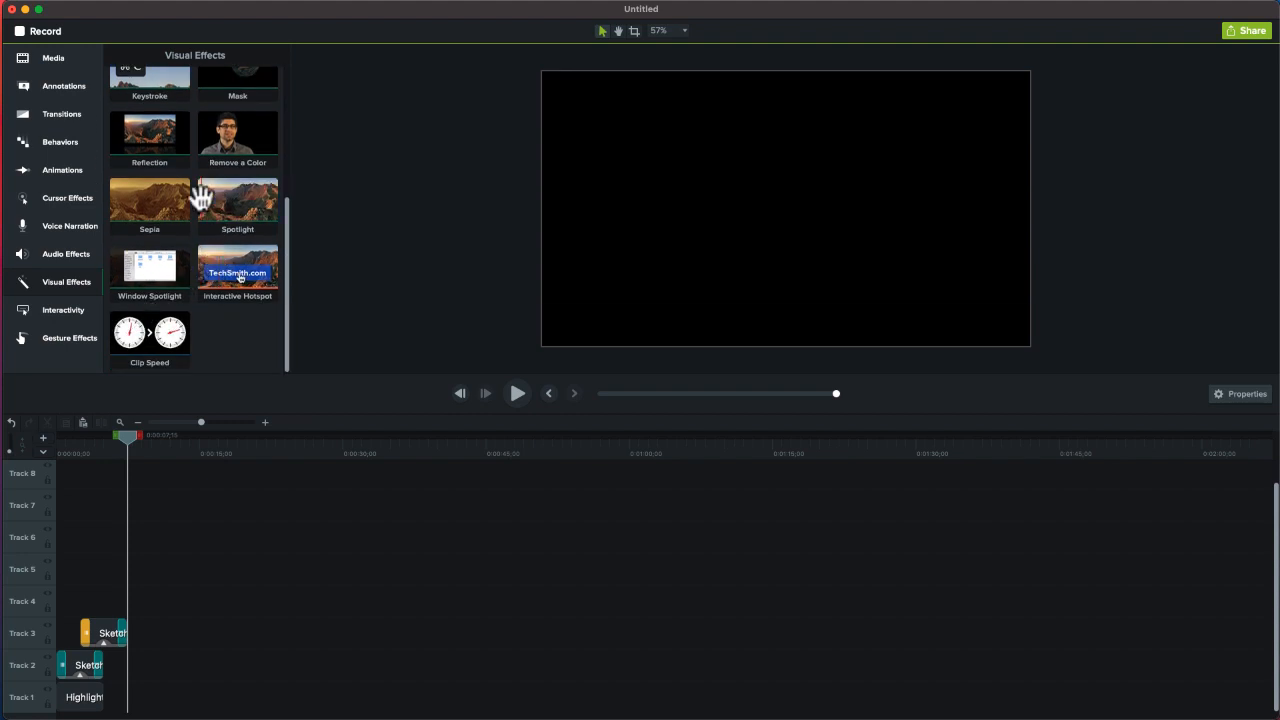
pyautogui.scroll(5, 243, 223)
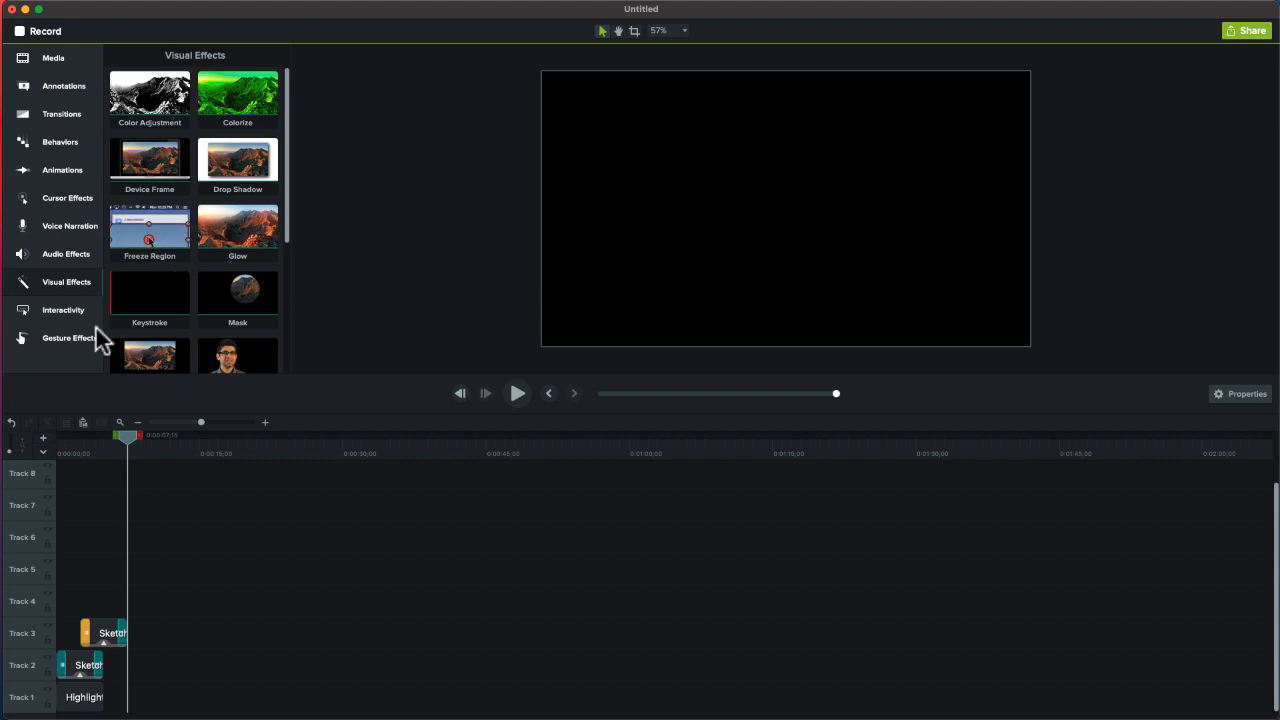
# Show the quiz interactivity options and return the playhead to the start of the timeline
pyautogui.click(62, 316)
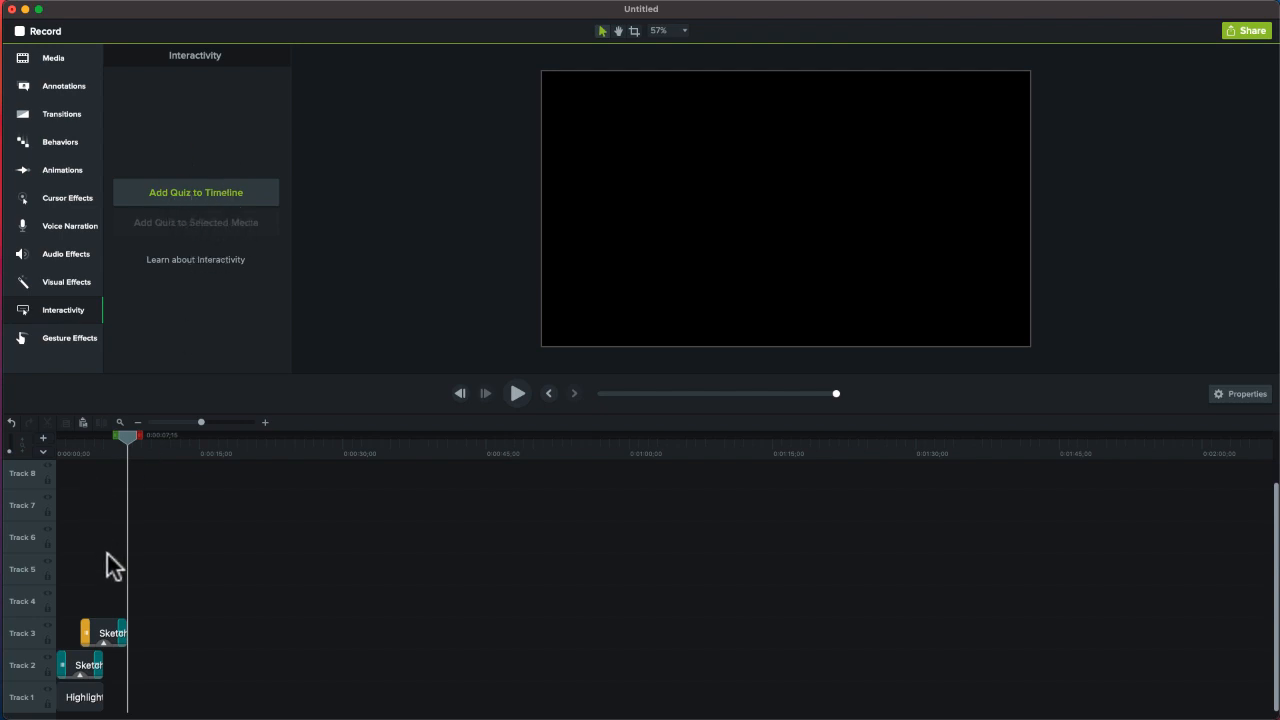
pyautogui.moveTo(135, 443); pyautogui.dragTo(48, 455)
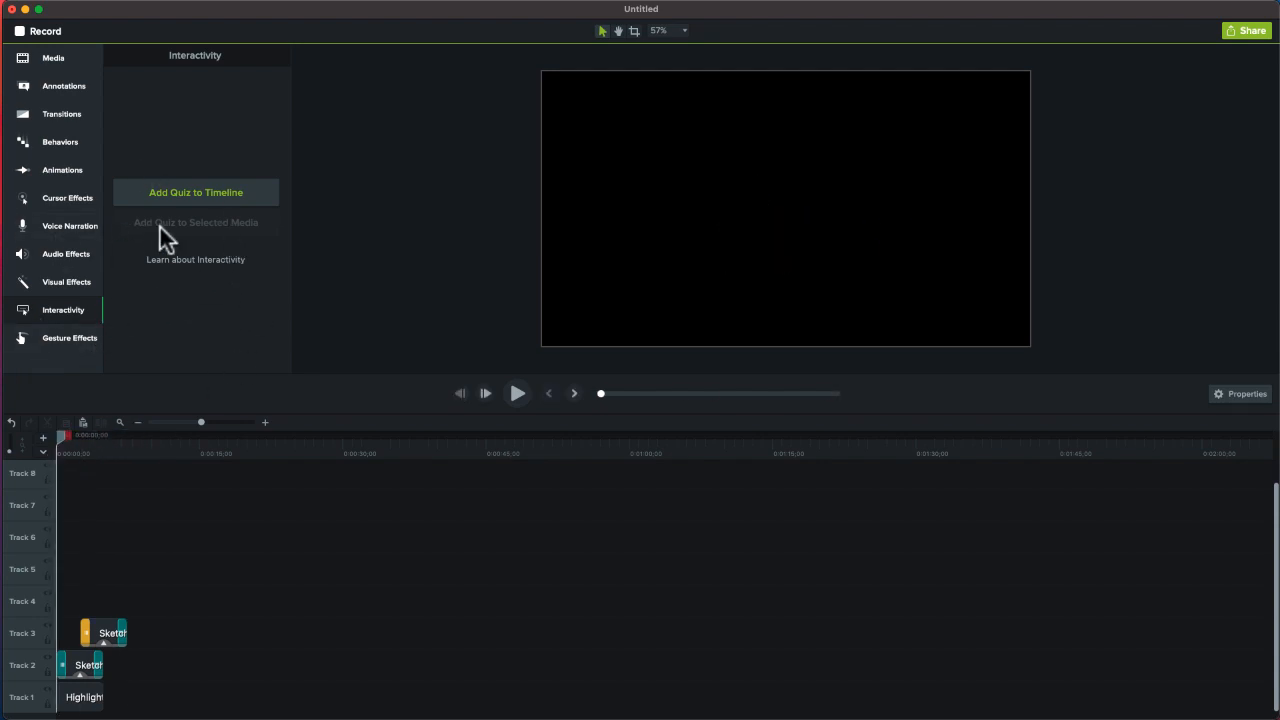
# Examine the gesture effects, including Double Tap, Pinch and Tap, and try placing Swipe on the canvas
pyautogui.click(55, 337)
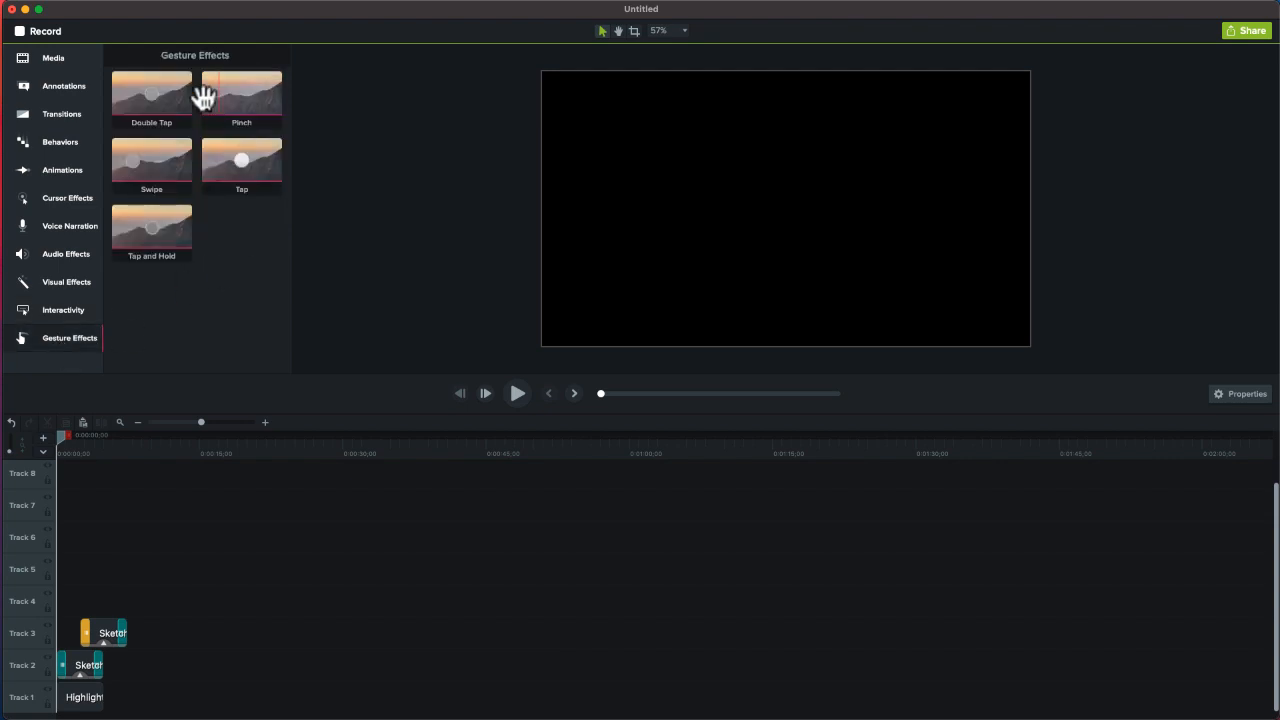
pyautogui.click(150, 96)
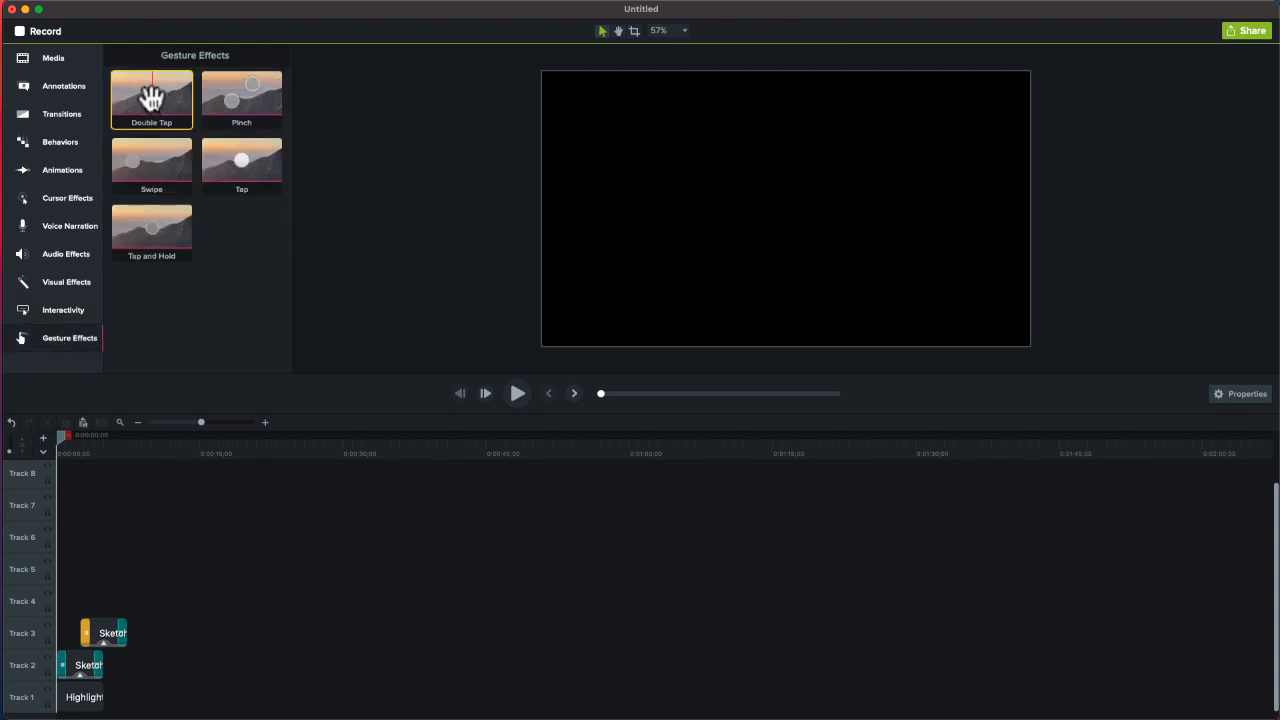
pyautogui.click(258, 97)
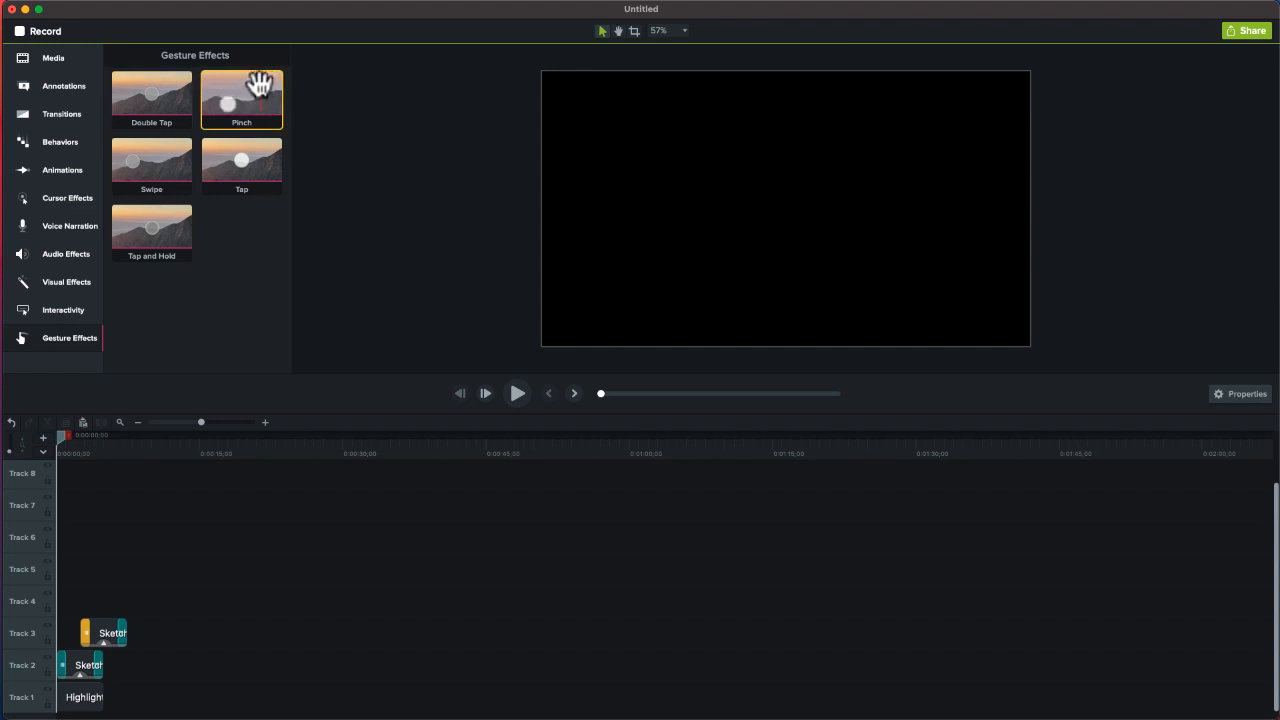
pyautogui.moveTo(137, 163); pyautogui.dragTo(720, 229)
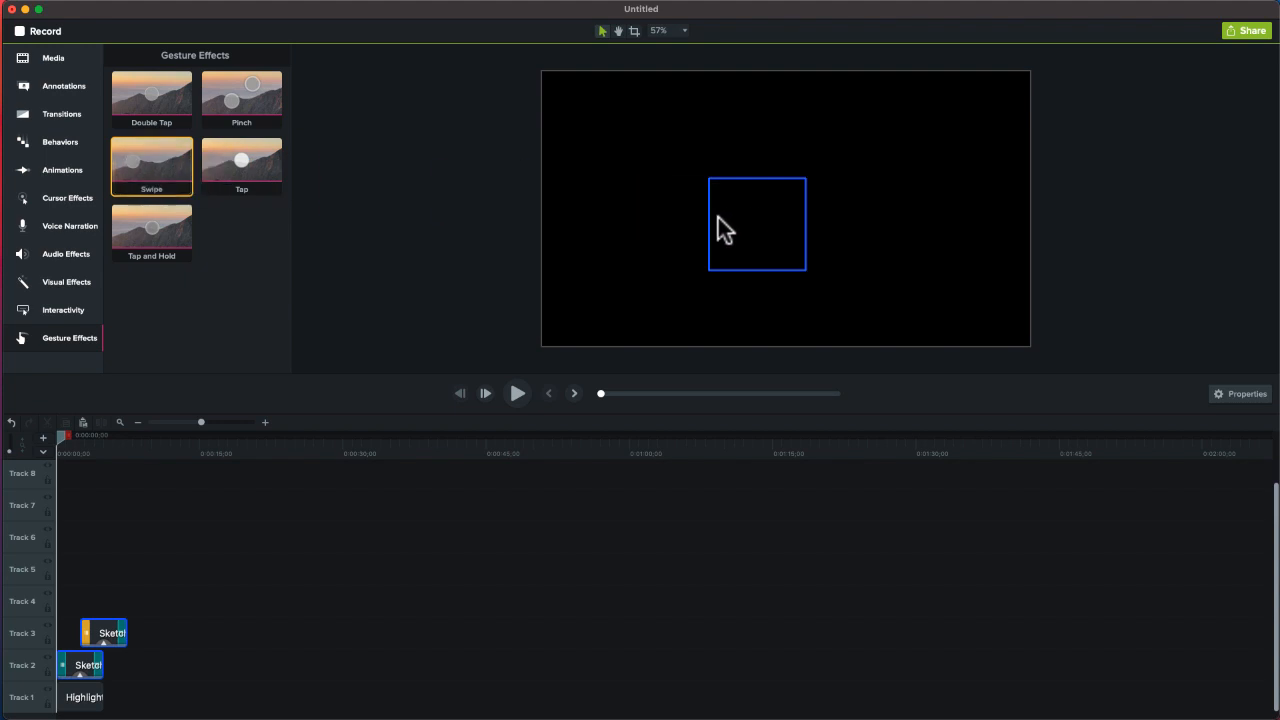
pyautogui.click(251, 165)
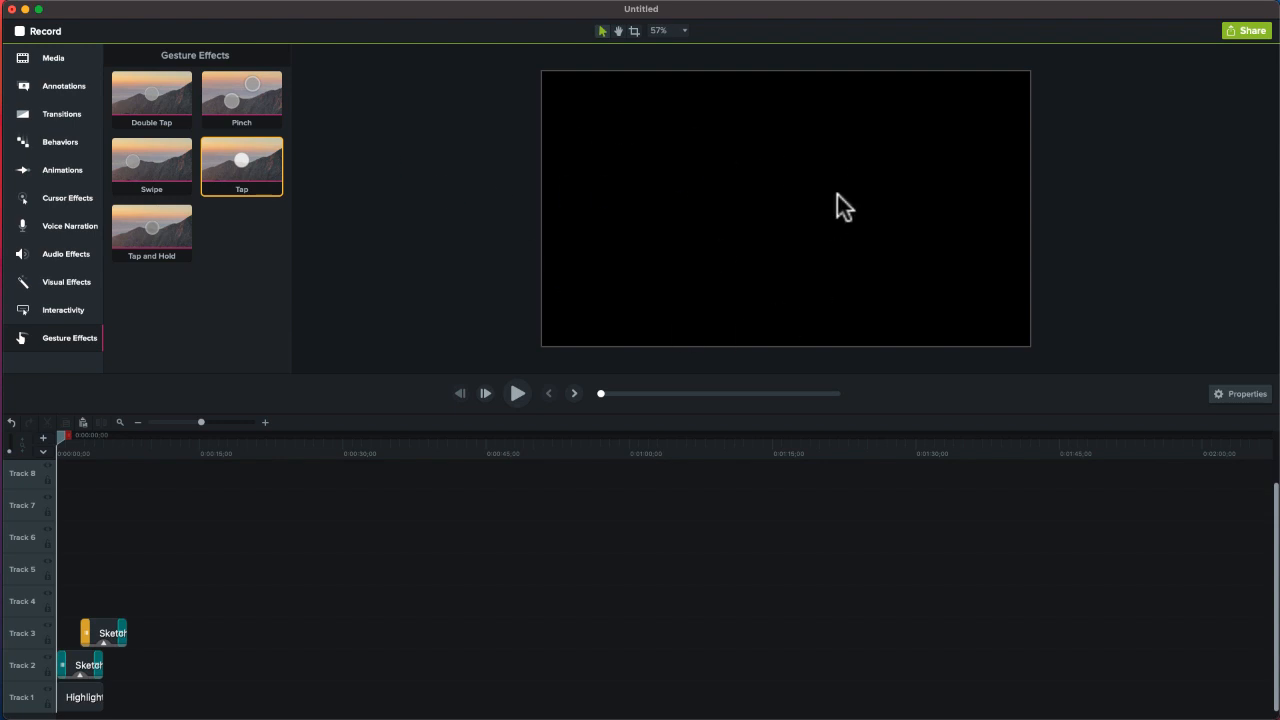
# View the canvas zoom levels and project settings options without choosing any
pyautogui.click(685, 30)
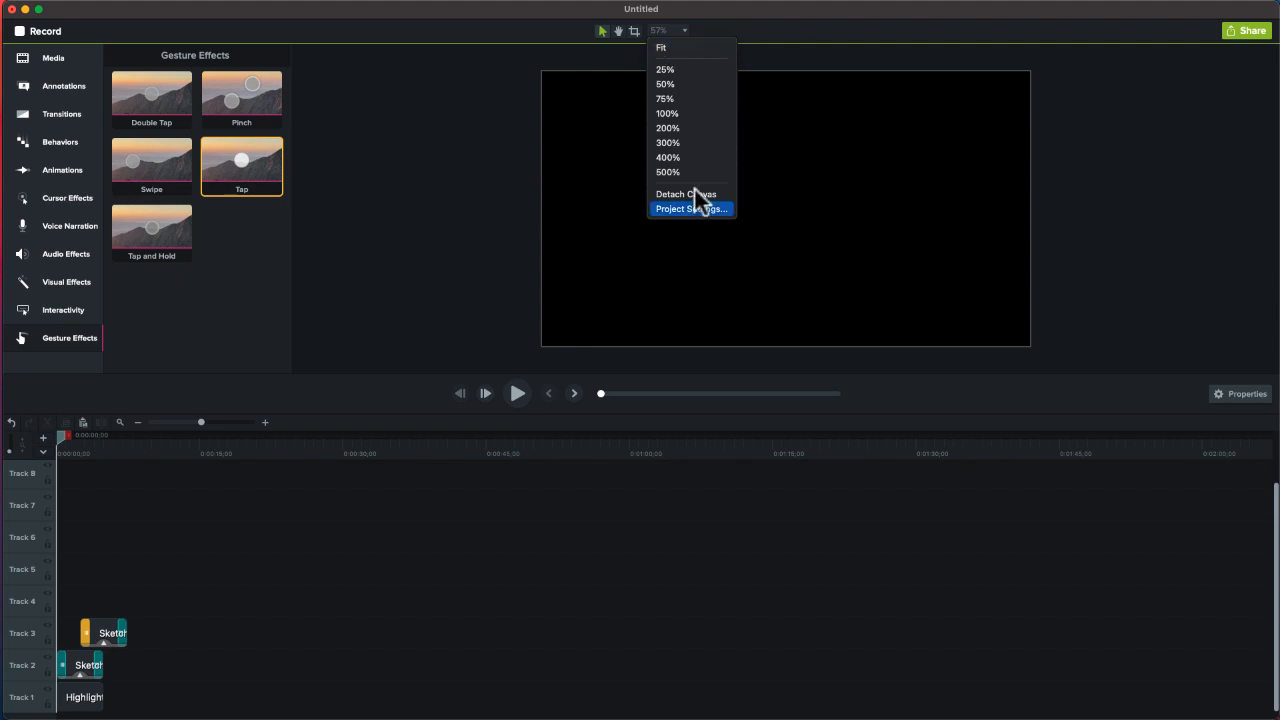
pyautogui.click(575, 203)
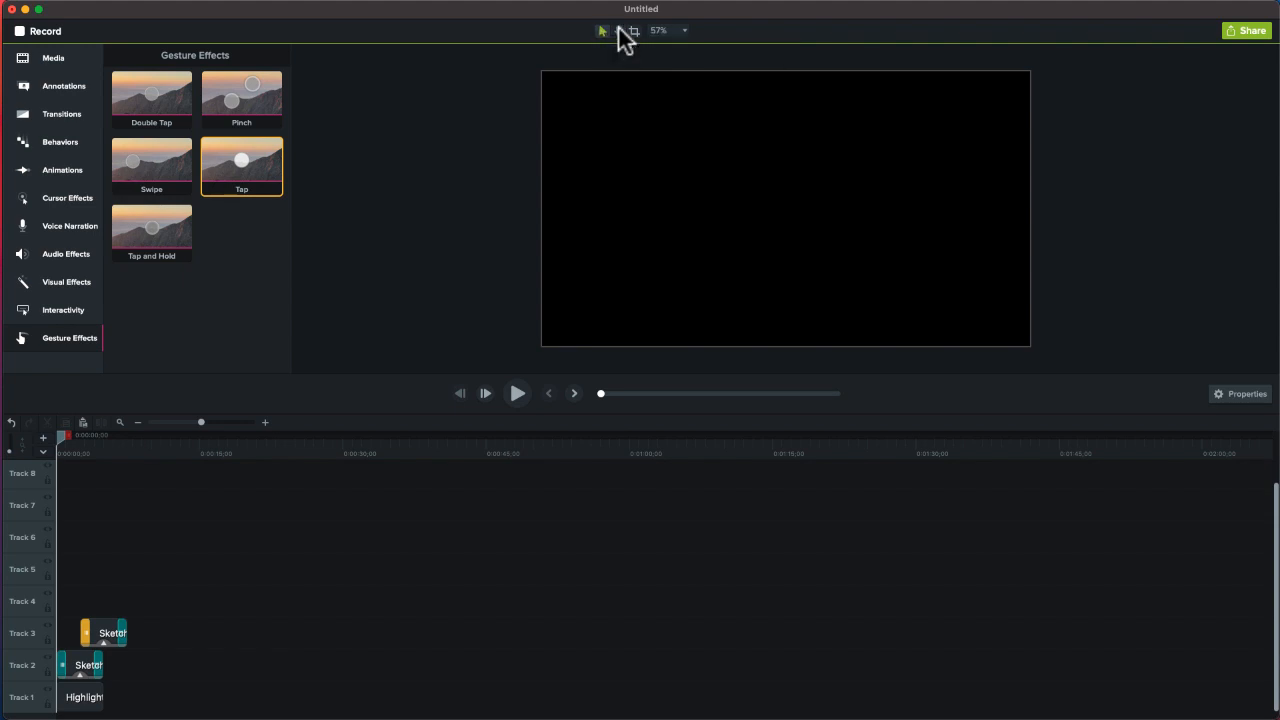
# Select the Track 2 sketch and the Track 1 highlight together on the canvas and delete both clips
pyautogui.click(619, 30)
pyautogui.moveTo(636, 143); pyautogui.dragTo(757, 218)
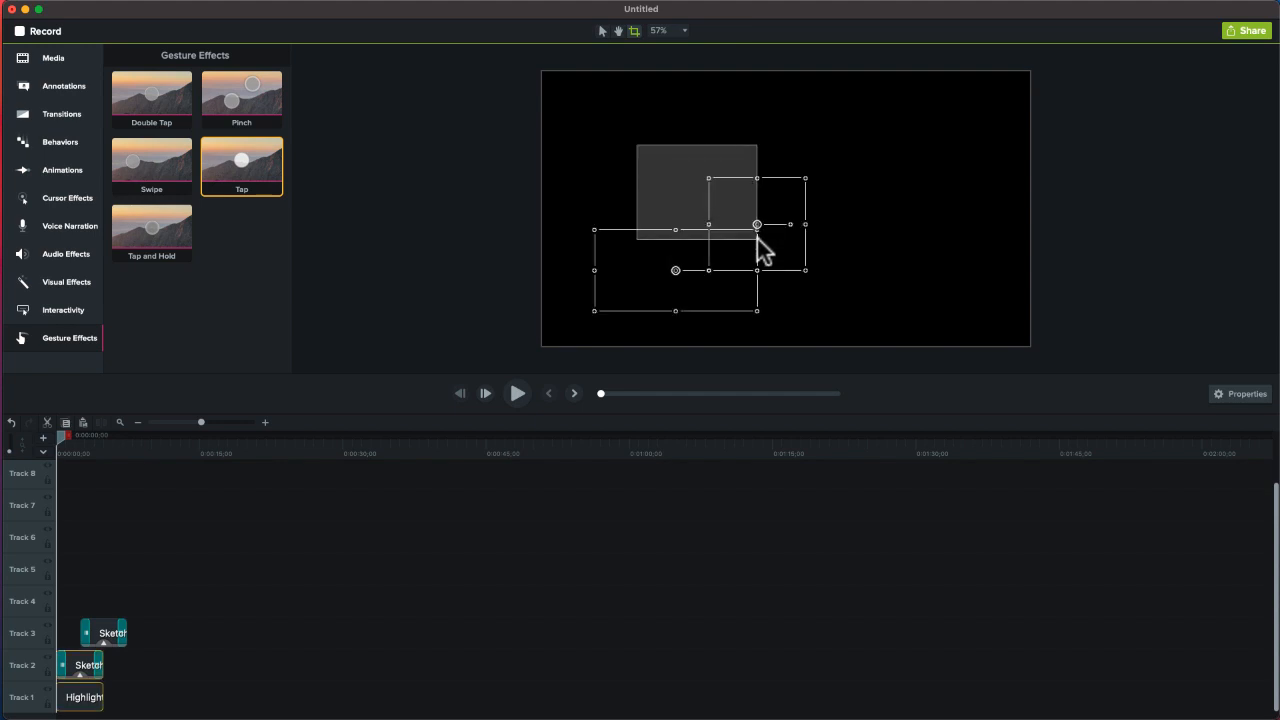
pyautogui.click(602, 31)
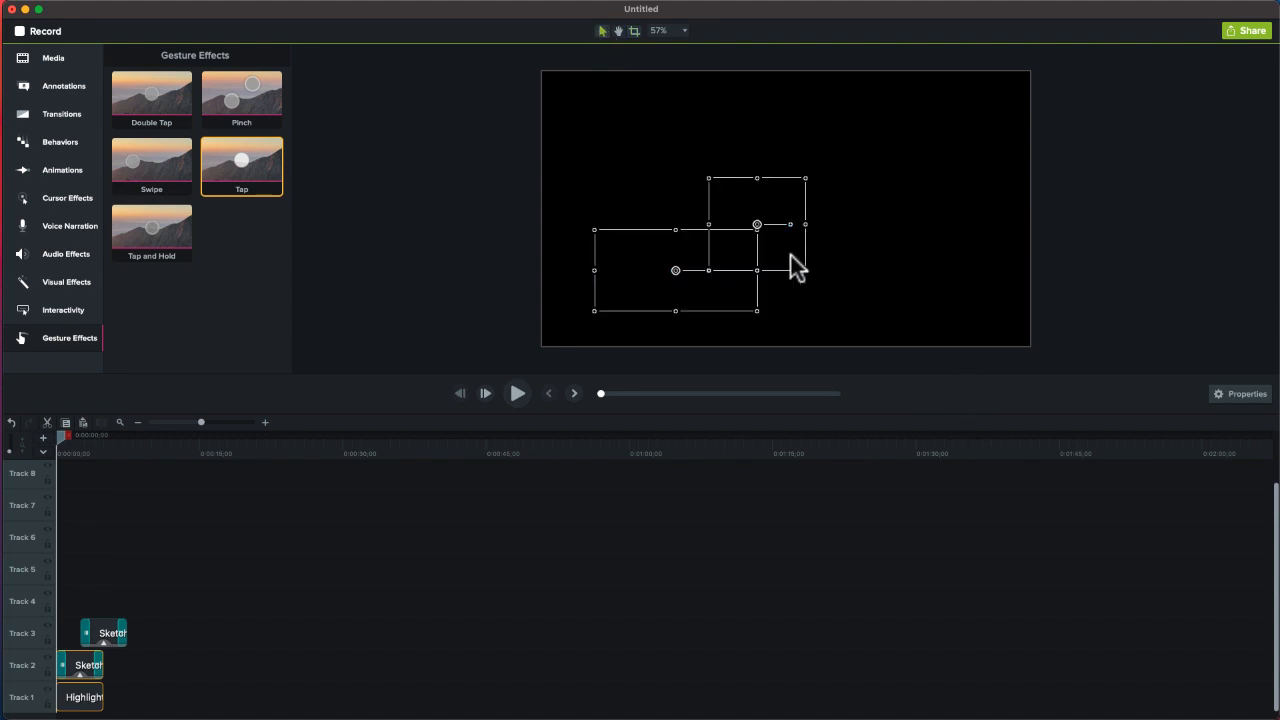
pyautogui.press('Delete')
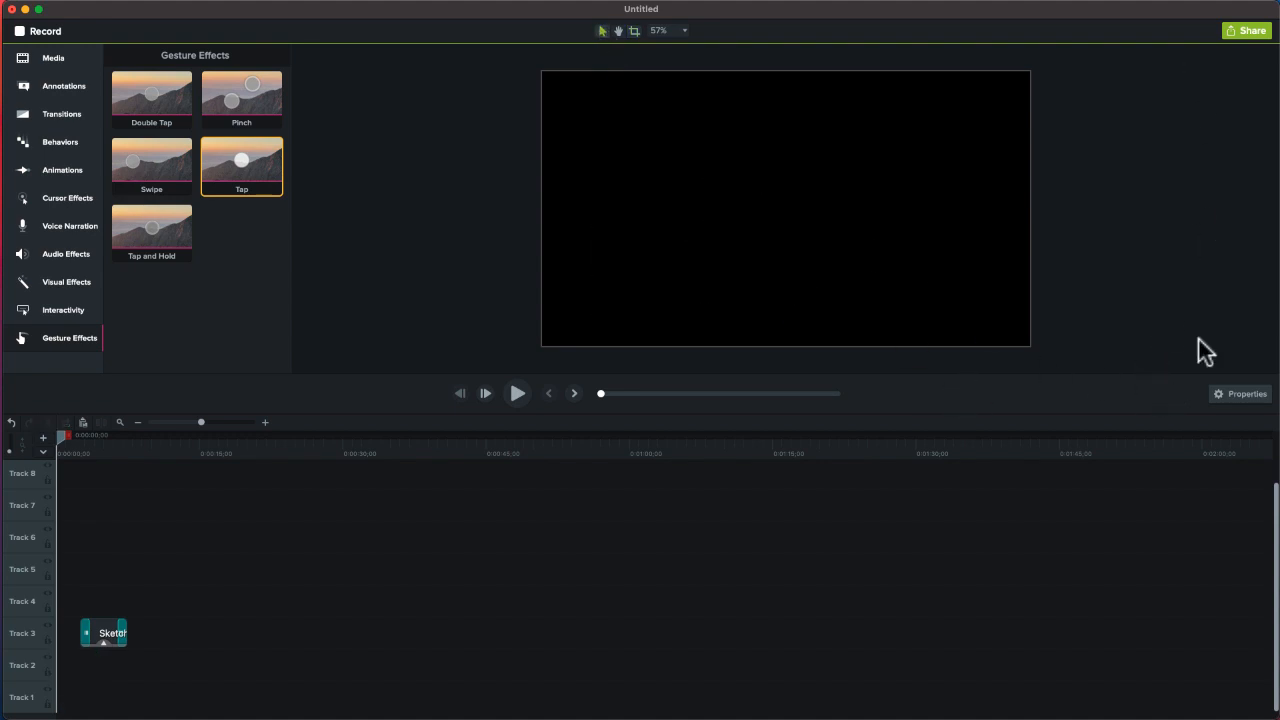
# Show the properties of the sketch clip on Track 3 and review its visual, annotation and behavior settings
pyautogui.click(1236, 396)
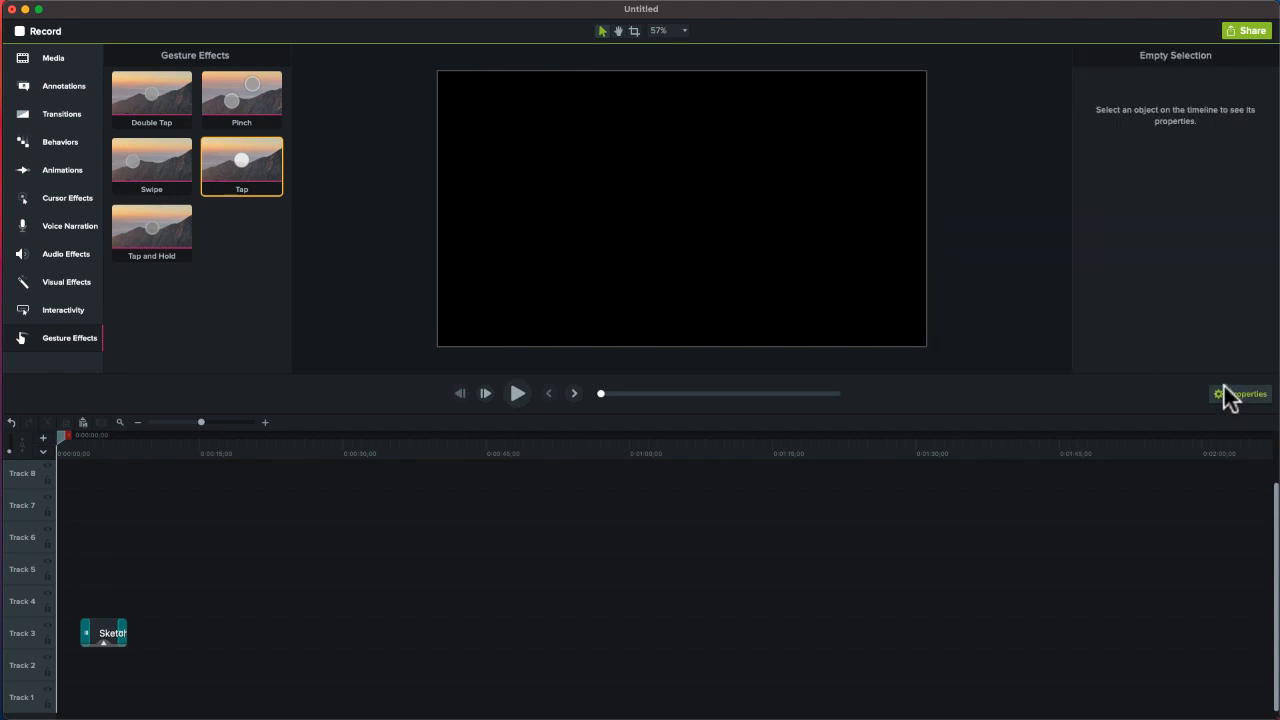
pyautogui.click(105, 634)
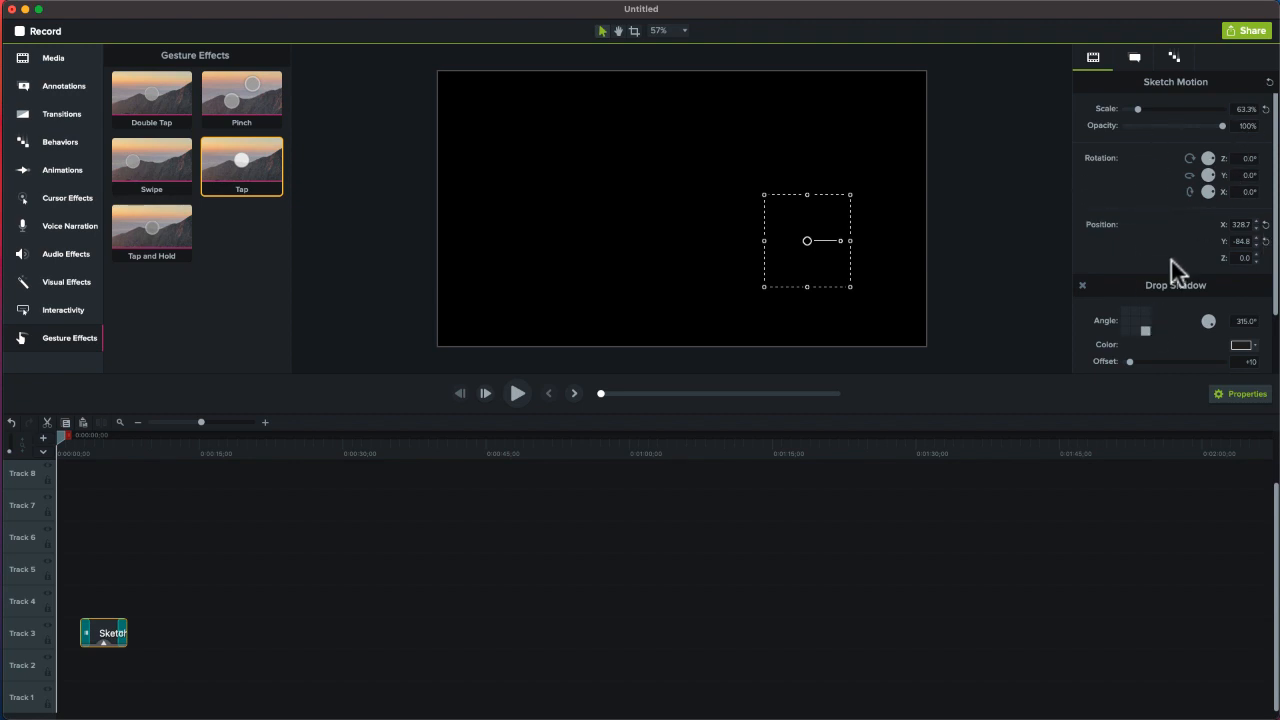
pyautogui.scroll(-3, 1171, 261)
pyautogui.scroll(3, 1173, 241)
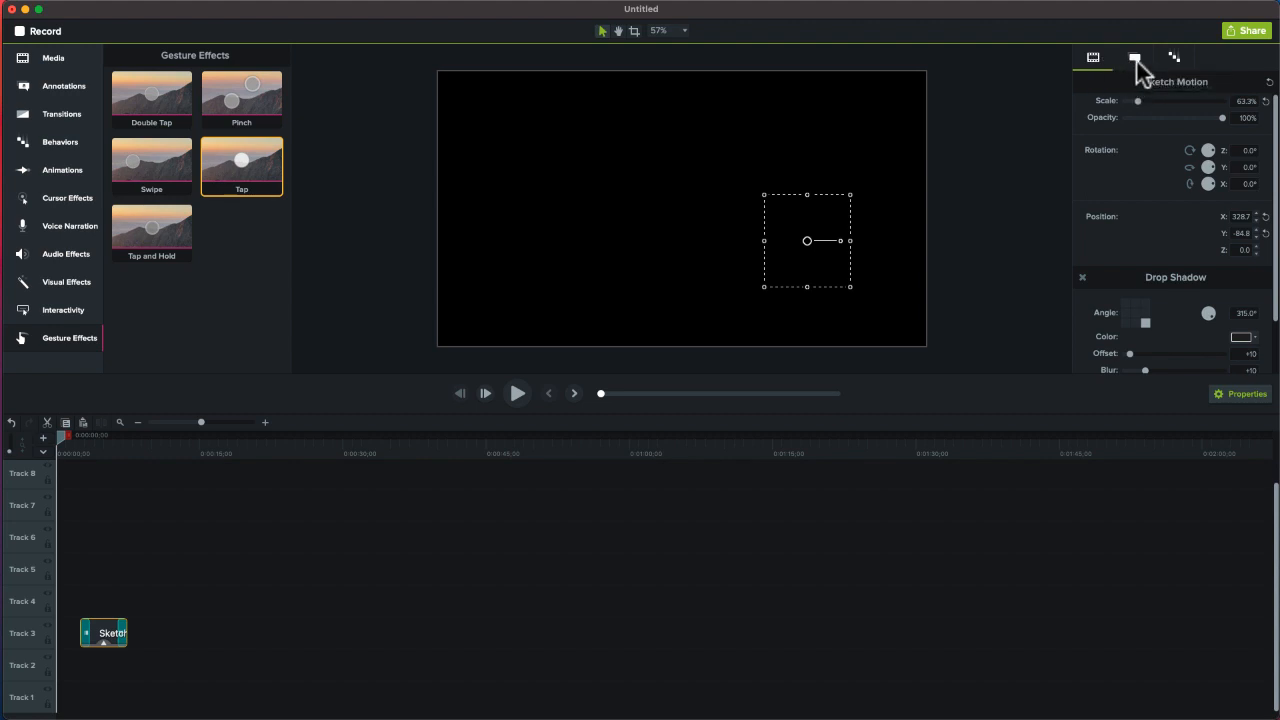
pyautogui.click(1136, 58)
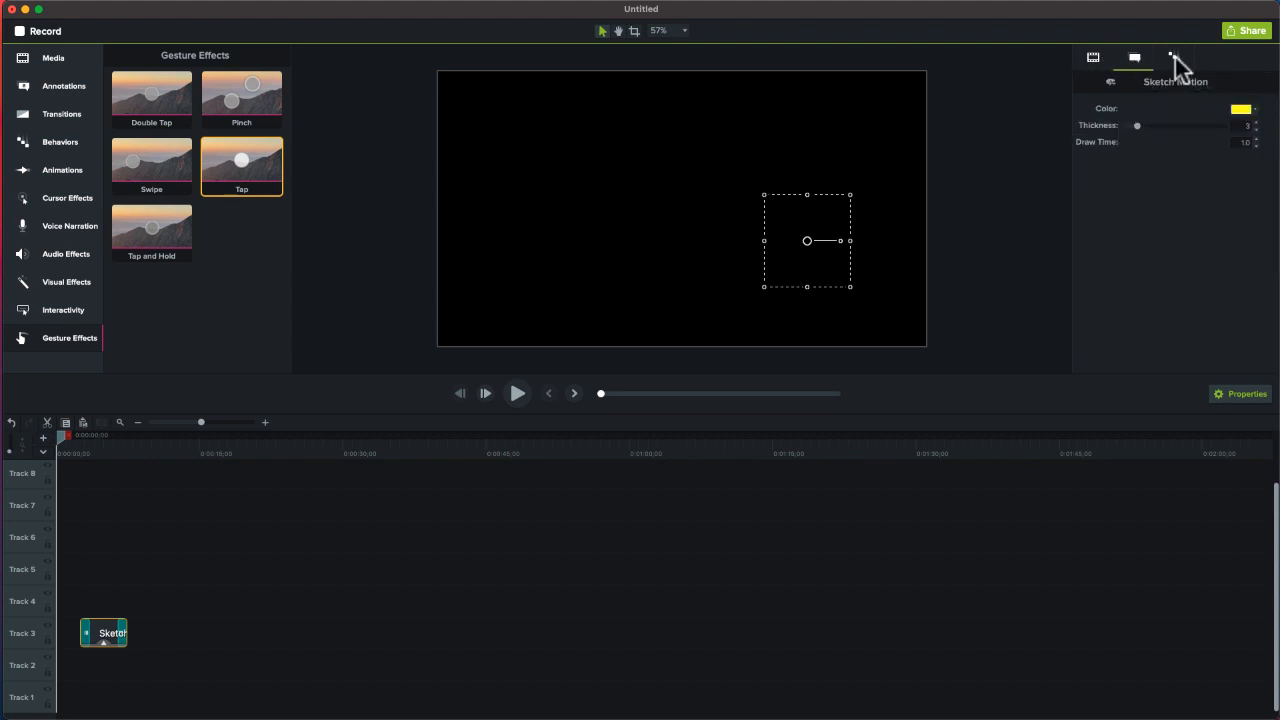
pyautogui.click(1175, 57)
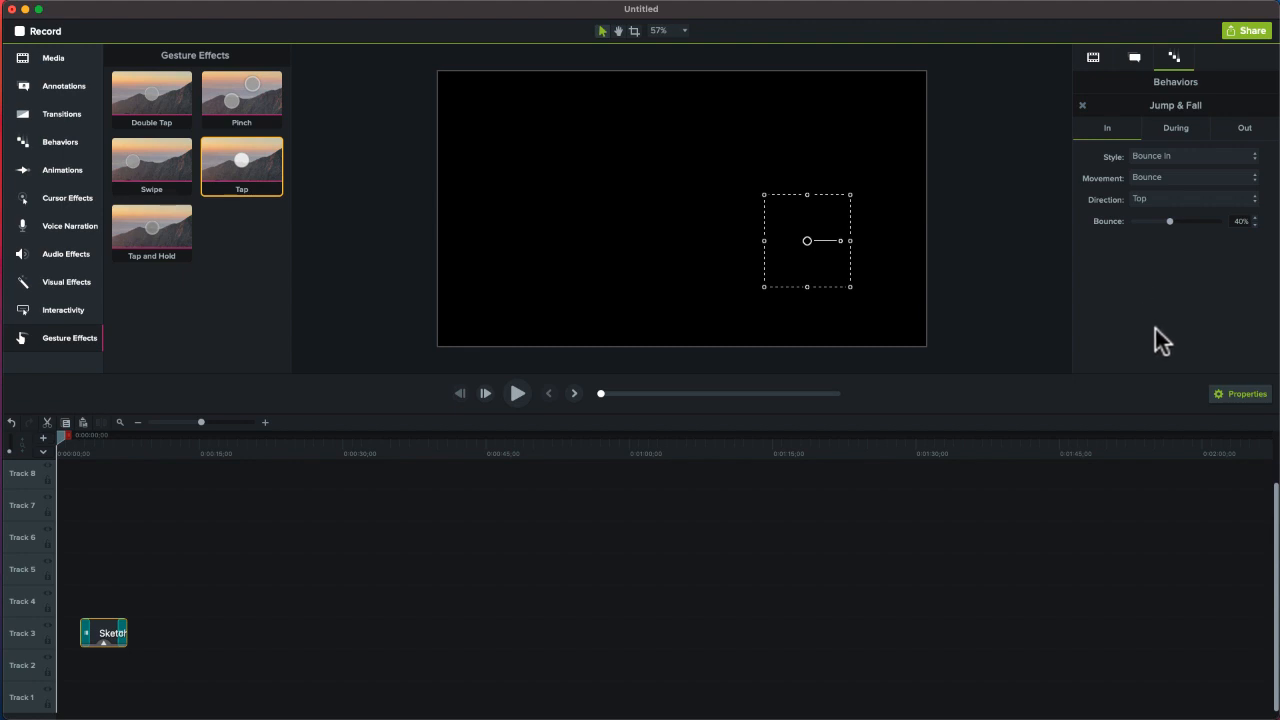
# Hide the sketch clip's properties and review the available sharing destinations without choosing one
pyautogui.click(1244, 396)
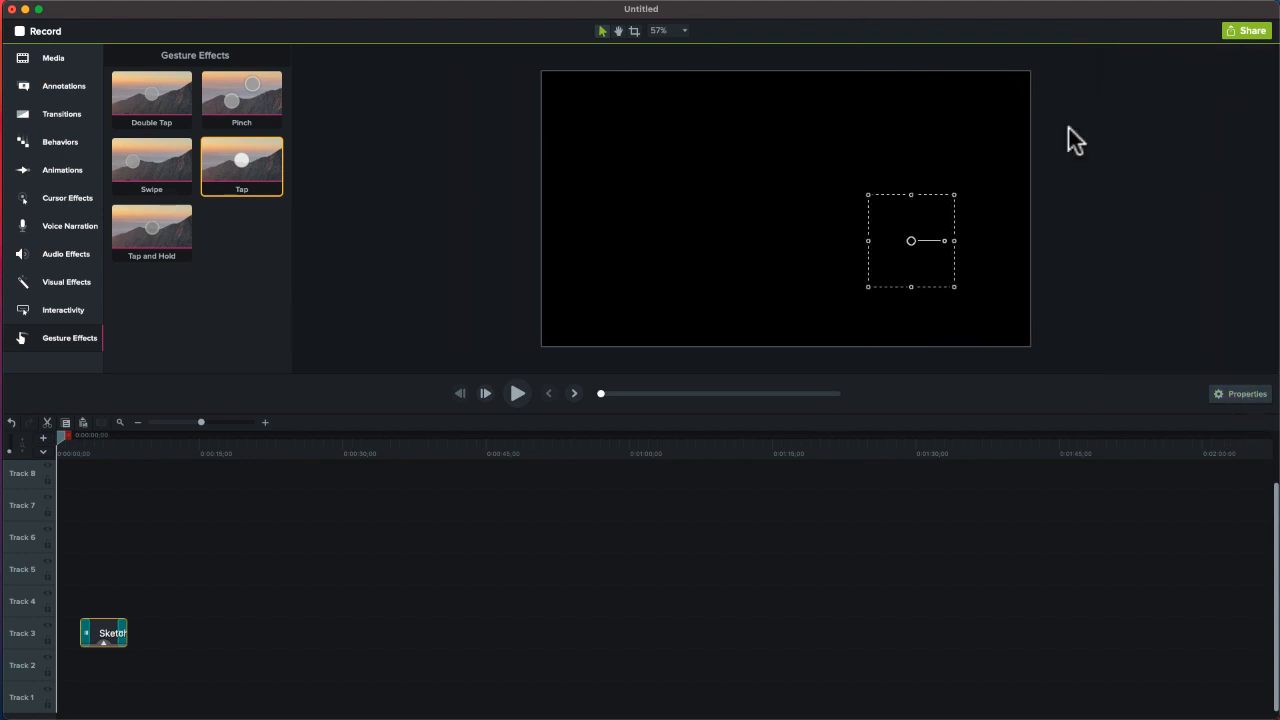
pyautogui.click(1250, 31)
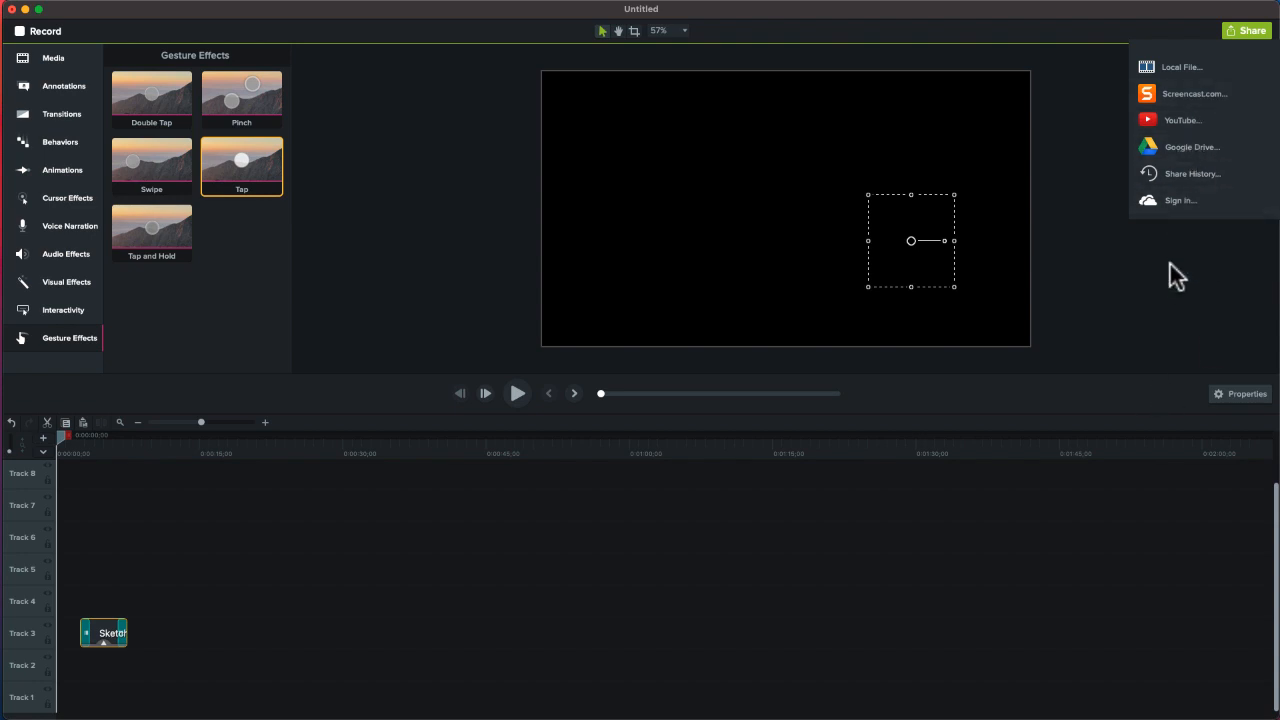
pyautogui.click(1155, 293)
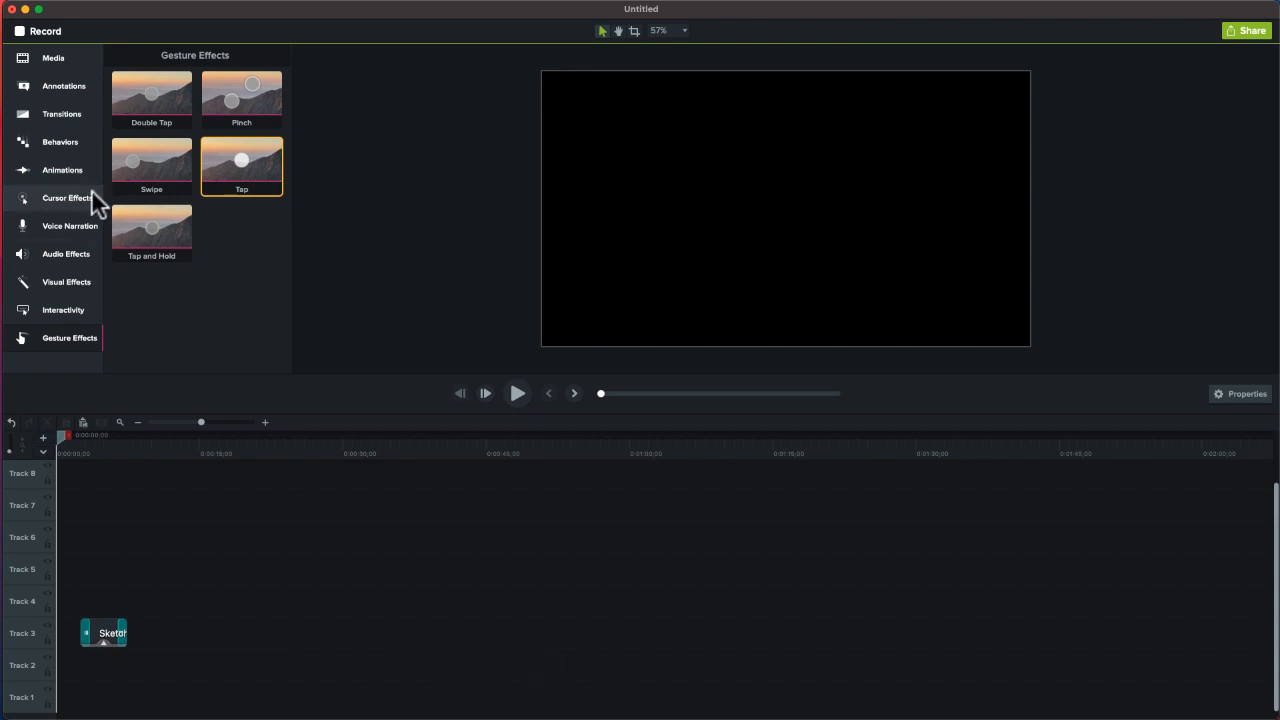
# Show the Media Bin, then add Track 9 with the quiz track revealed and the playhead moved to the sketch clip's end
pyautogui.click(55, 64)
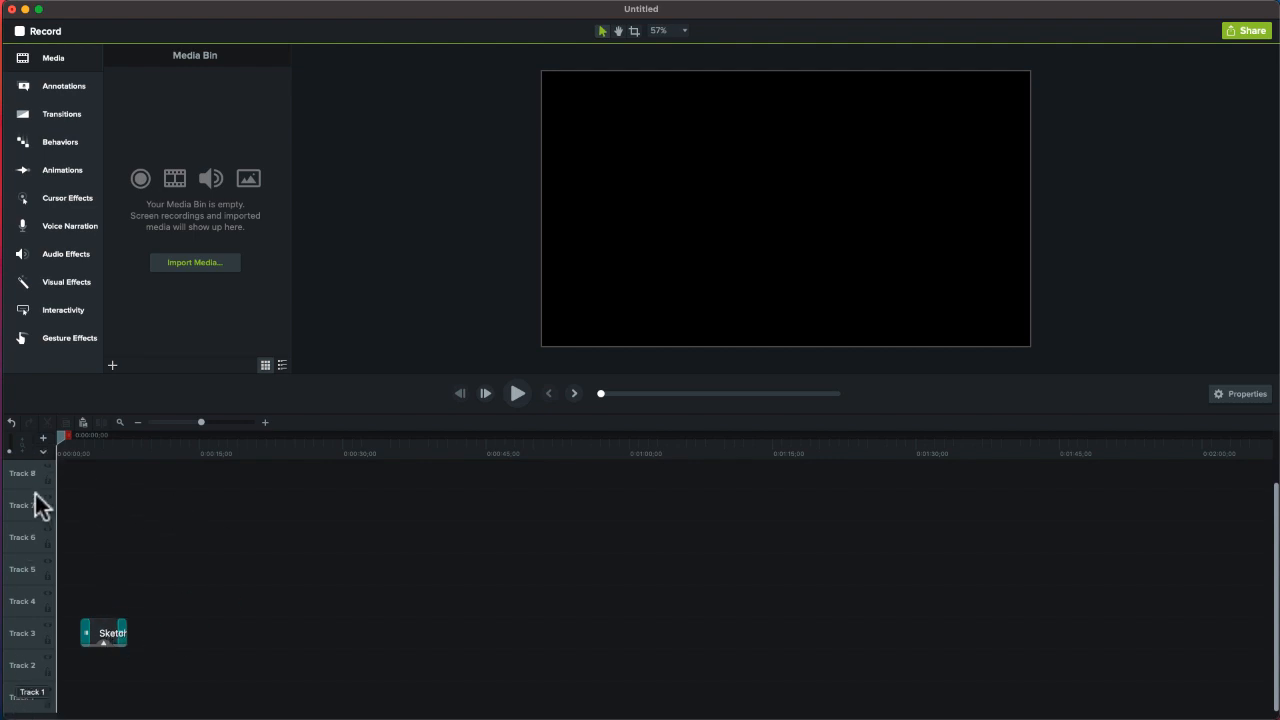
pyautogui.click(43, 438)
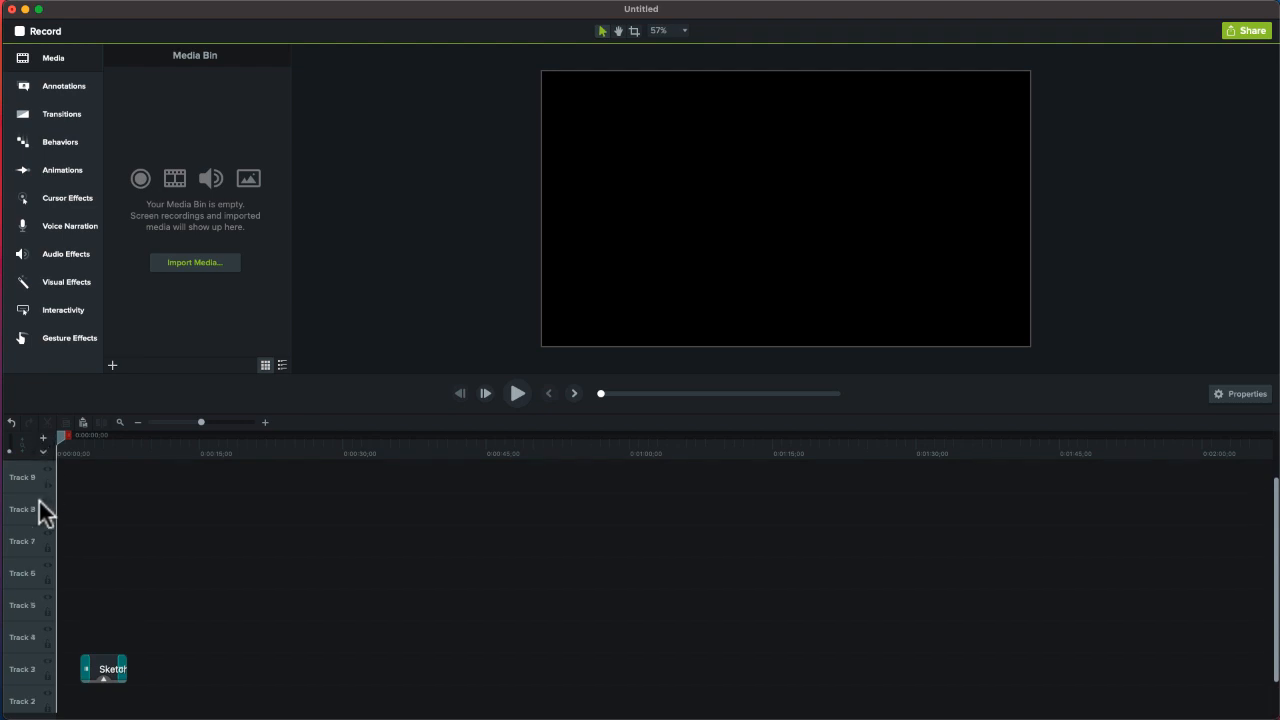
pyautogui.click(41, 453)
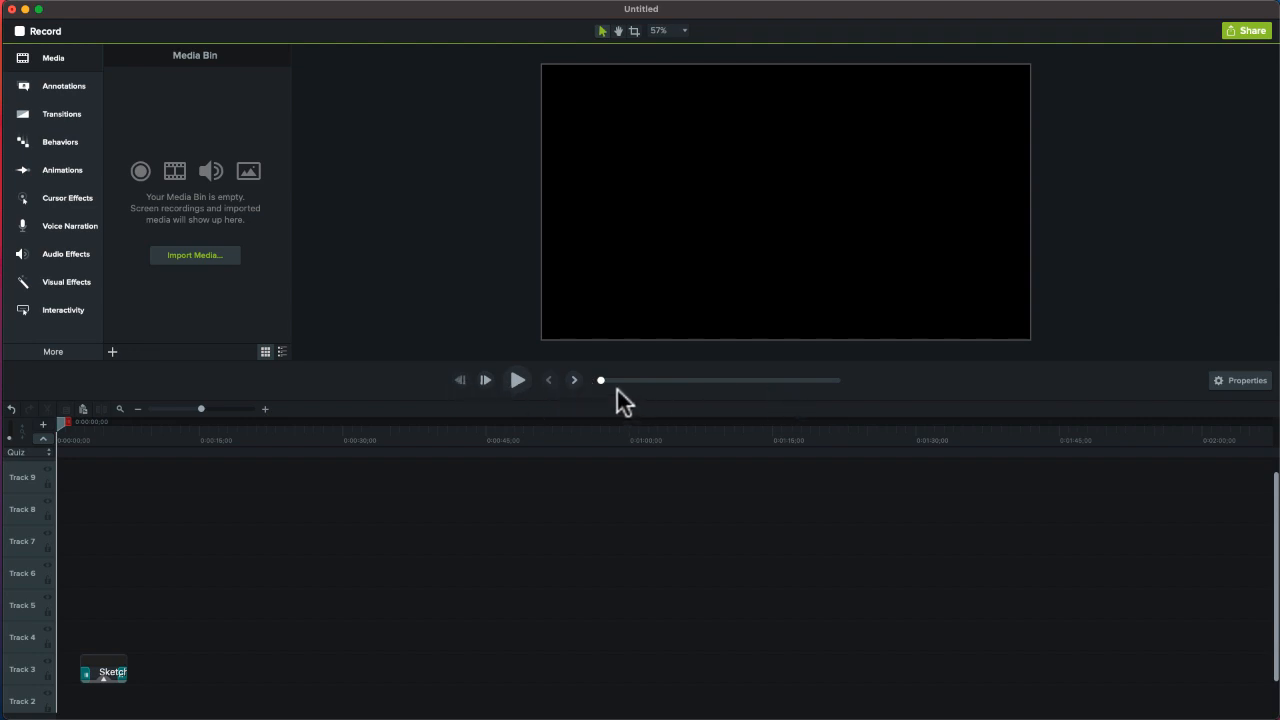
pyautogui.moveTo(600, 380); pyautogui.dragTo(837, 386)
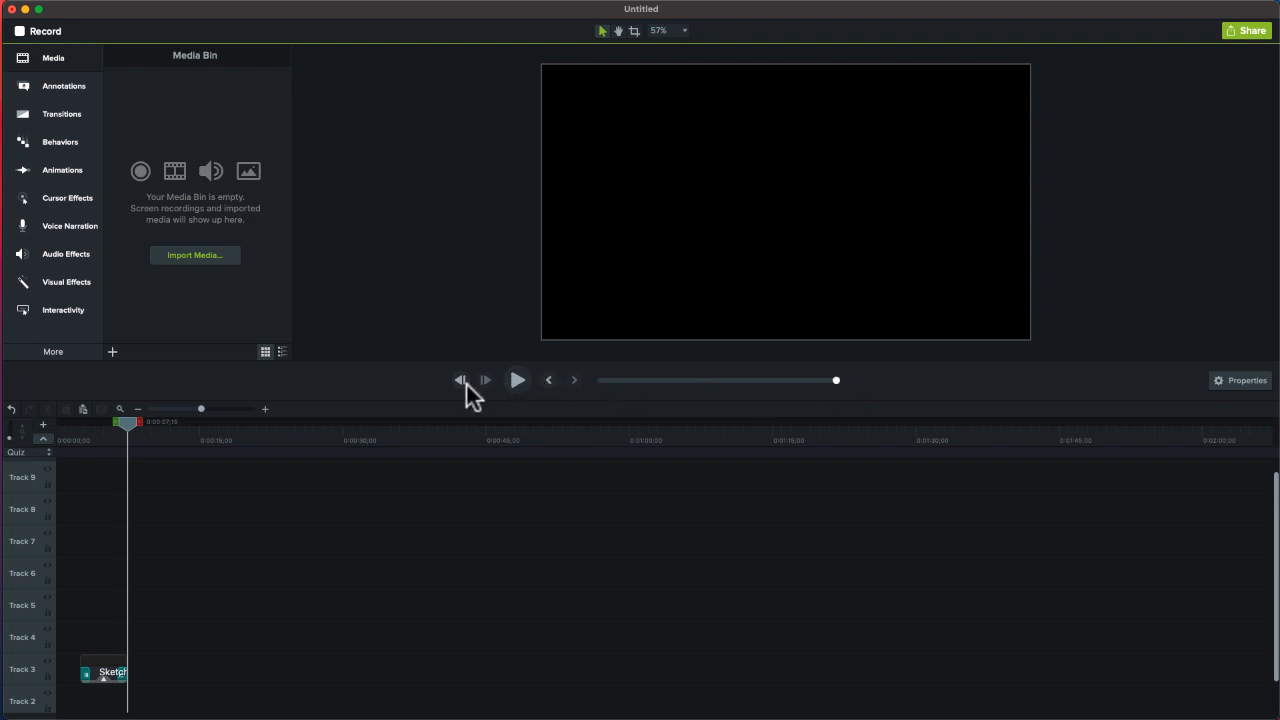
# Compare the Media Bin's list and icon views and look at its media import options without importing anything
pyautogui.click(282, 351)
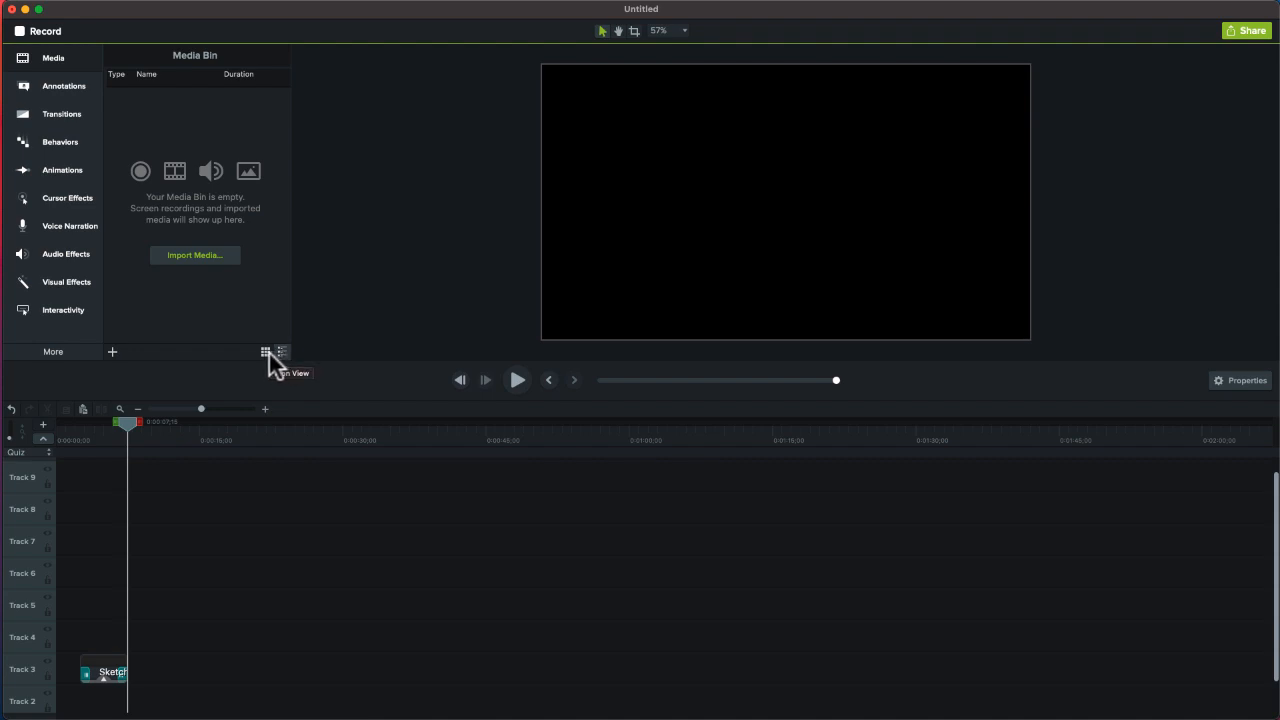
pyautogui.click(266, 352)
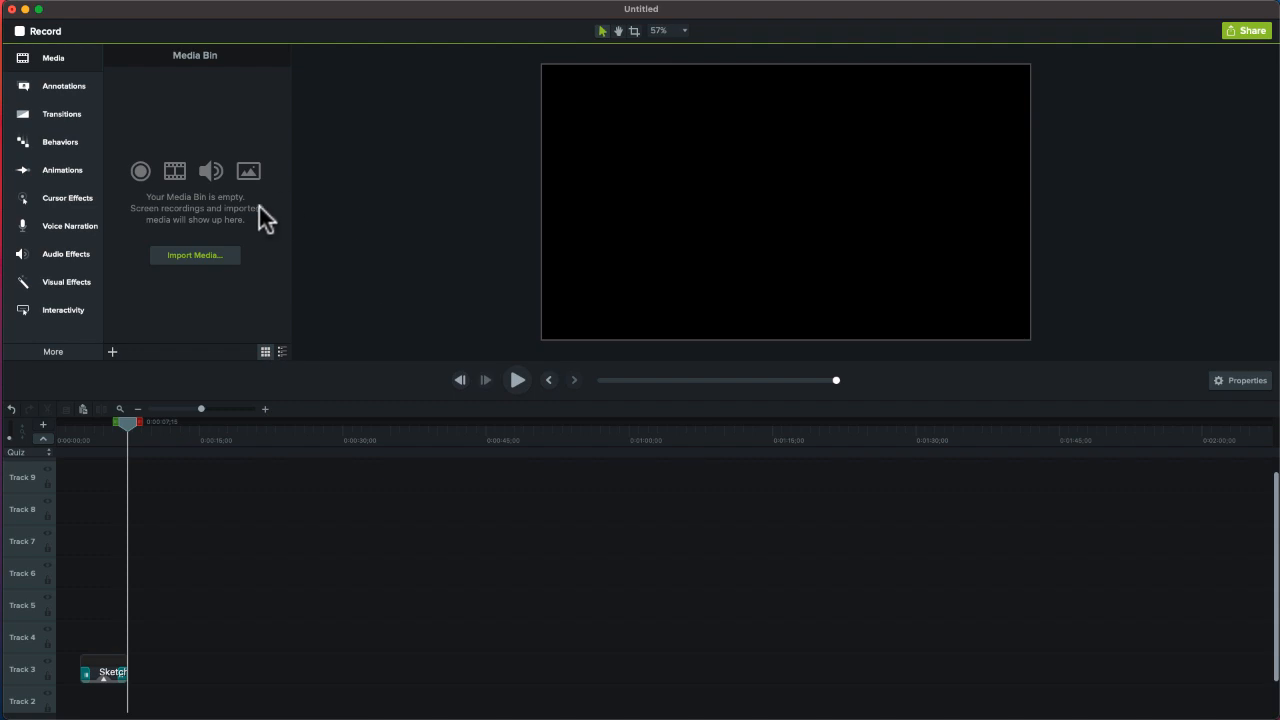
pyautogui.click(112, 350)
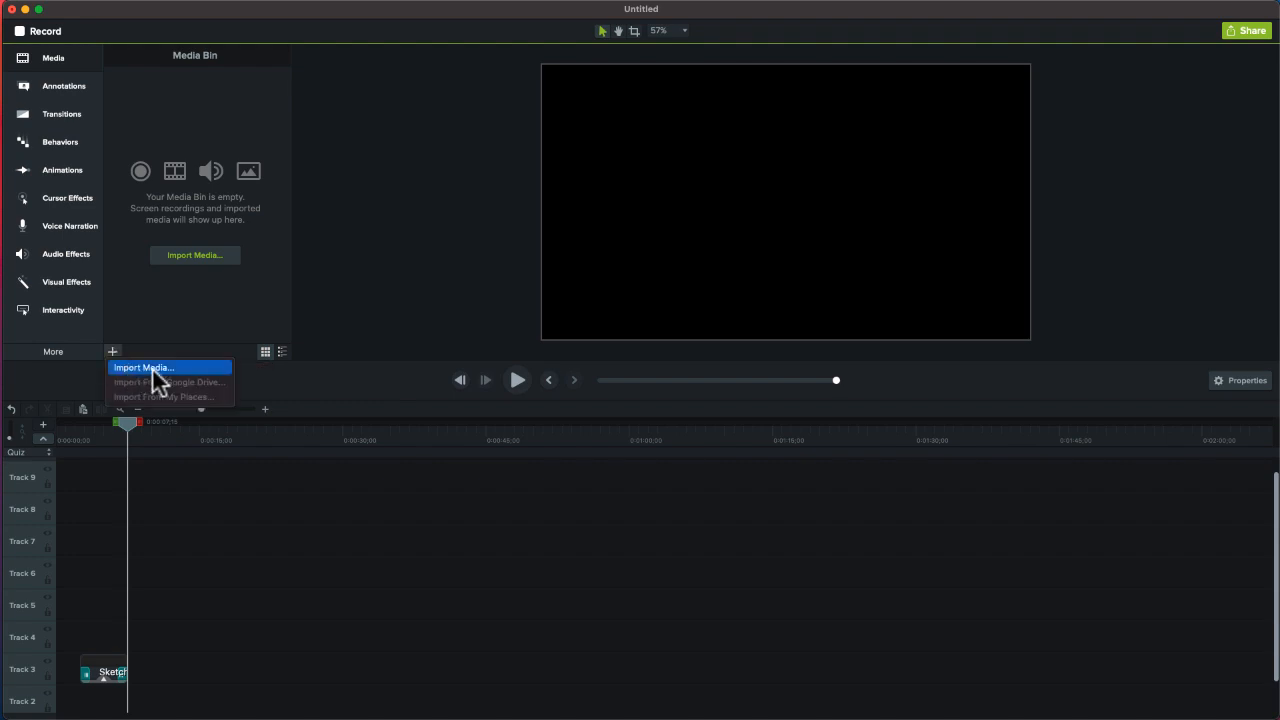
pyautogui.click(182, 305)
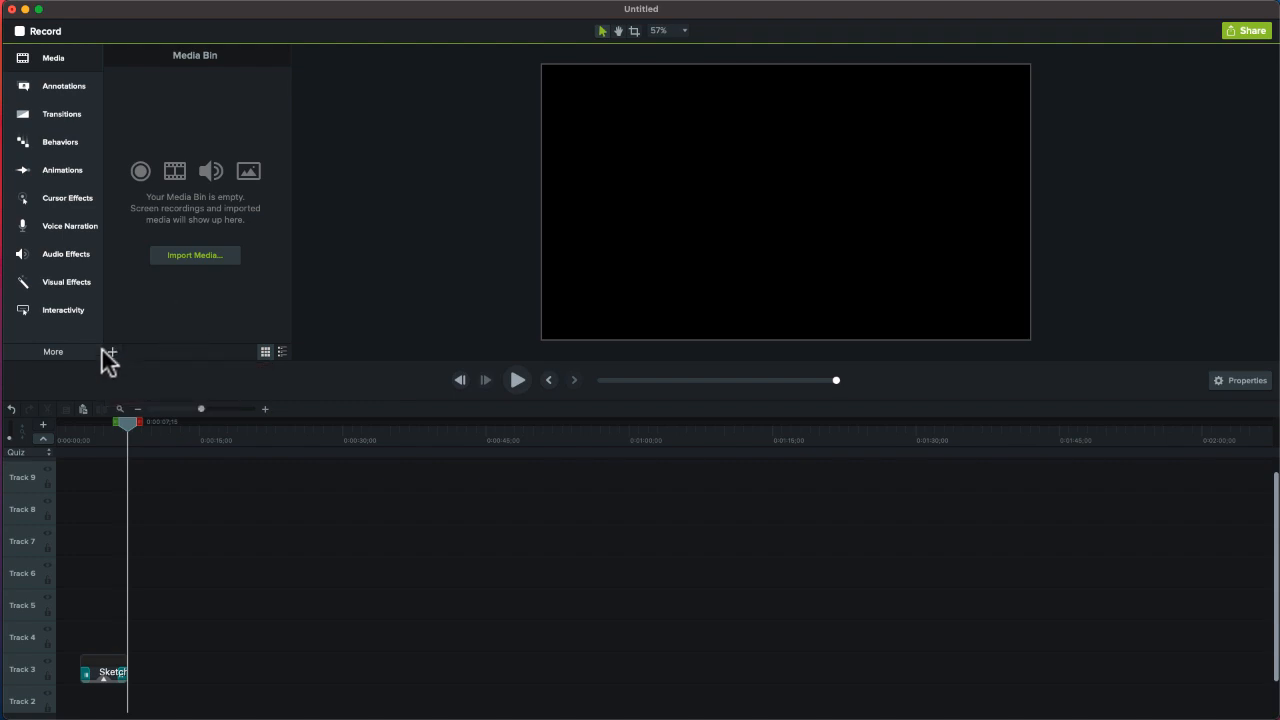
# Review the remaining tool categories and the application's file, modify and share commands without choosing any
pyautogui.click(51, 350)
pyautogui.moveTo(135, 5)
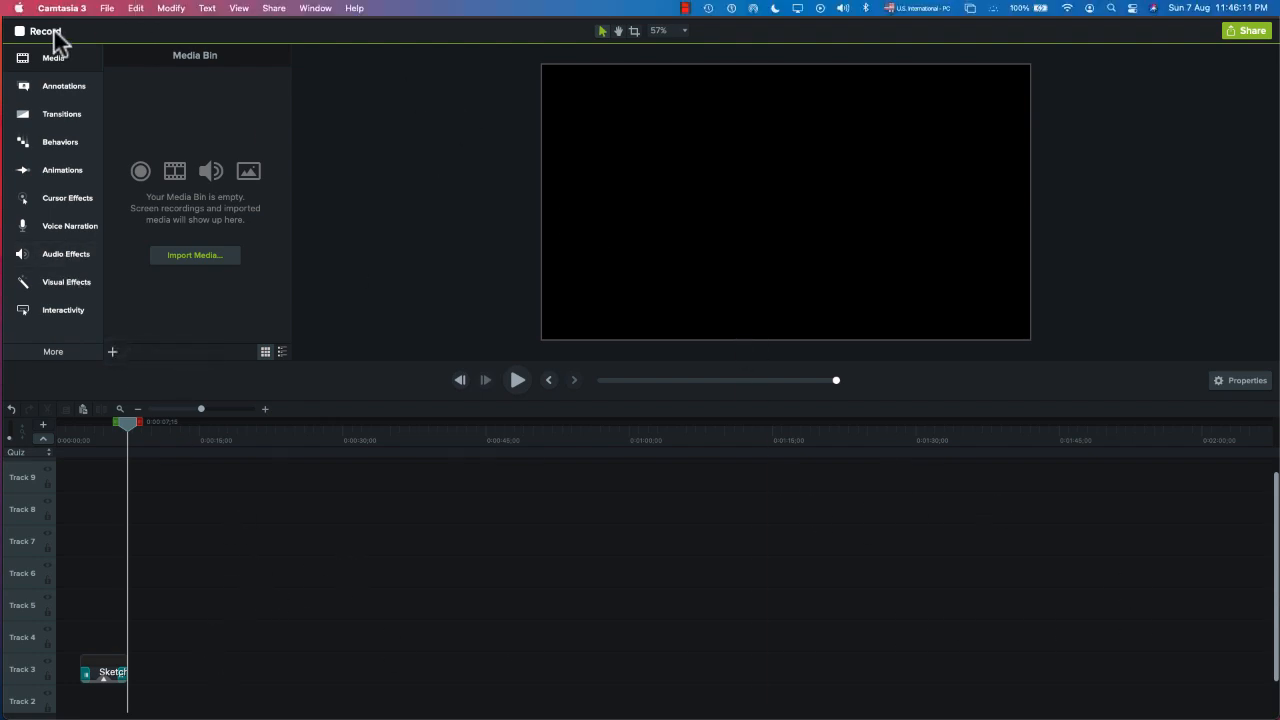
pyautogui.click(105, 9)
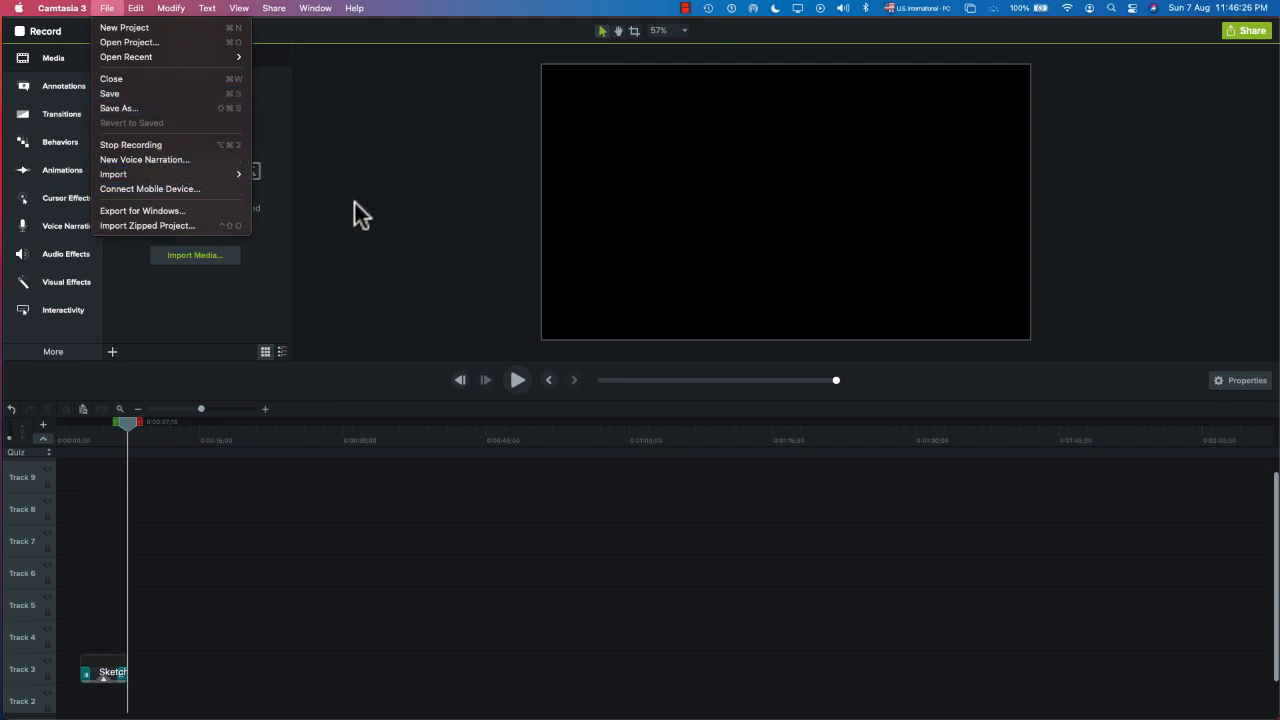
pyautogui.moveTo(146, 12)
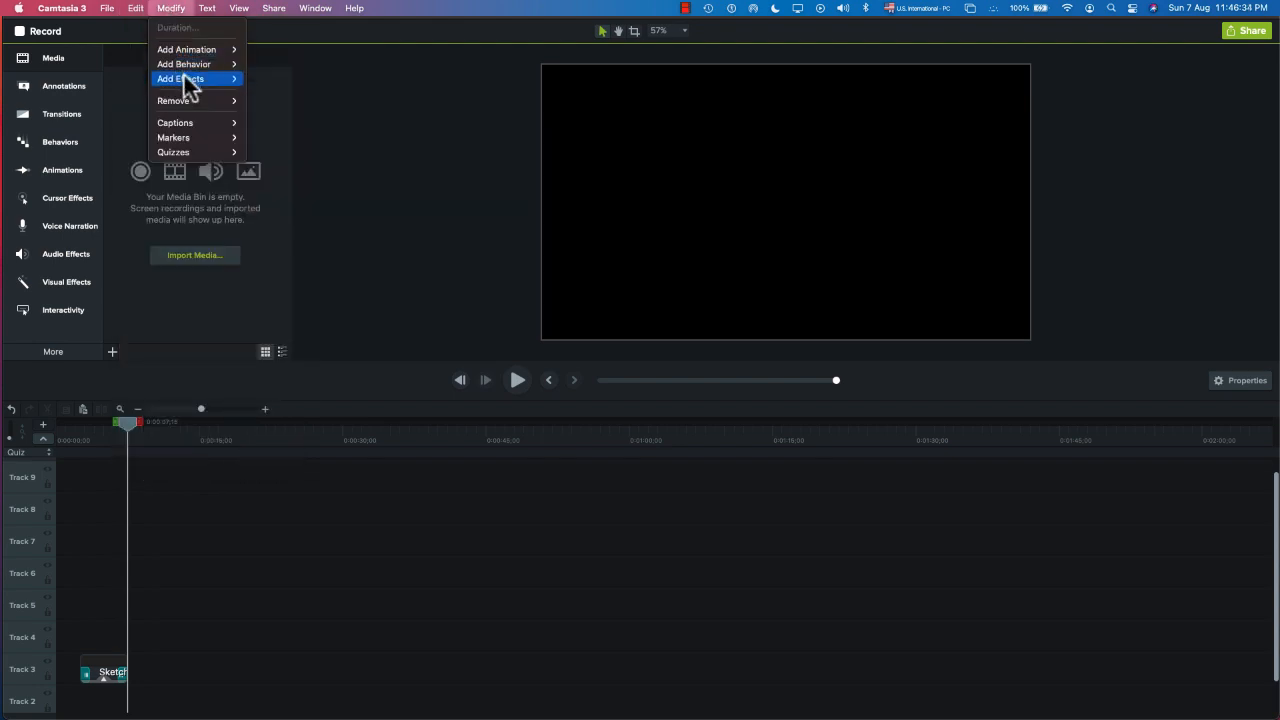
pyautogui.moveTo(200, 50)
pyautogui.moveTo(240, 14)
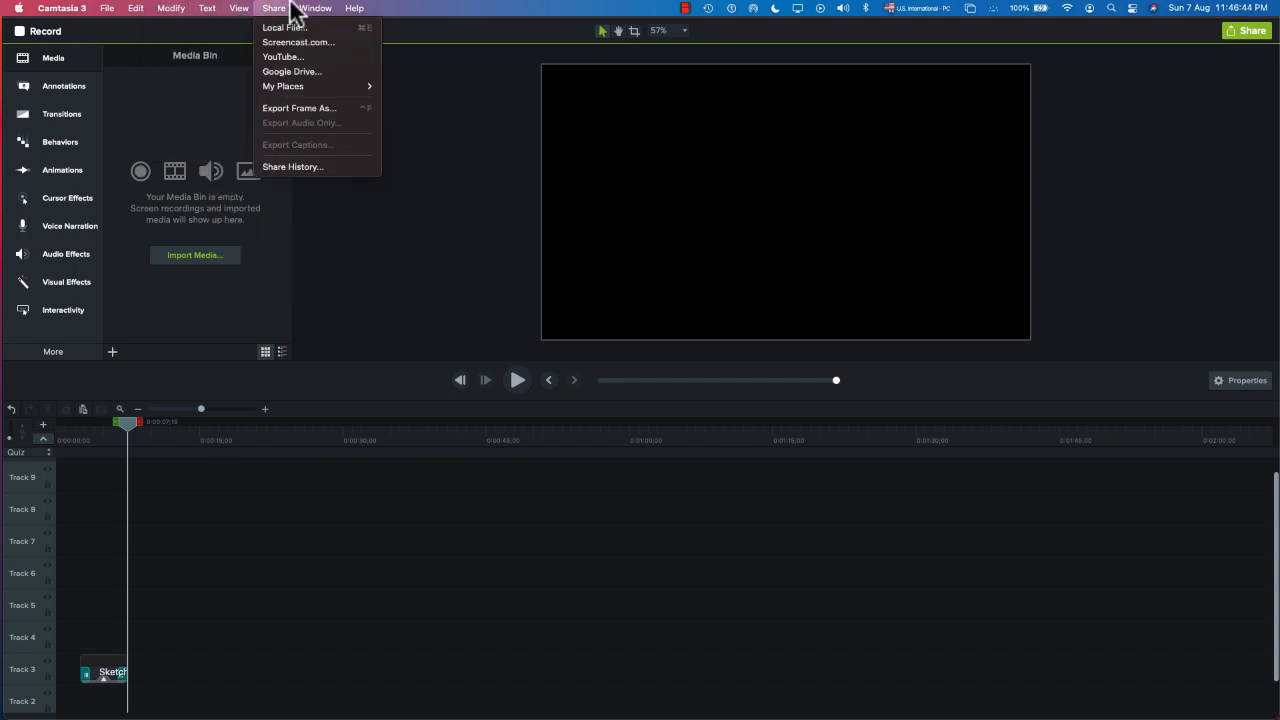
pyautogui.click(730, 240)
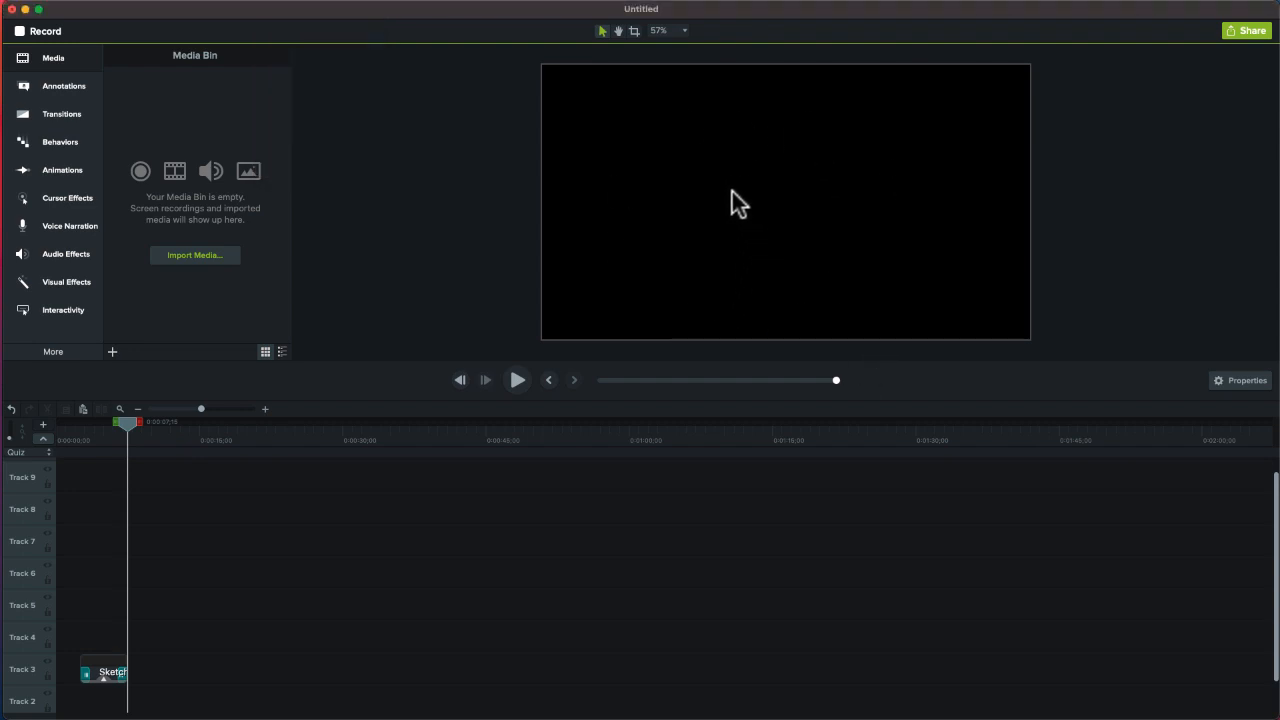
# Try the 1080p HD (1920x1080) dimensions in the project settings, view the canvas color choices, and discard the changes
pyautogui.rightClick(690, 152)
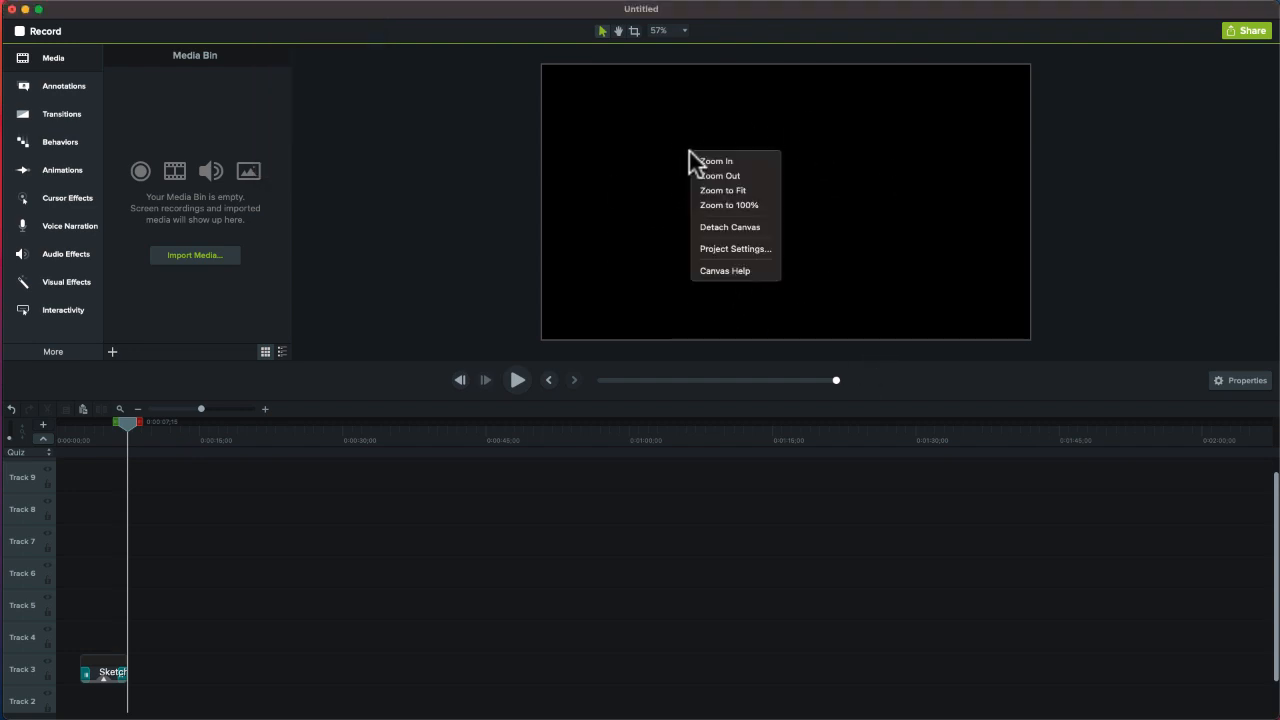
pyautogui.click(720, 249)
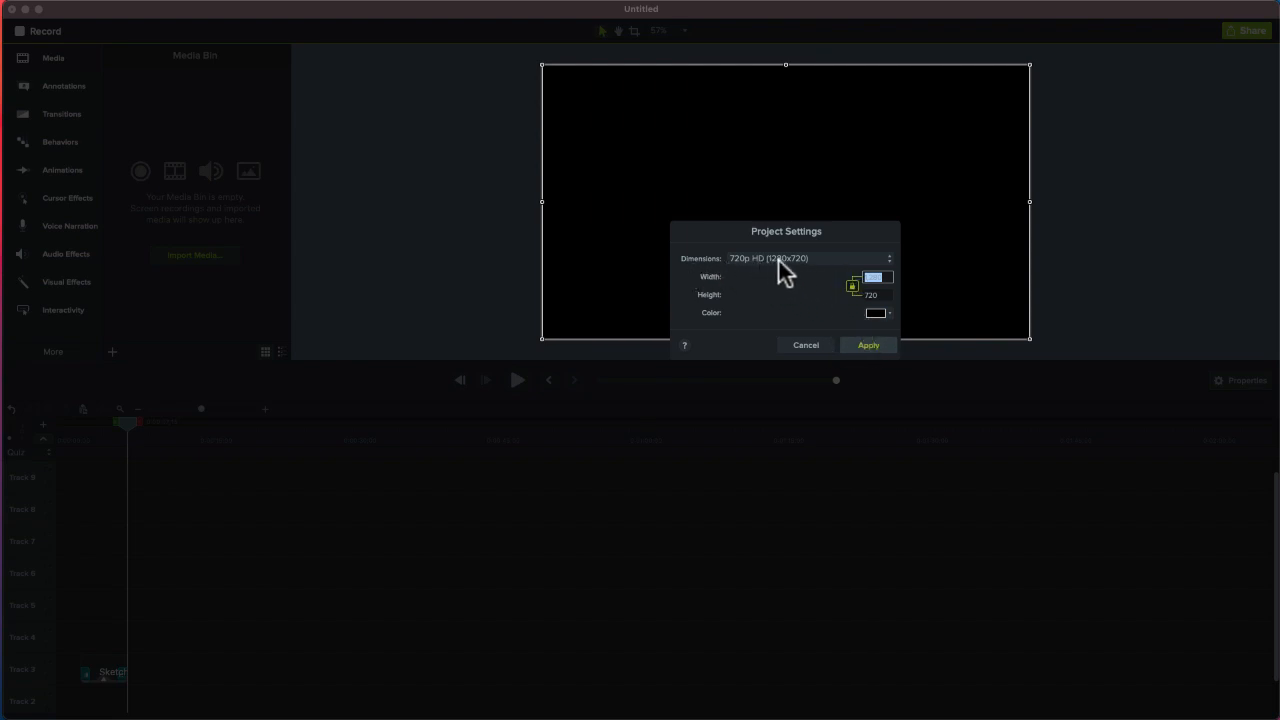
pyautogui.click(815, 256)
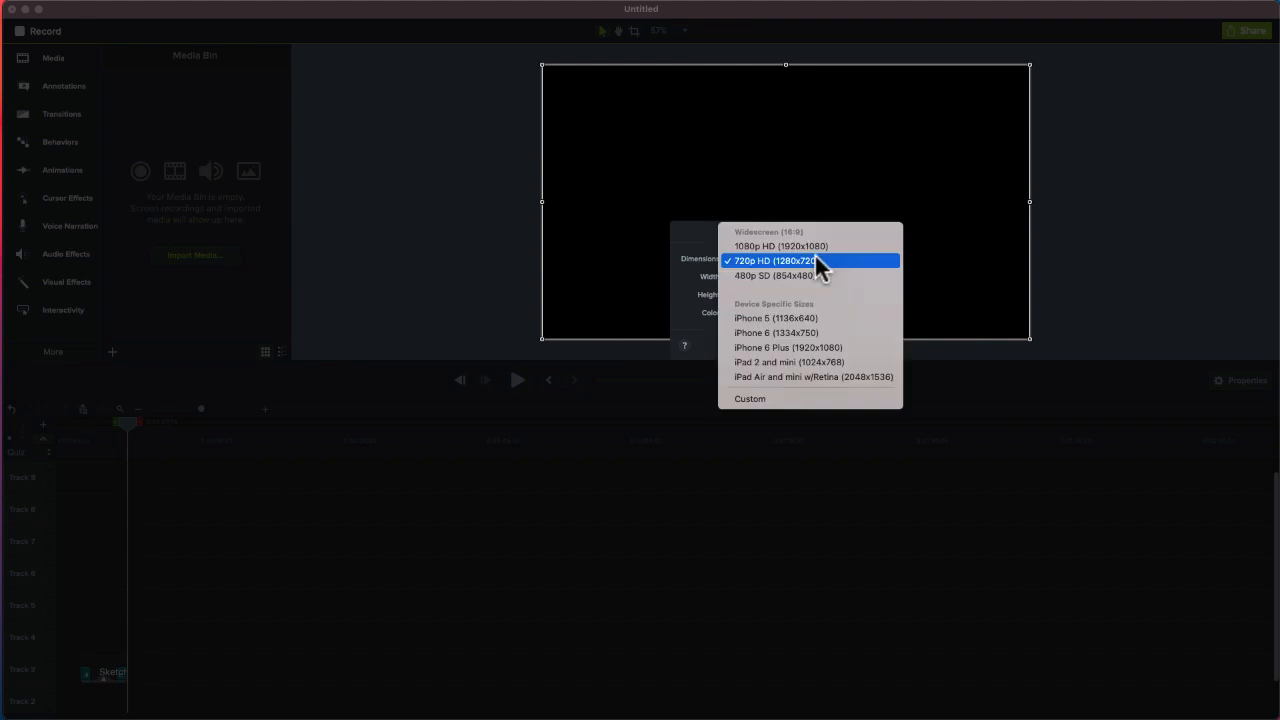
pyautogui.click(768, 245)
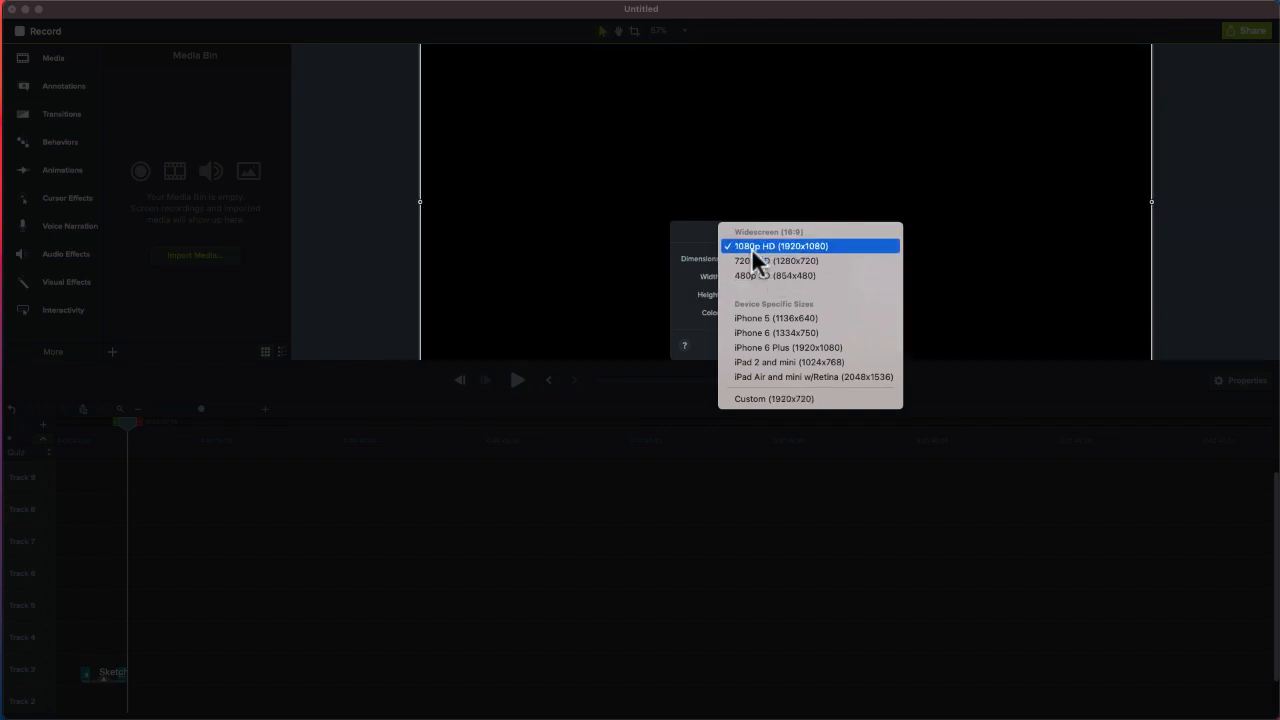
pyautogui.click(434, 215)
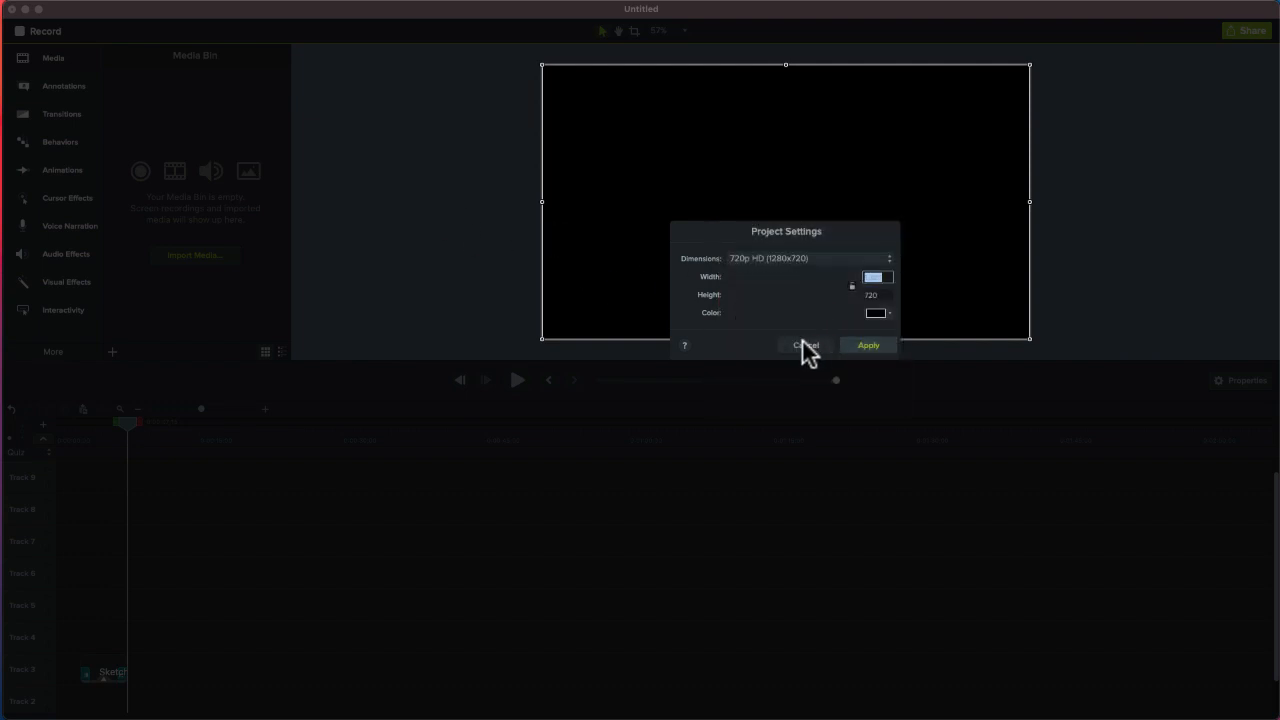
pyautogui.click(886, 314)
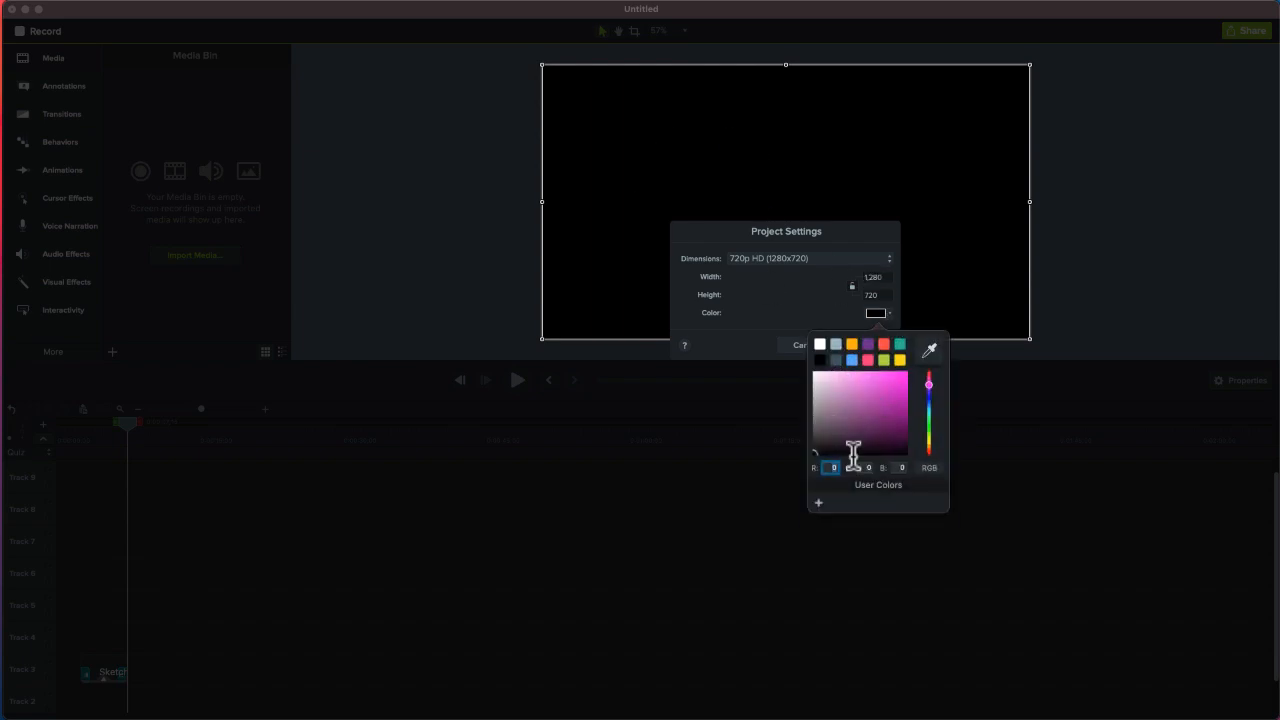
pyautogui.click(609, 193)
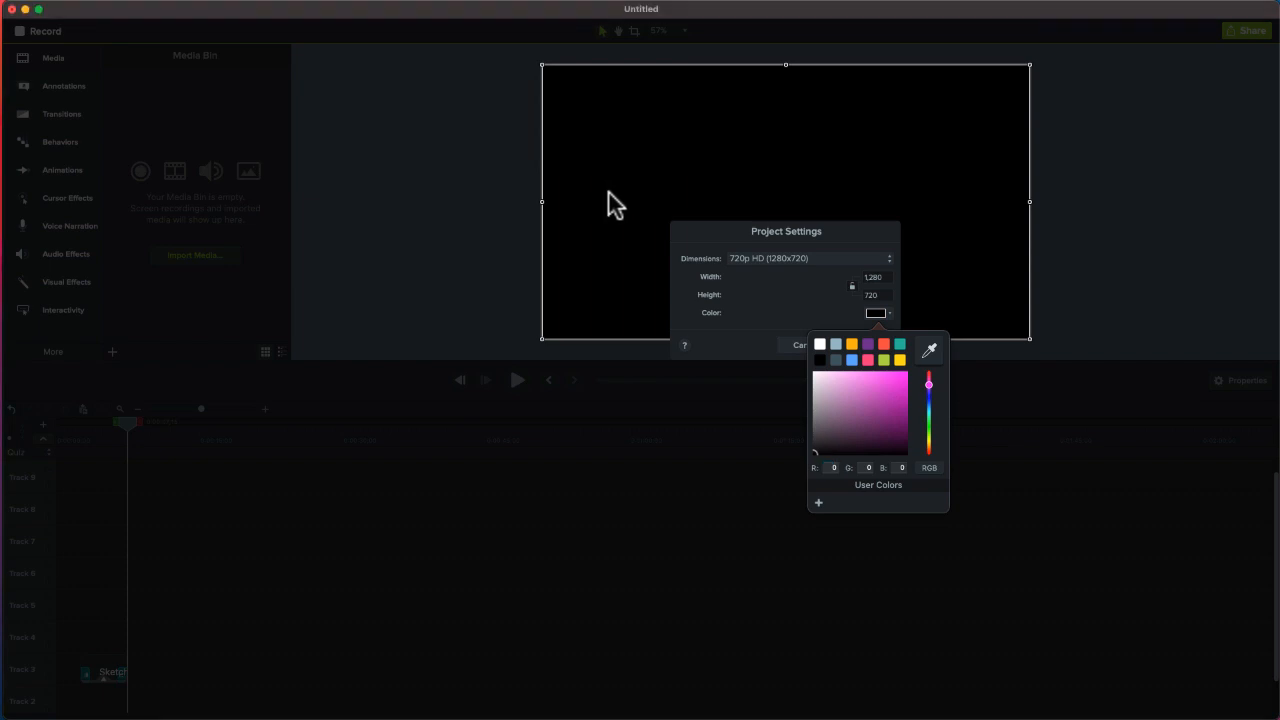
pyautogui.click(794, 343)
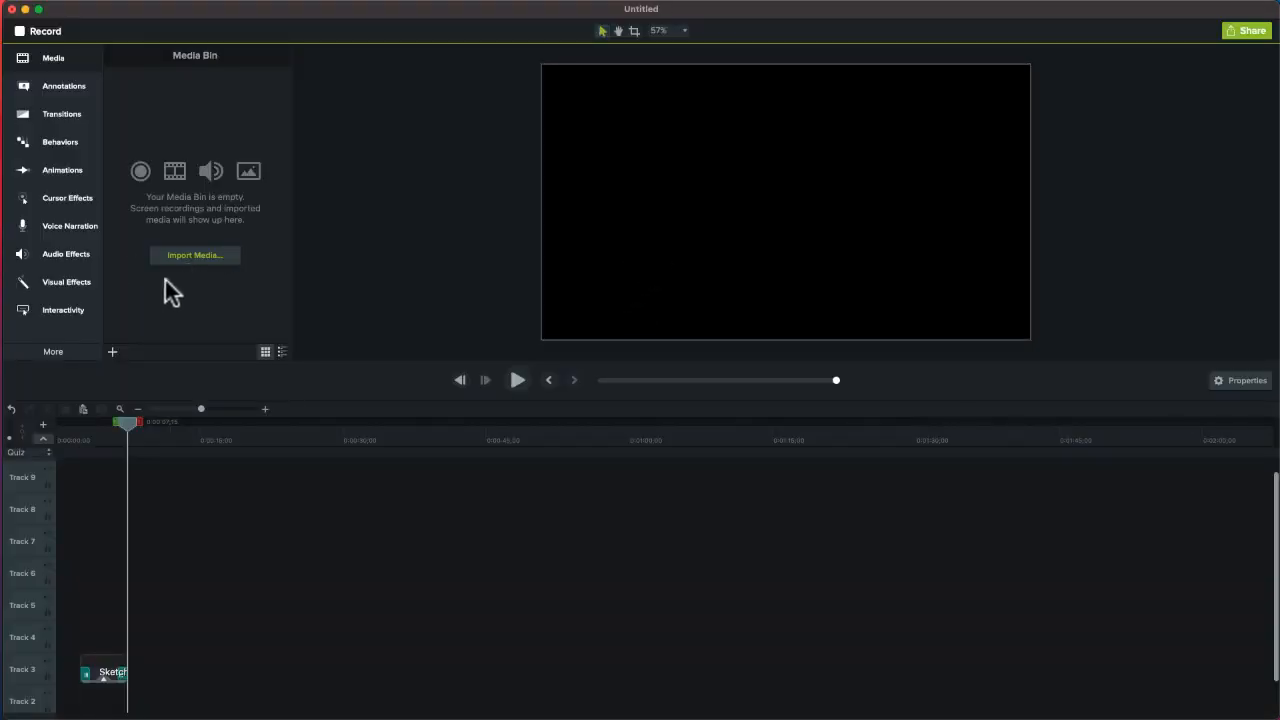